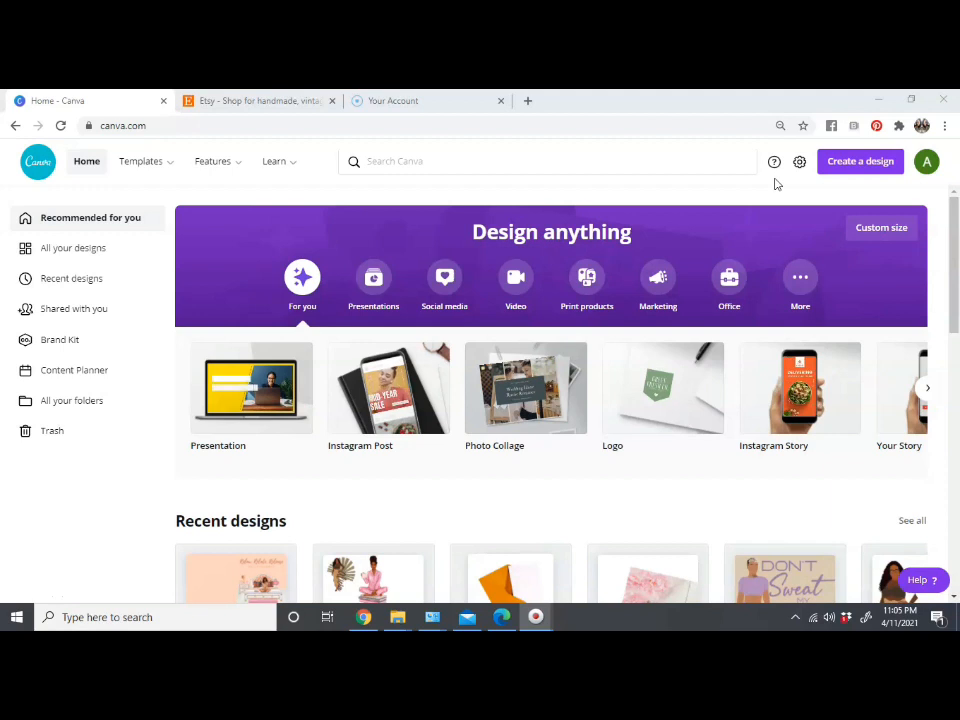
# View all existing designs, and search the templates for "folded card"
pyautogui.click(840, 202)
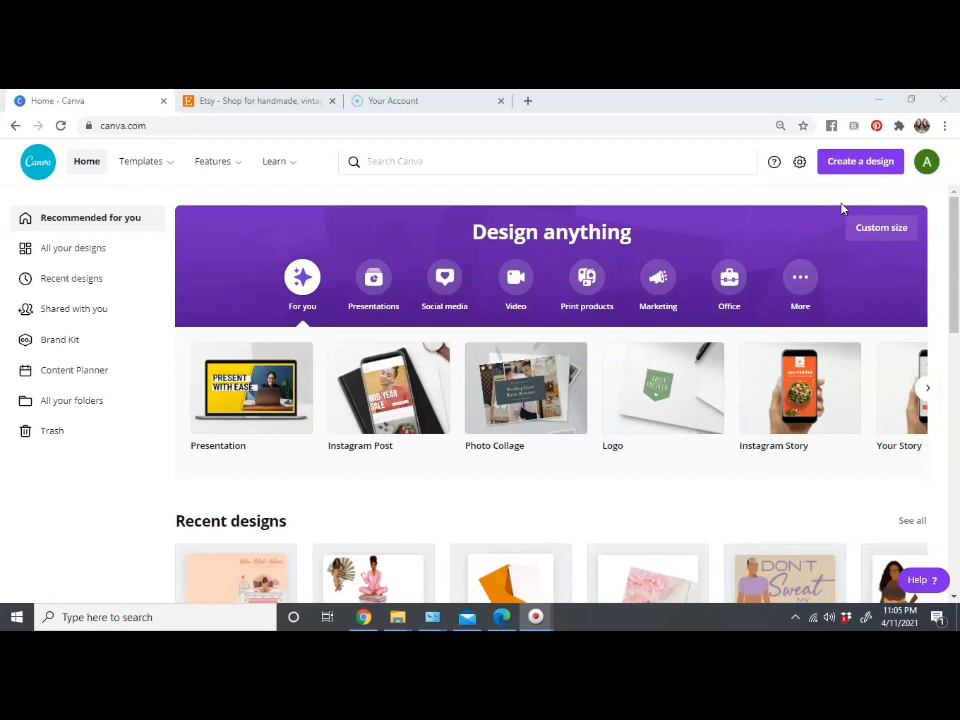
pyautogui.click(69, 256)
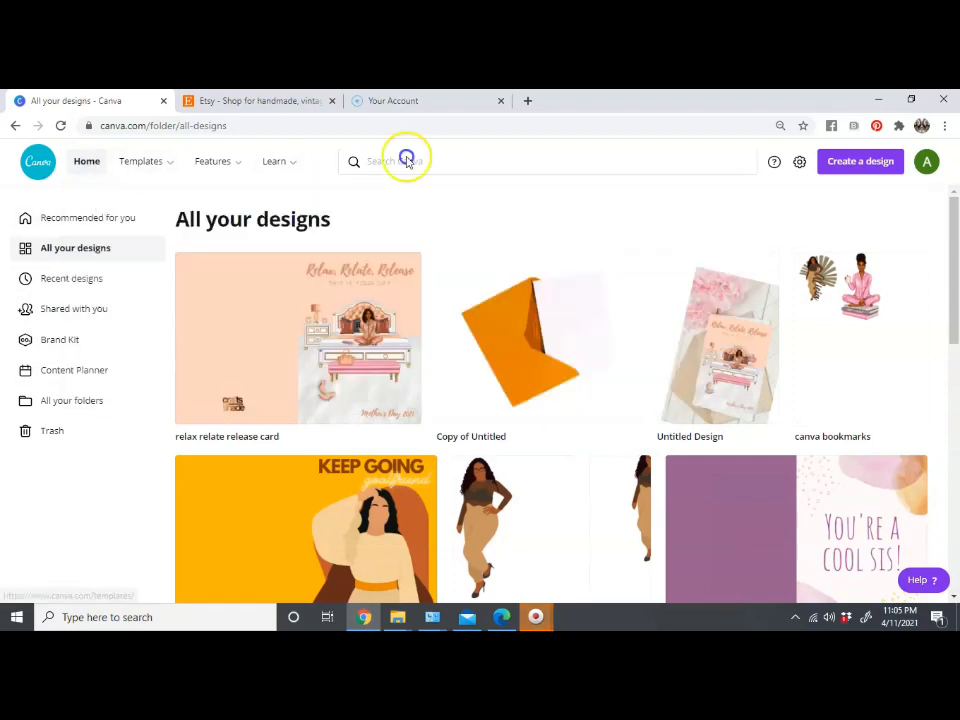
pyautogui.click(451, 154)
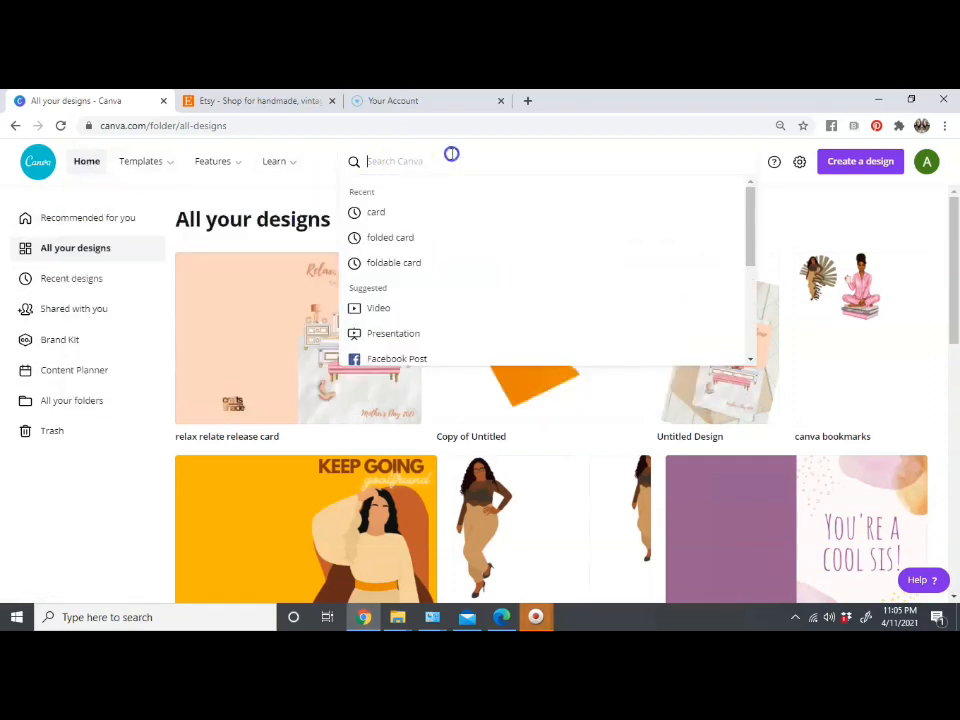
pyautogui.write('FOLDED CARD')
pyautogui.press('Return')
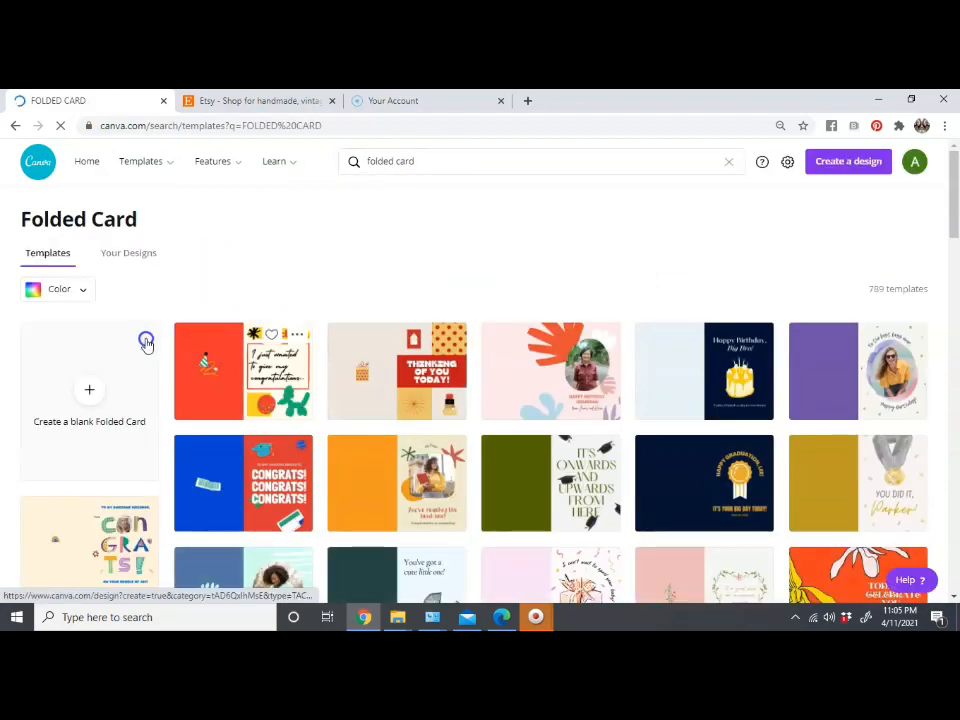
# Narrow the search to Folded Card (Portrait) and create a blank folded card
pyautogui.scroll(-1, 141, 403)
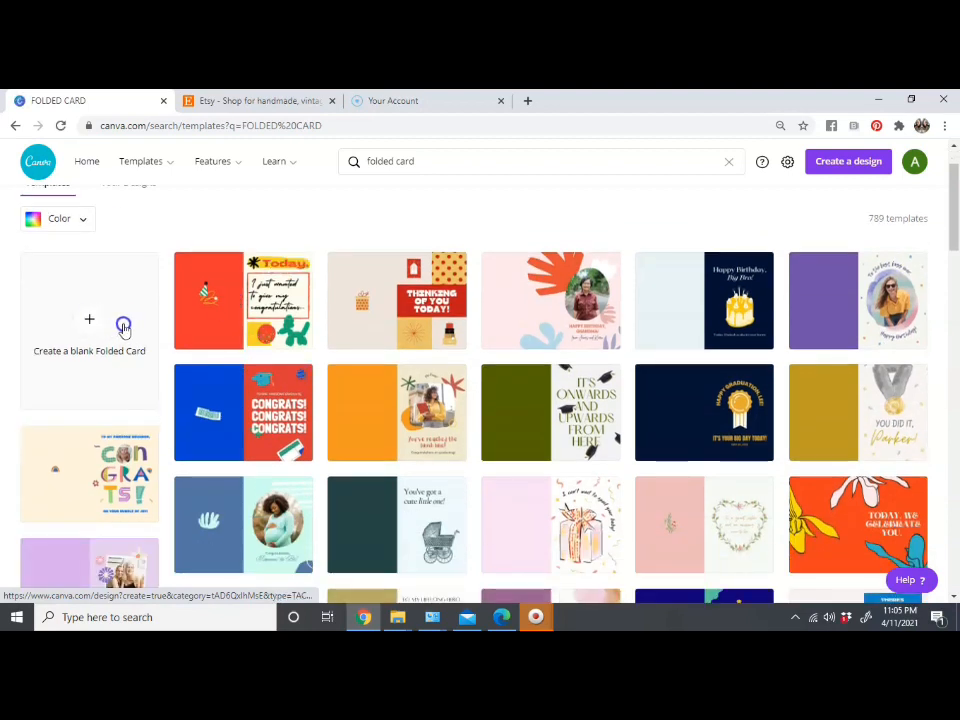
pyautogui.click(426, 165)
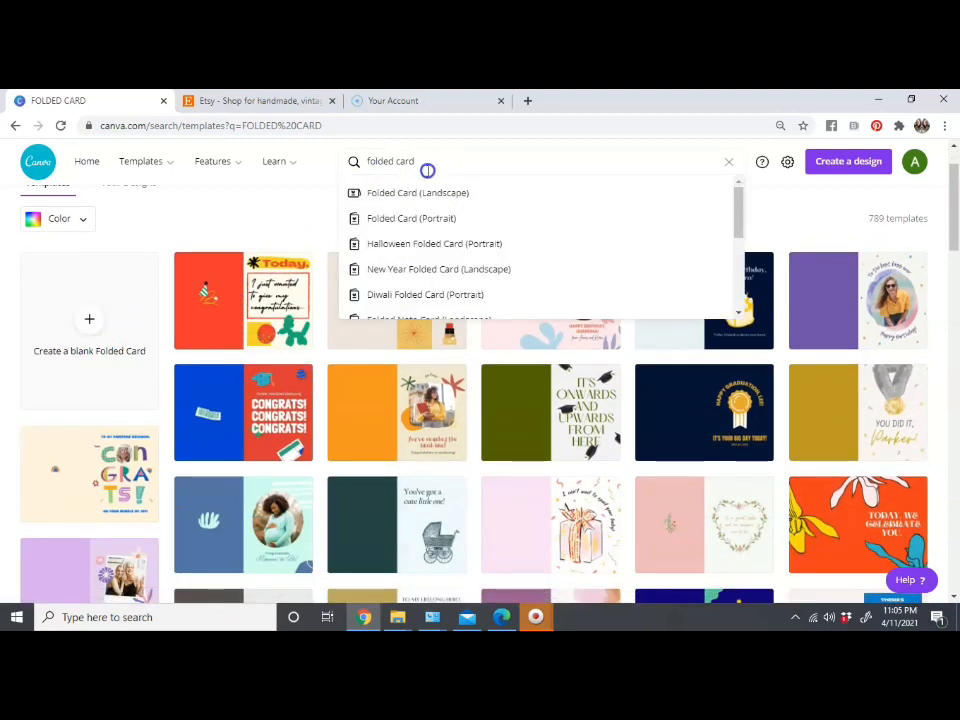
pyautogui.scroll(-4, 427, 264)
pyautogui.click(421, 222)
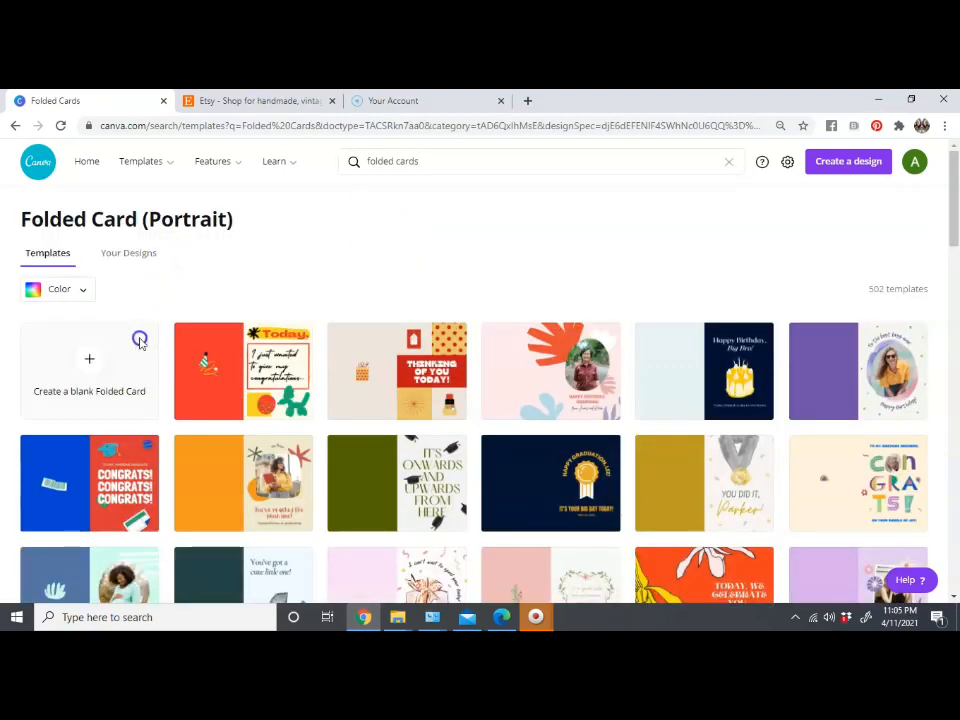
pyautogui.click(141, 338)
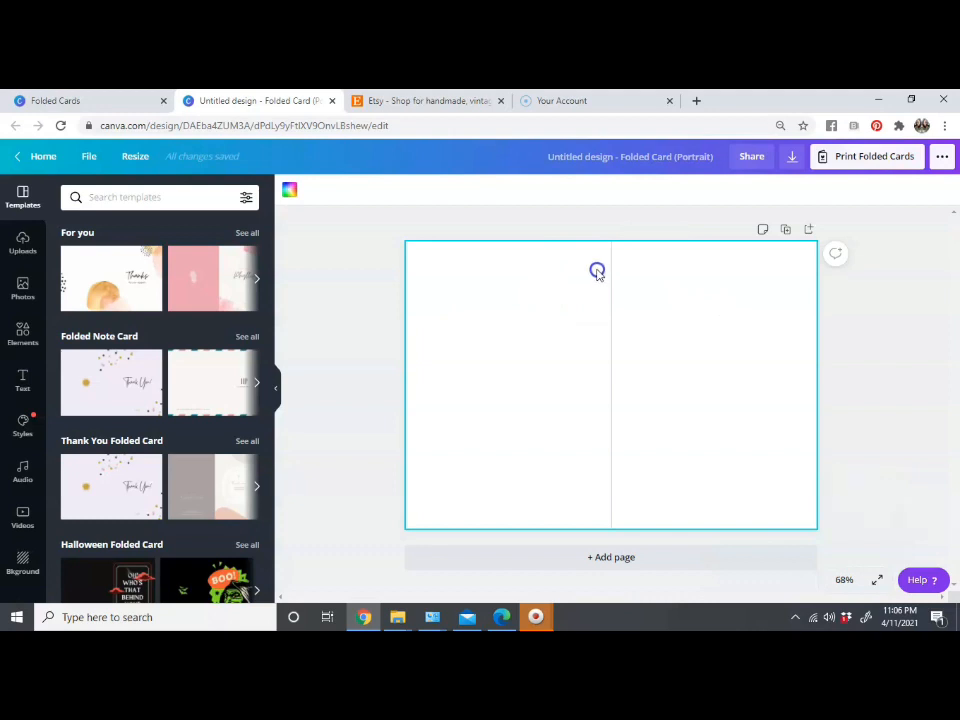
# Set the blank card's background to the light pink from the brand colors
pyautogui.click(290, 192)
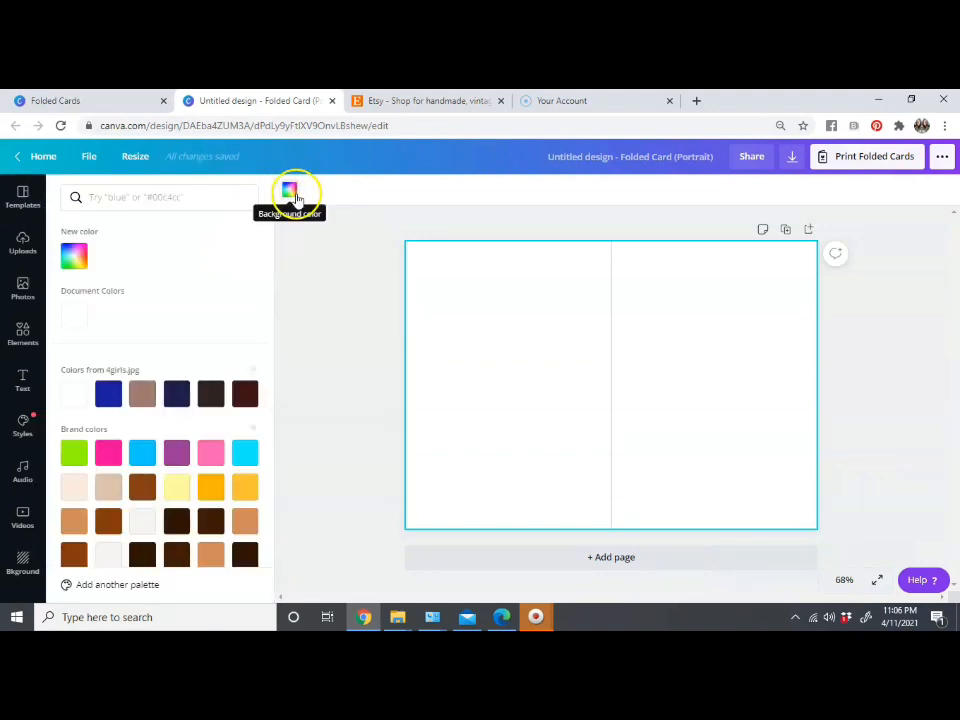
pyautogui.scroll(-3, 232, 325)
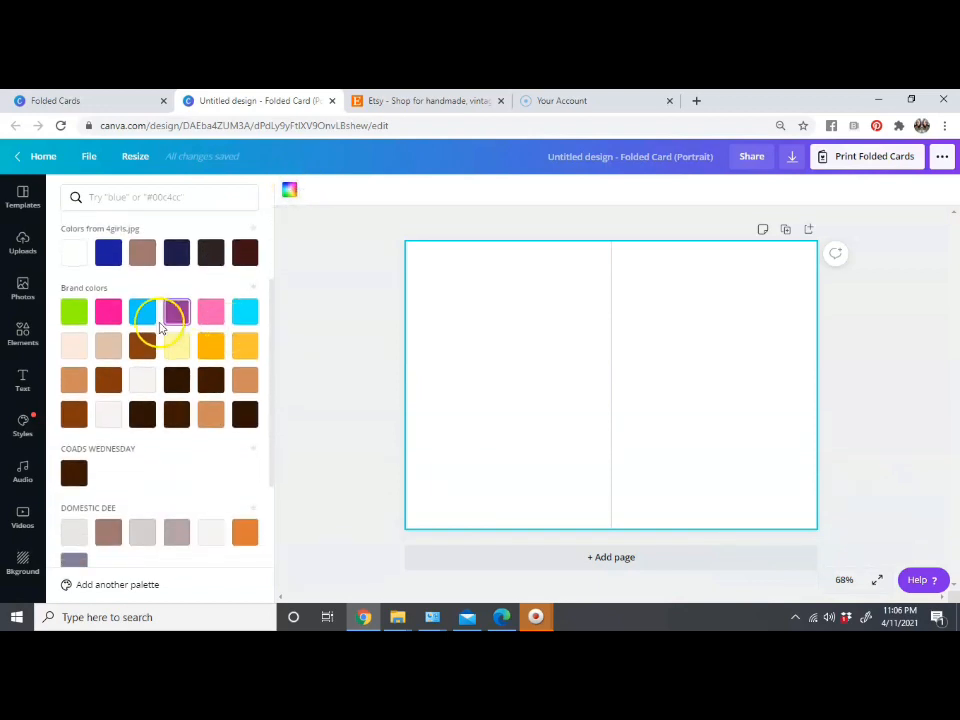
pyautogui.click(217, 313)
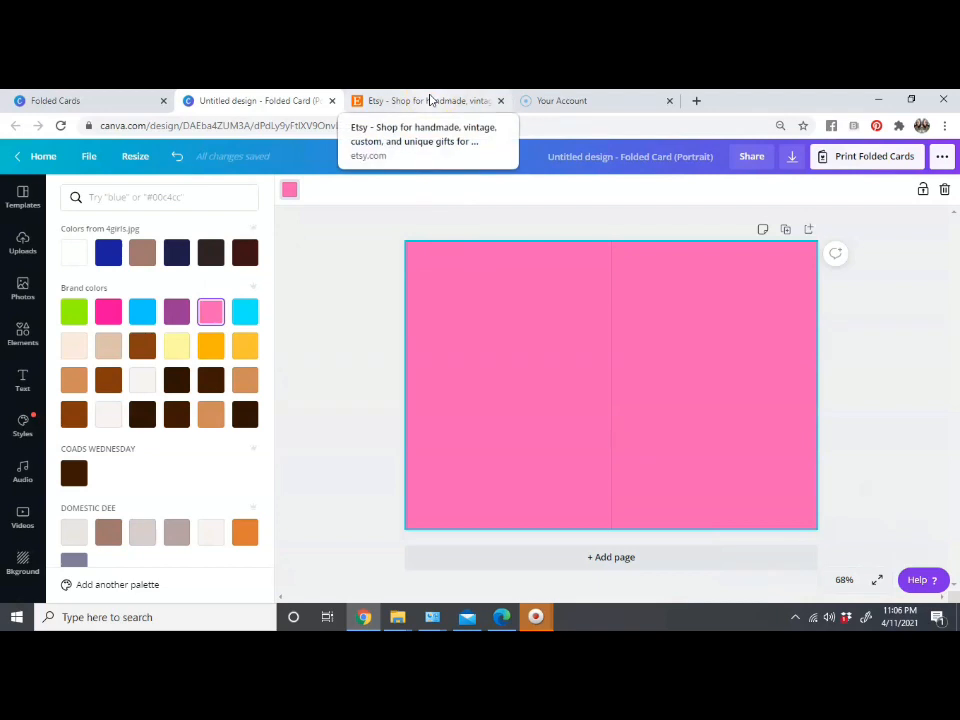
# Switch to Etsy, search for "feathers of style" and open the FeathersofStyle shop
pyautogui.click(430, 100)
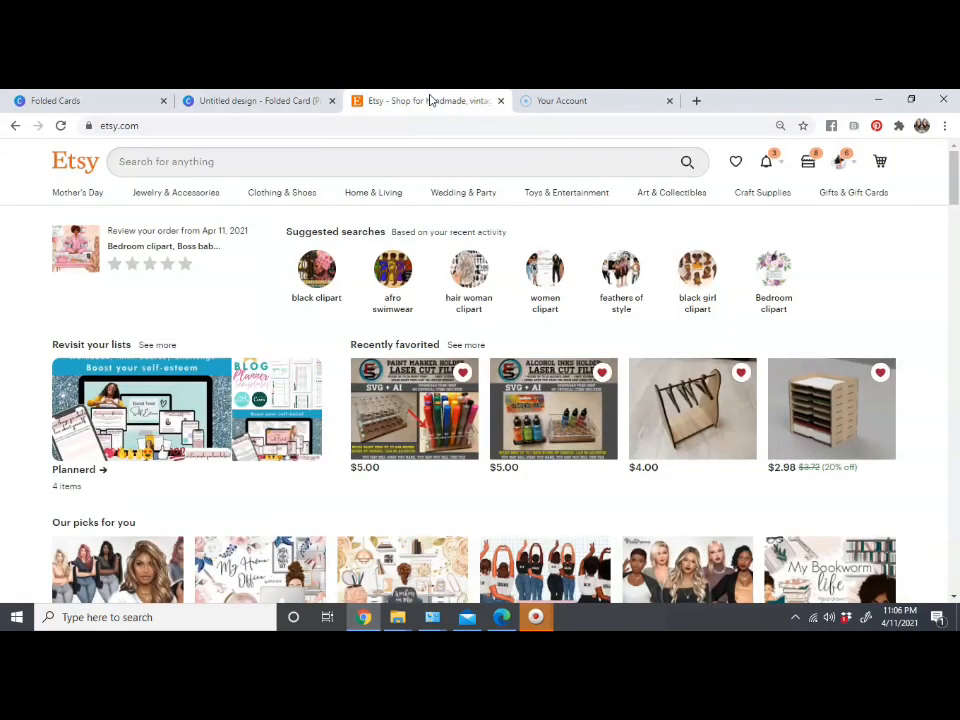
pyautogui.click(312, 161)
pyautogui.write('FEA')
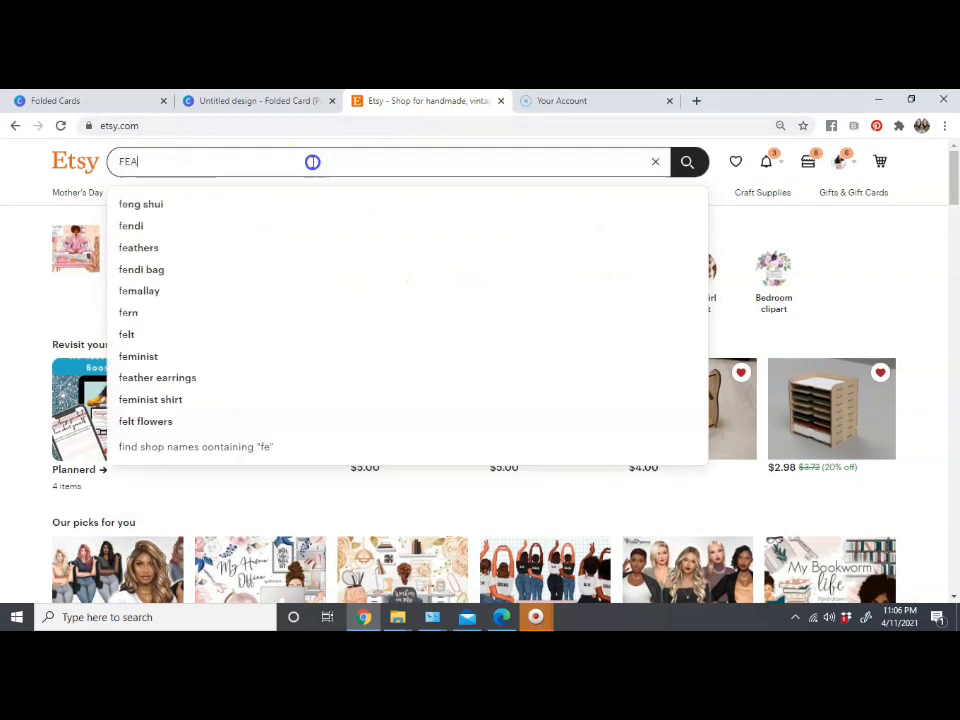
pyautogui.write('THERS OF STYLE')
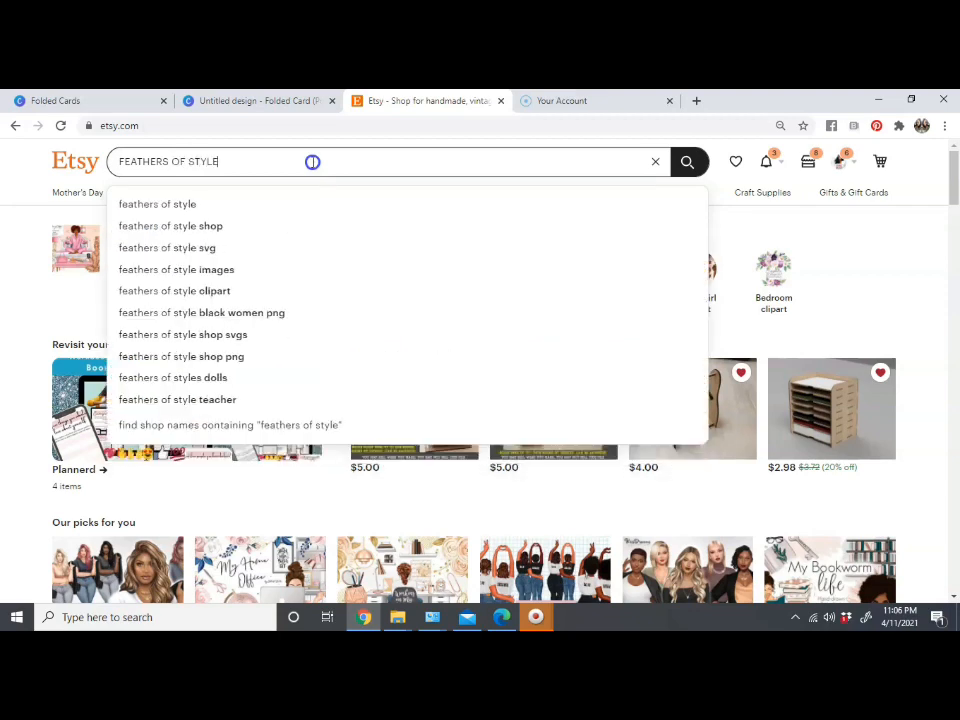
pyautogui.click(306, 203)
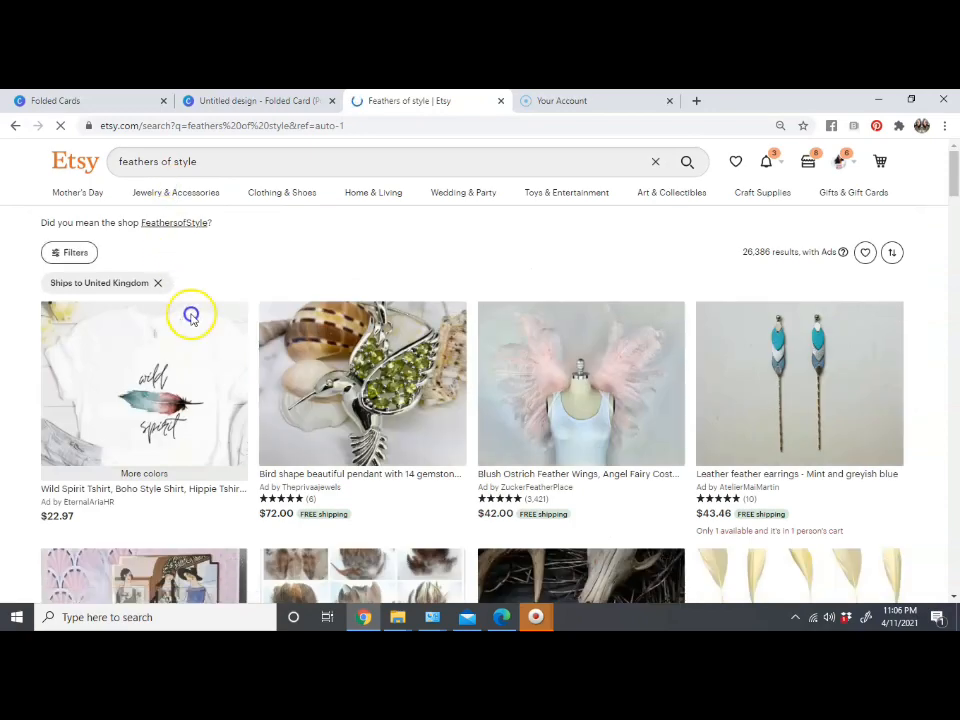
pyautogui.click(200, 222)
# Look through the first page of the shop's clipart listings for suitable card artwork
pyautogui.scroll(-3, 250, 224)
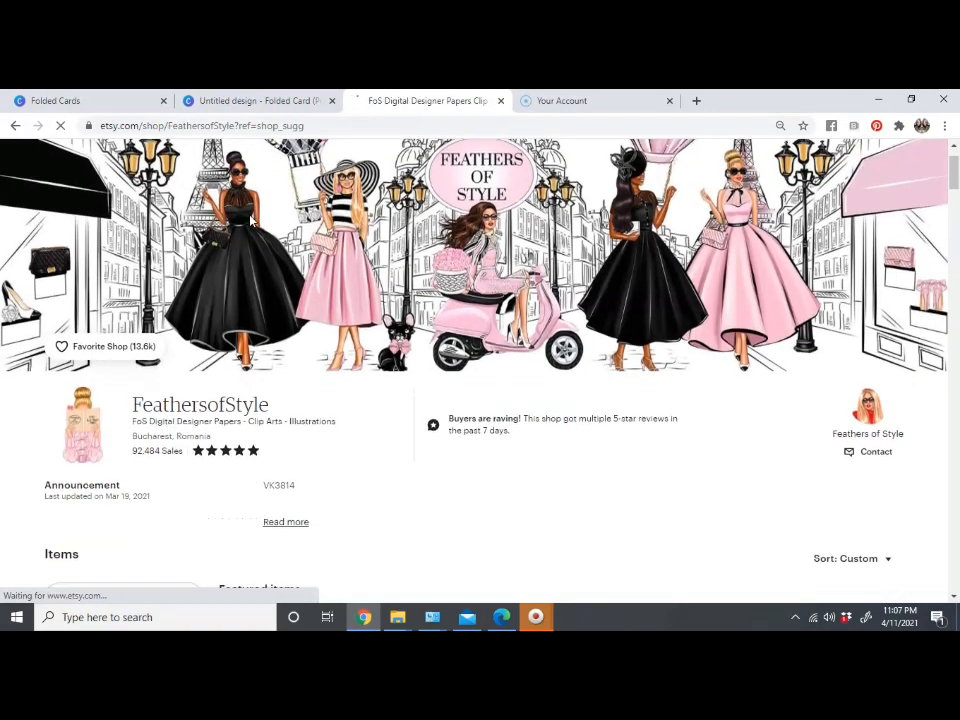
pyautogui.scroll(-5, 250, 224)
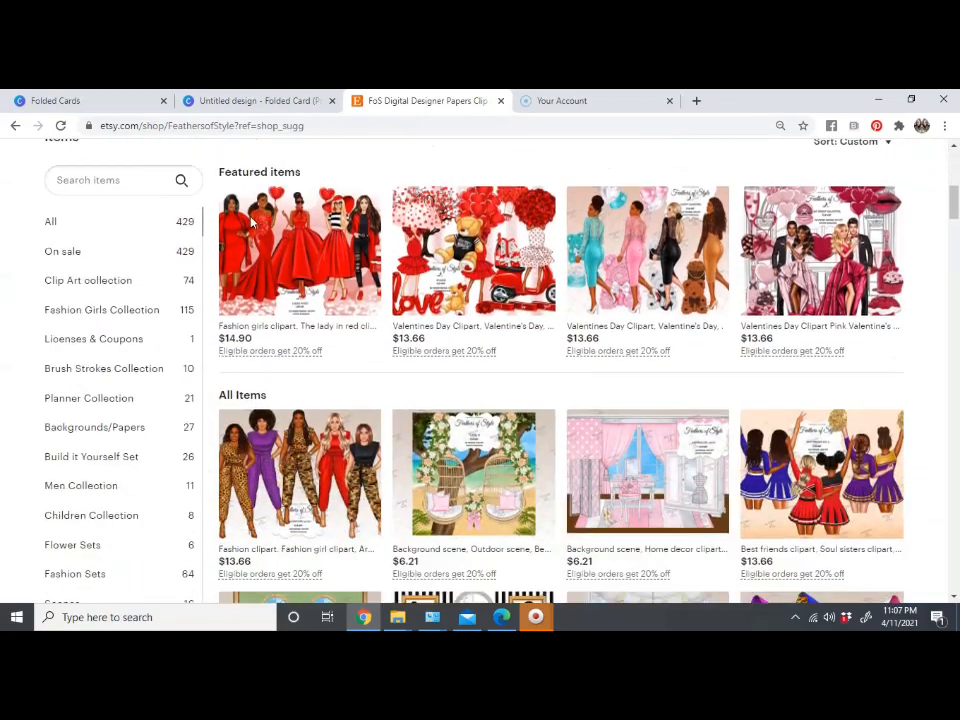
pyautogui.scroll(-5, 253, 222)
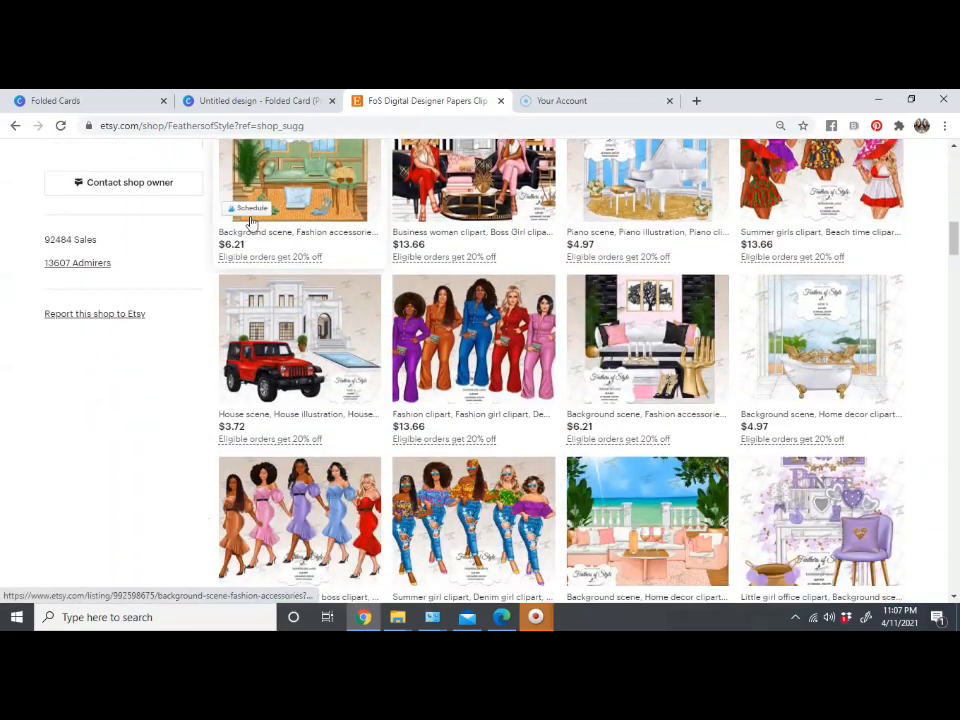
pyautogui.scroll(-3, 250, 222)
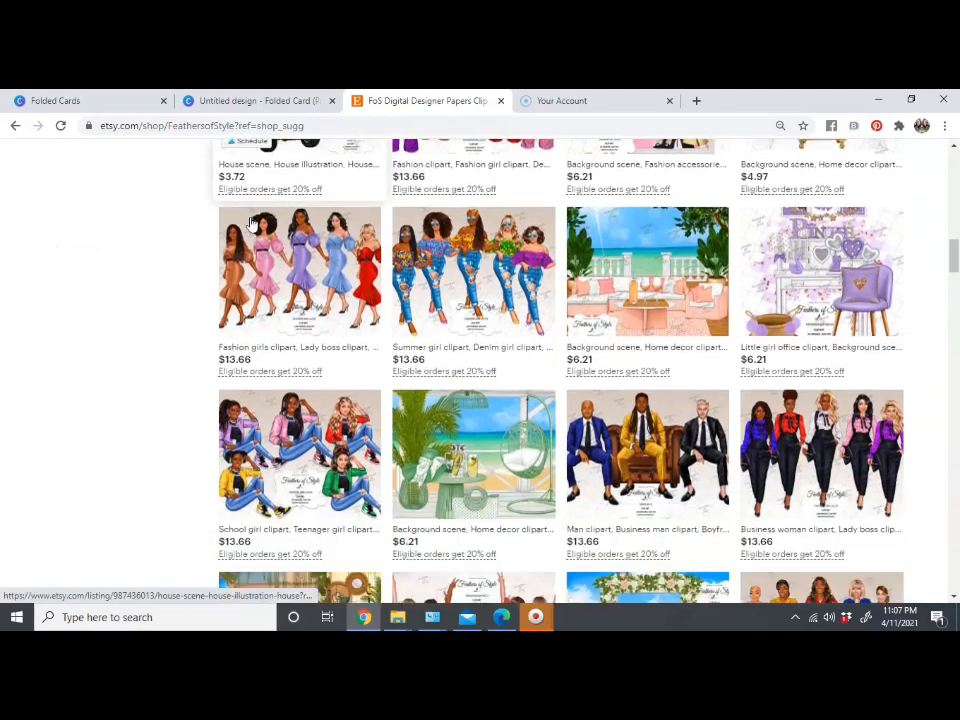
pyautogui.scroll(-4, 250, 224)
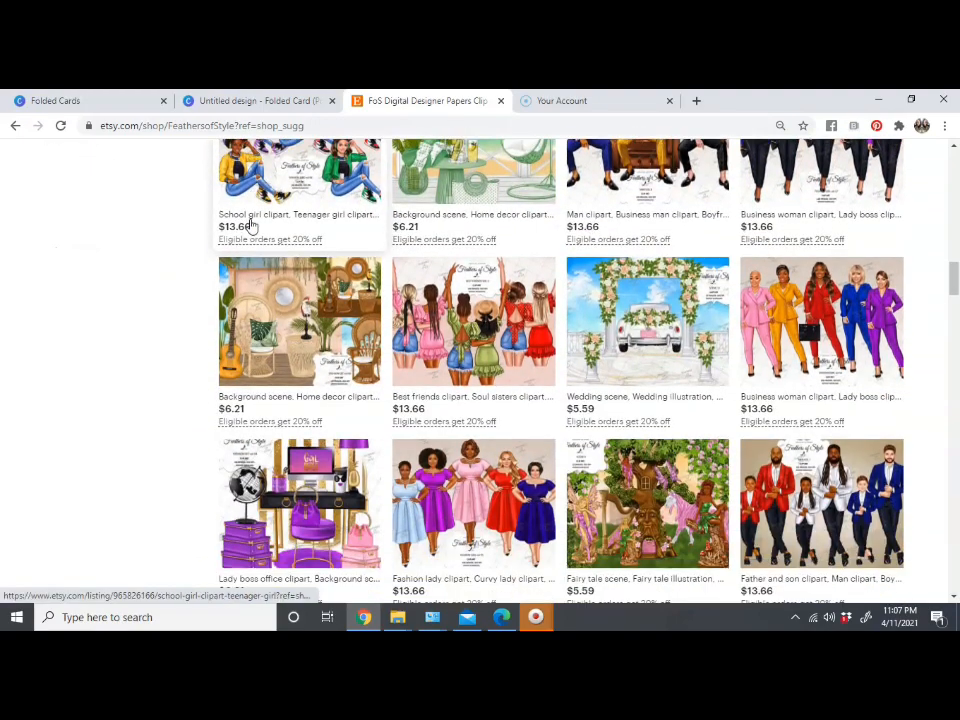
pyautogui.scroll(-2, 250, 224)
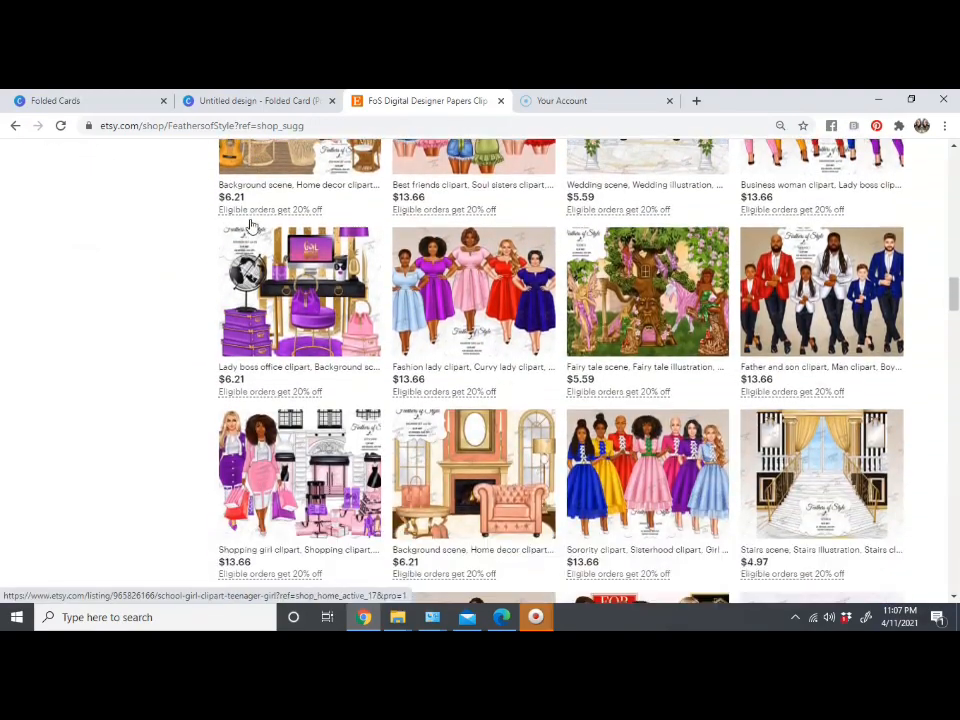
pyautogui.scroll(-4, 250, 224)
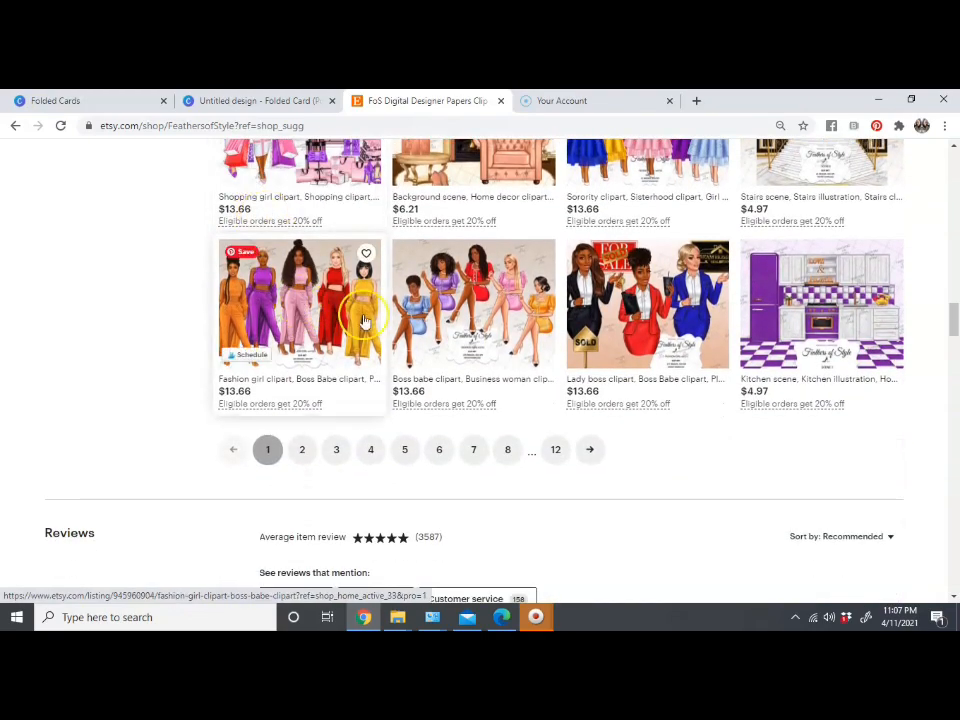
pyautogui.scroll(4, 340, 413)
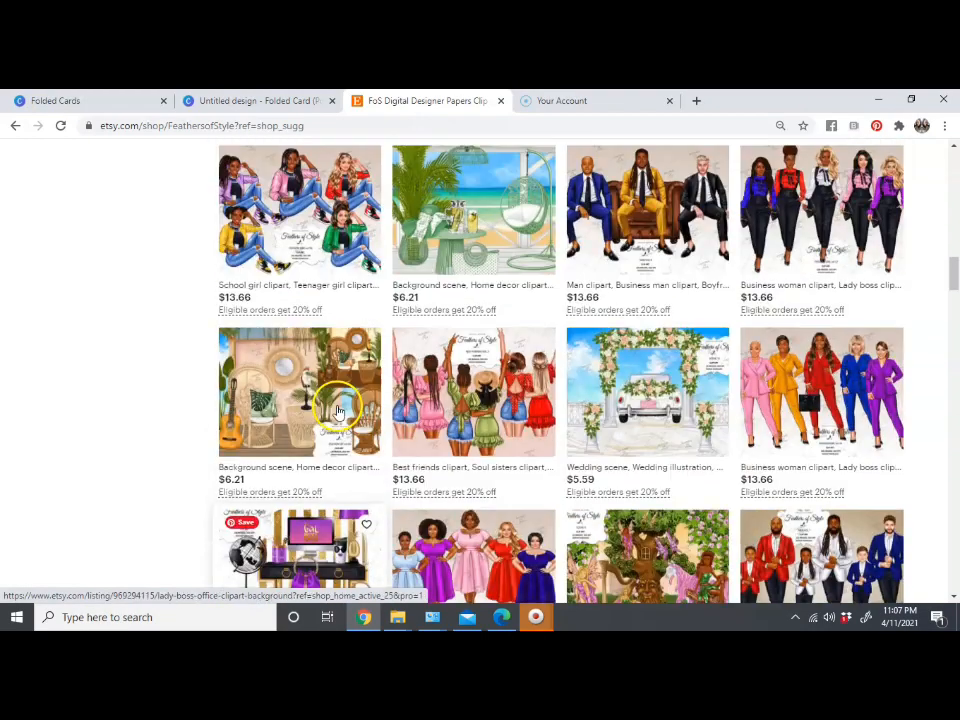
pyautogui.scroll(8, 327, 410)
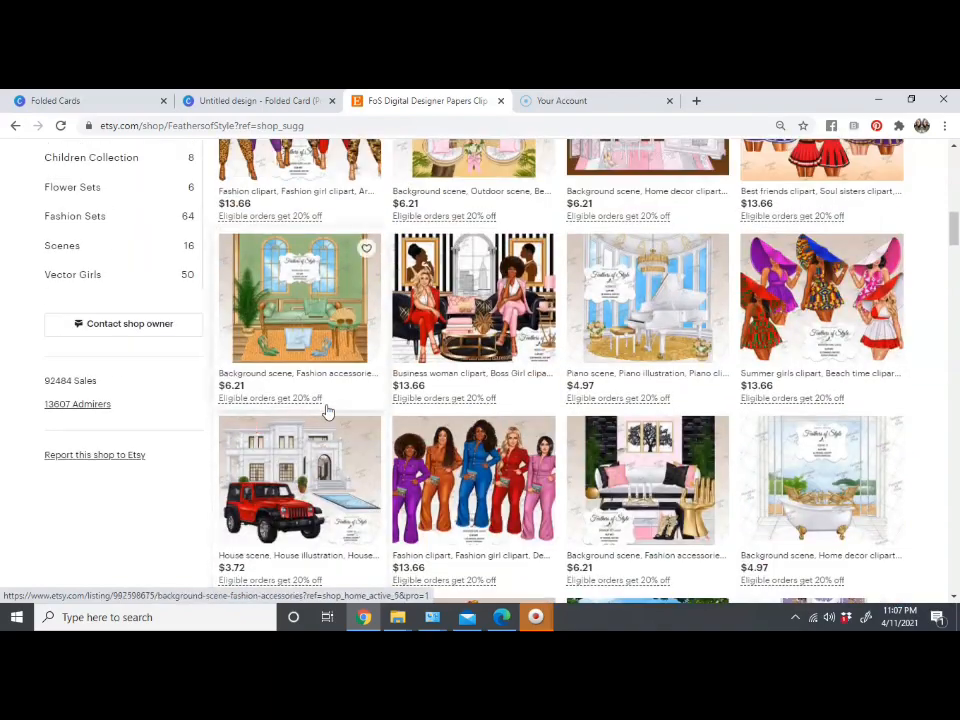
pyautogui.scroll(4, 327, 410)
pyautogui.scroll(-6, 322, 401)
pyautogui.scroll(-10, 322, 401)
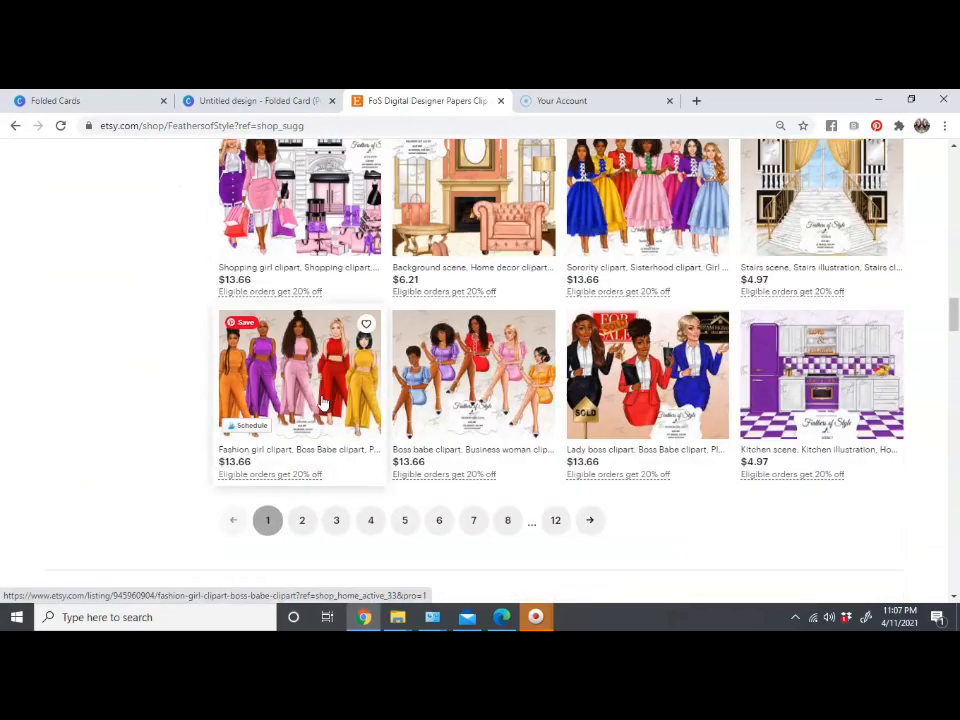
pyautogui.scroll(-1, 318, 425)
# Go to the shop's second page of items and open the pink "Bedroom clipart, Boss babe clipart" listing to view its details
pyautogui.click(306, 448)
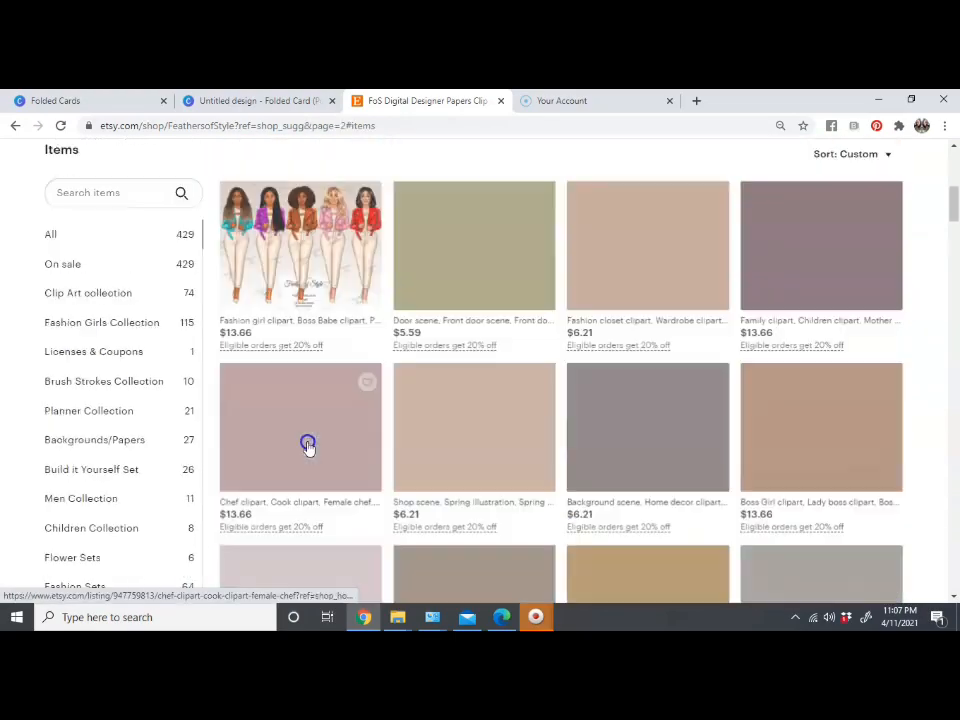
pyautogui.scroll(-5, 308, 435)
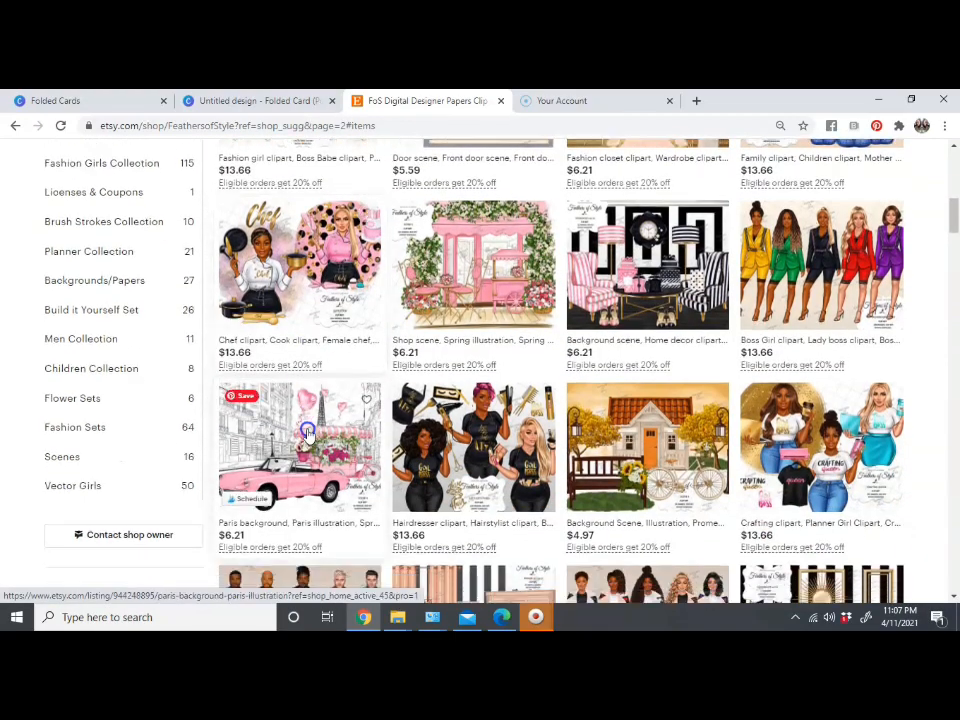
pyautogui.scroll(-2, 308, 432)
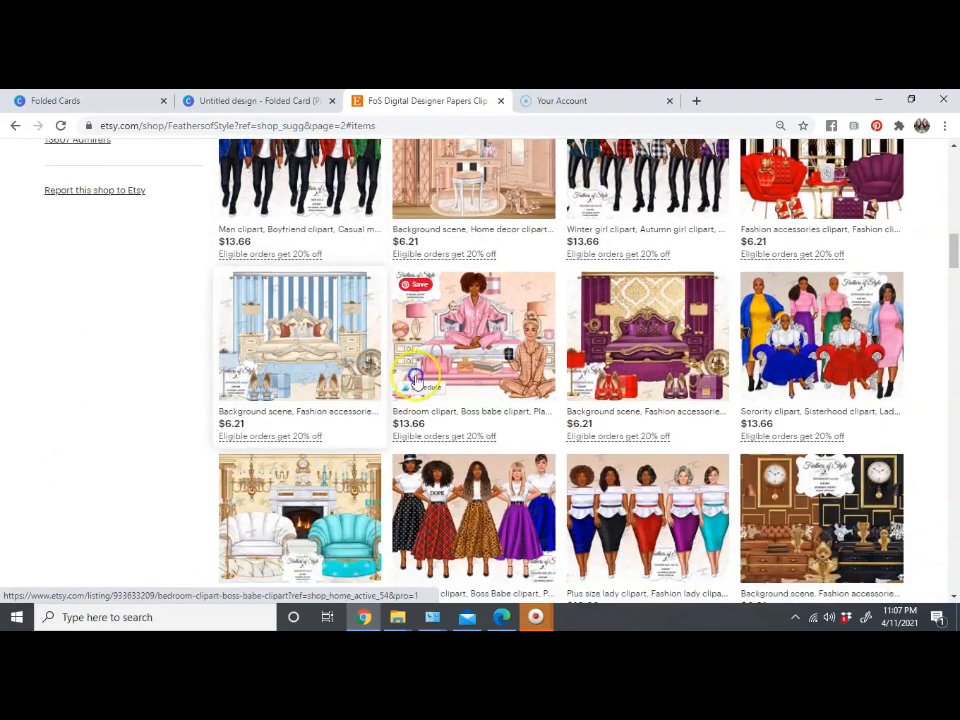
pyautogui.click(437, 358)
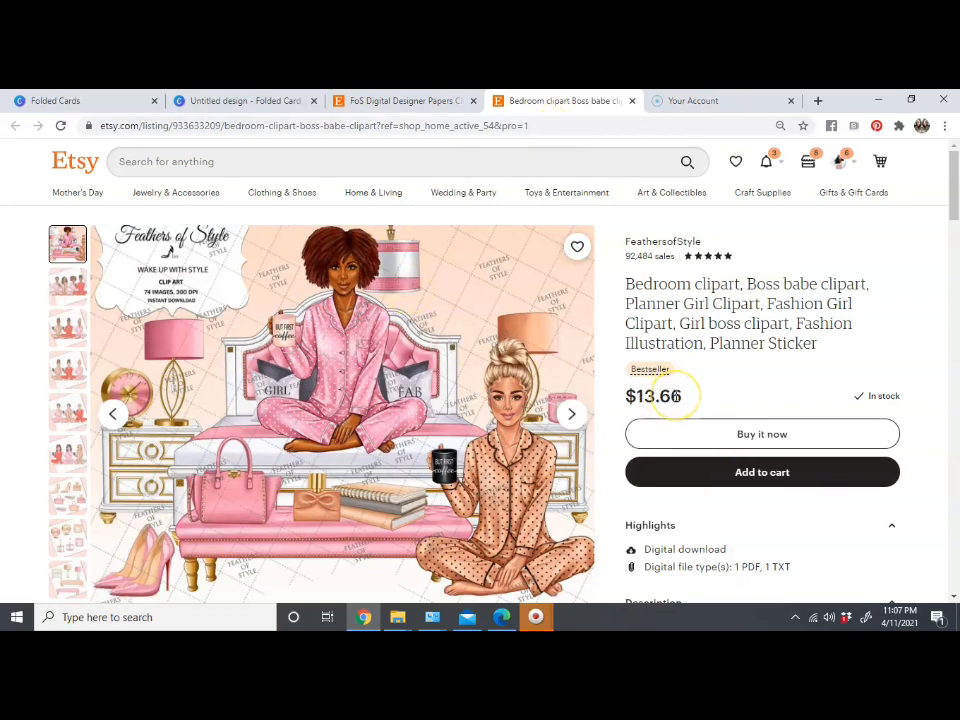
pyautogui.scroll(-1, 676, 396)
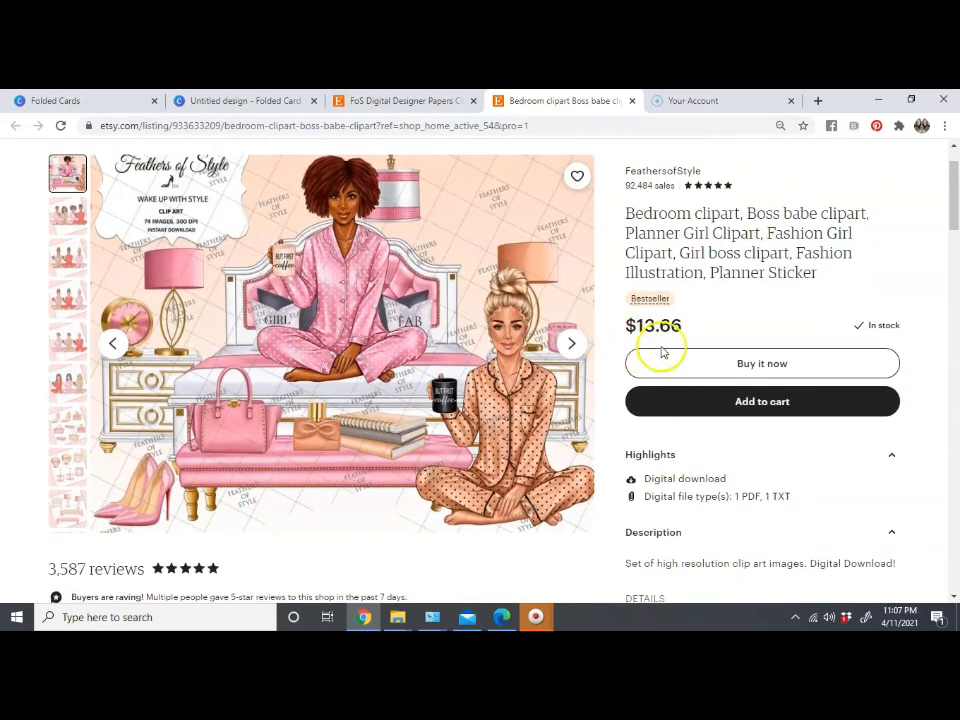
# Switch to File Explorer, show the clipart in the "wake up style fos" folder and maximize its window
pyautogui.click(397, 616)
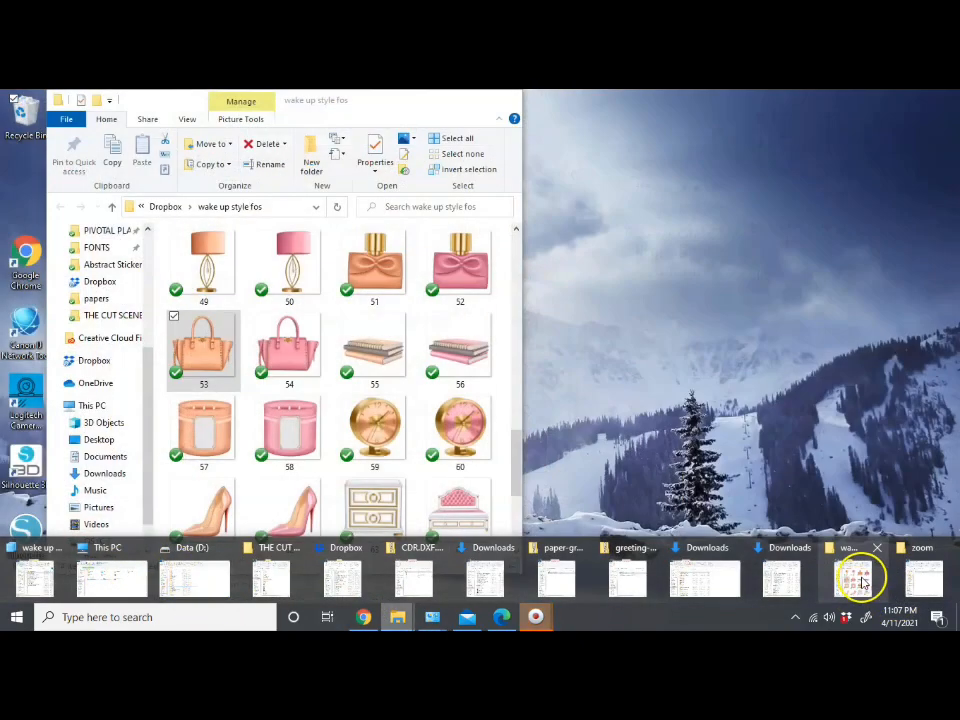
pyautogui.click(856, 578)
pyautogui.scroll(5, 120, 290)
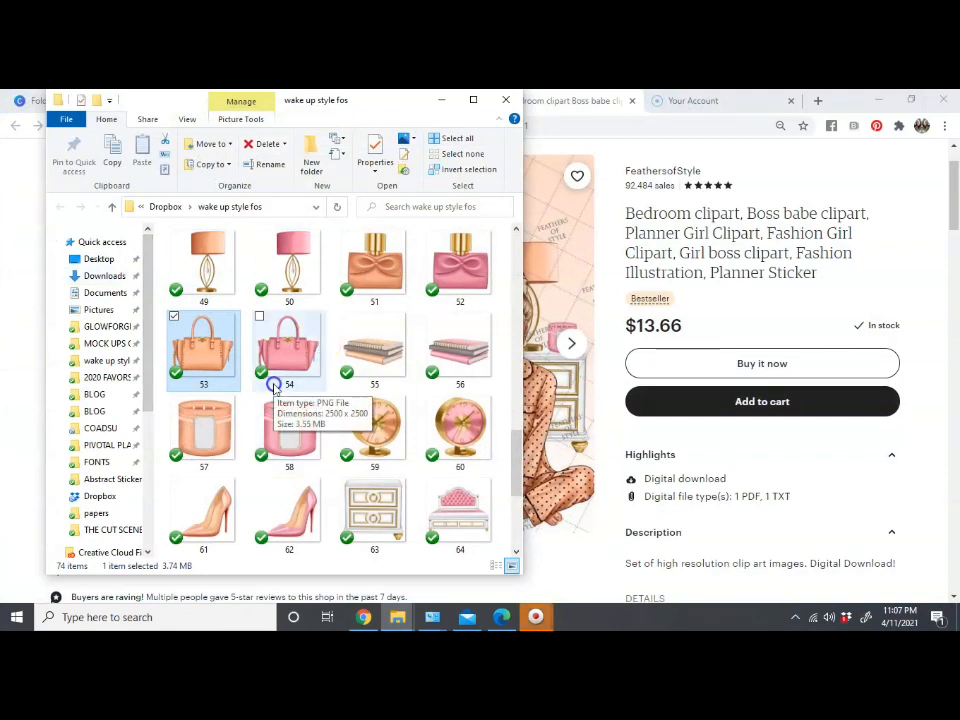
pyautogui.click(120, 276)
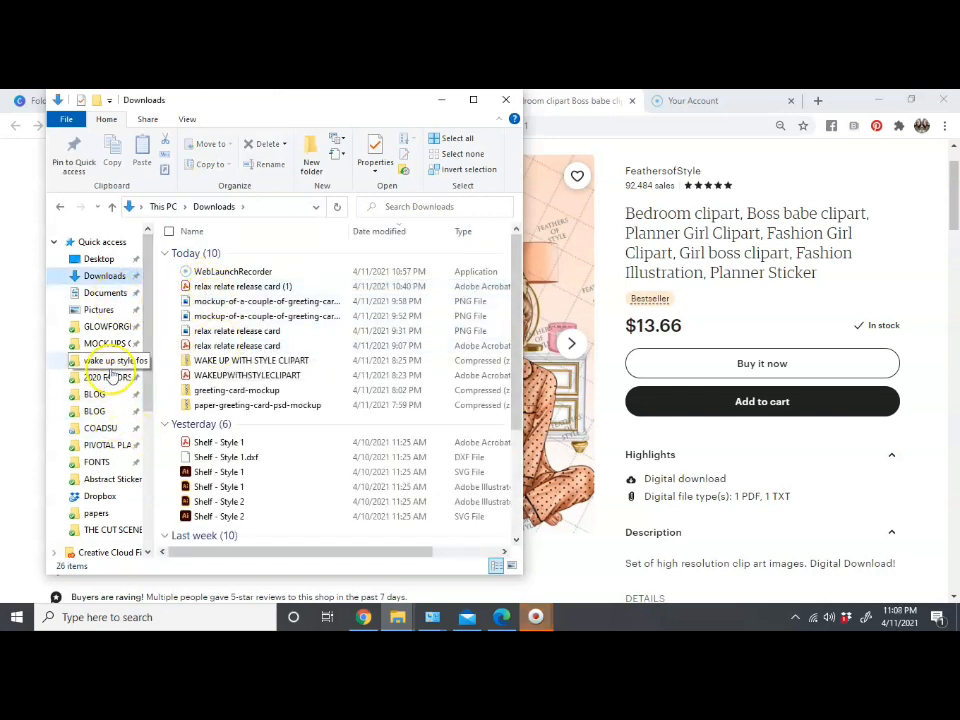
pyautogui.click(112, 361)
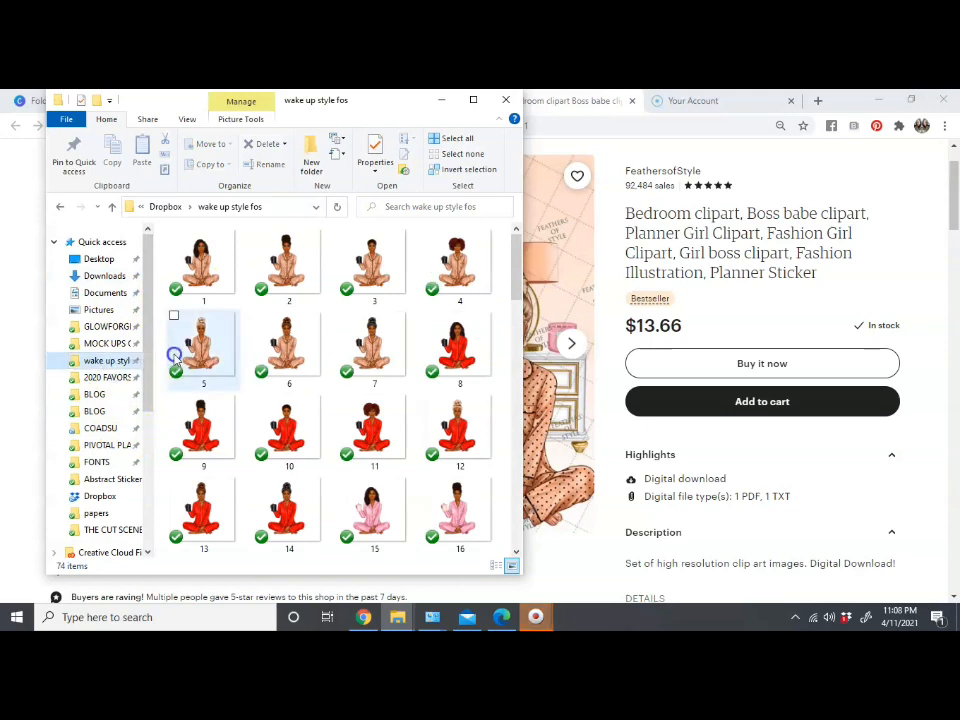
pyautogui.click(472, 101)
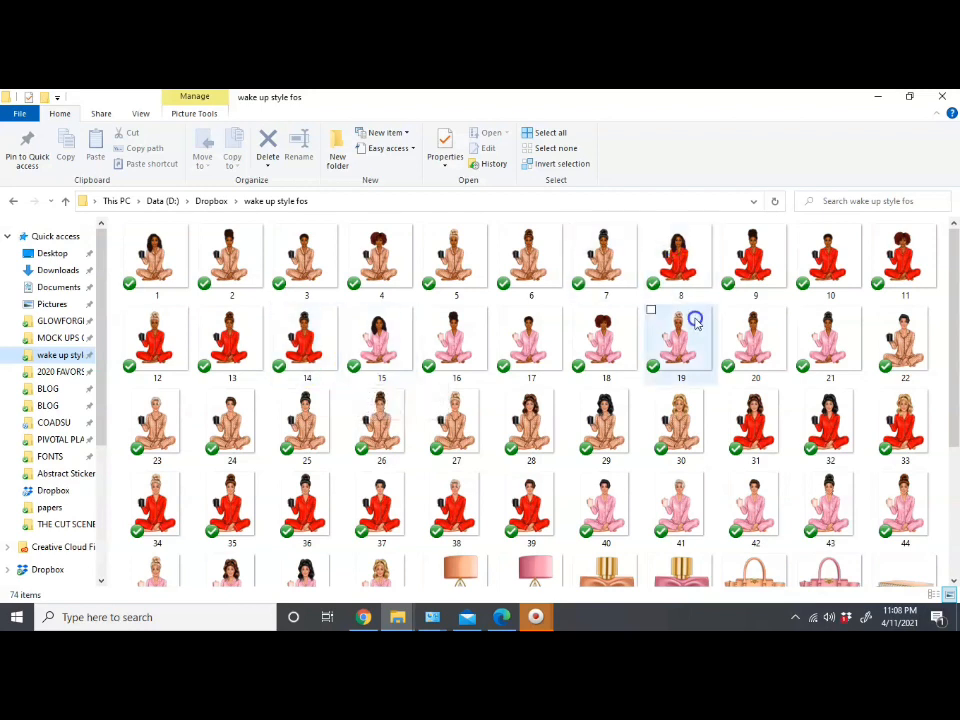
# Show the folder's clipart as extra large icons, look through the pajama figures and restore the window to a smaller size
pyautogui.rightClick(647, 278)
pyautogui.moveTo(658, 287)
pyautogui.click(822, 282)
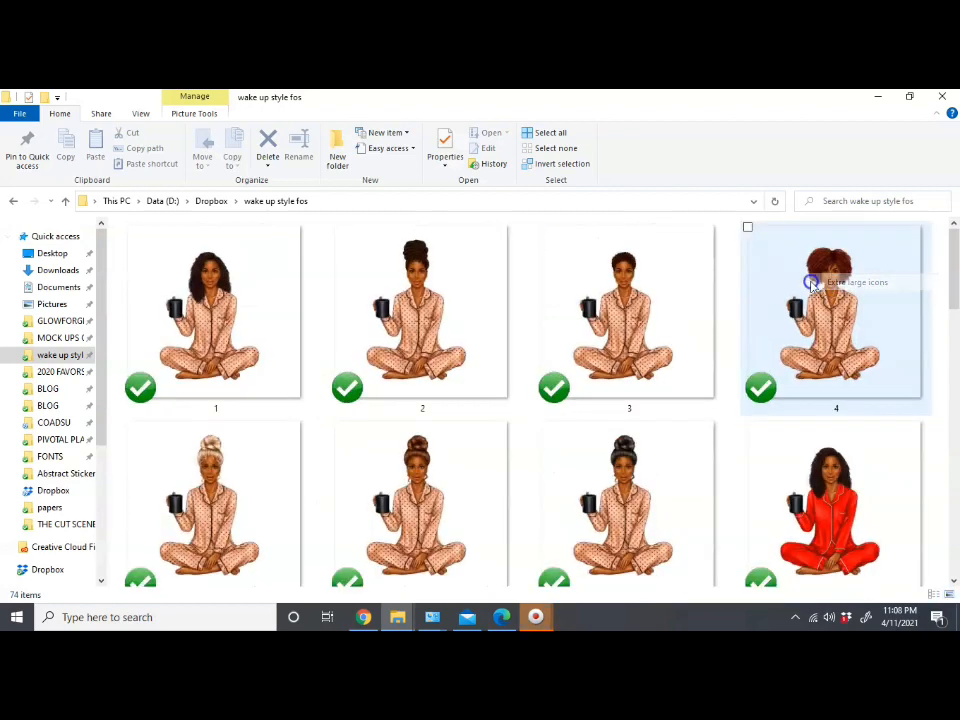
pyautogui.scroll(-2, 541, 320)
pyautogui.scroll(-6, 541, 320)
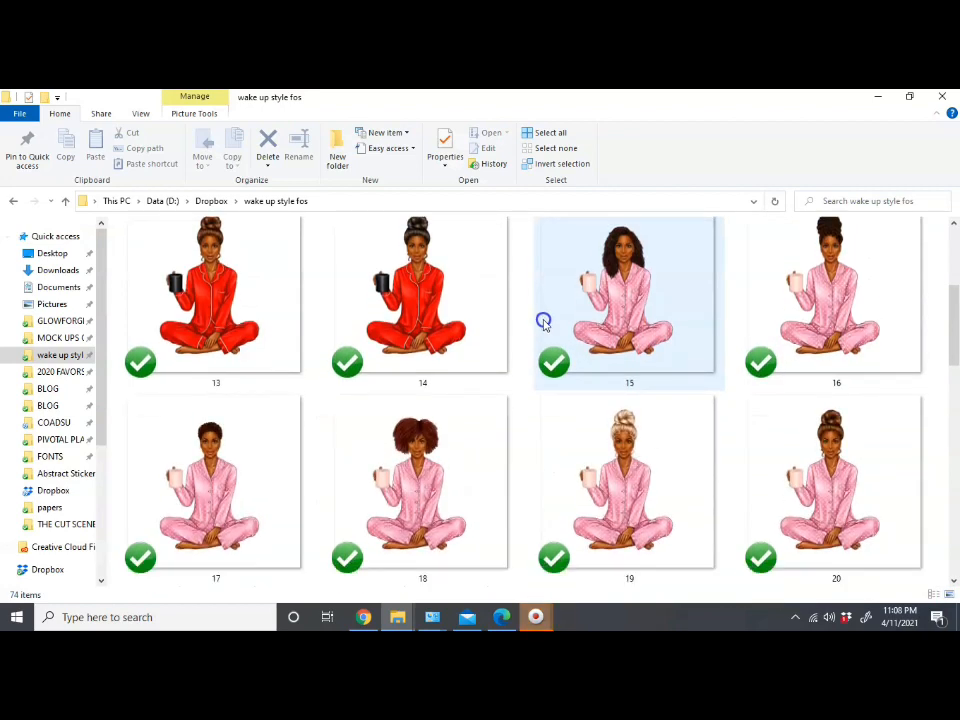
pyautogui.scroll(6, 543, 322)
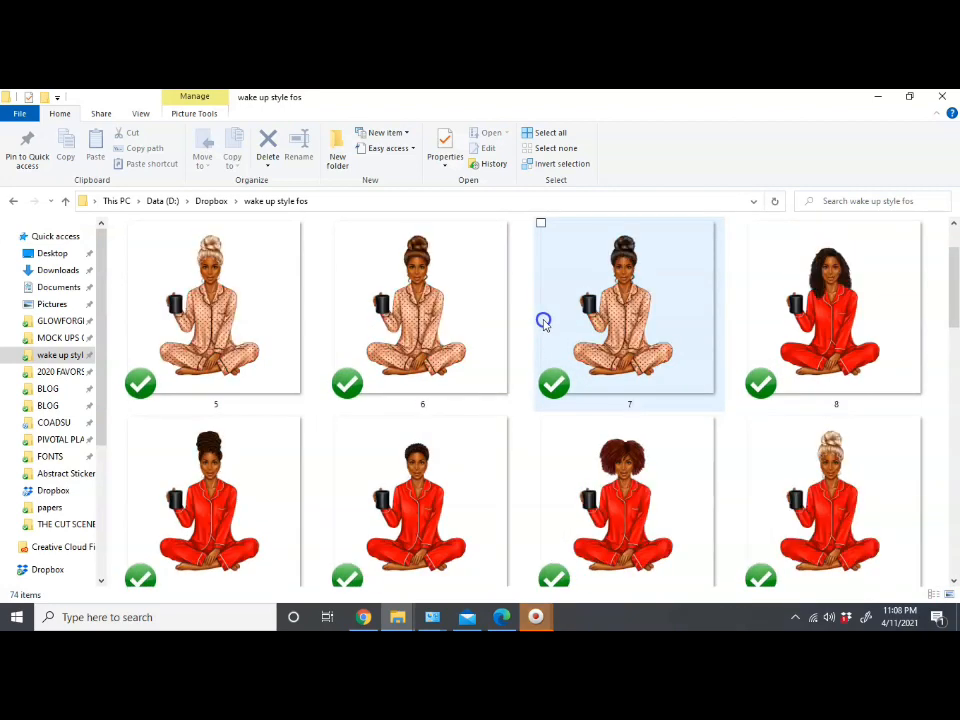
pyautogui.scroll(2, 543, 322)
pyautogui.moveTo(628, 98); pyautogui.dragTo(283, 165)
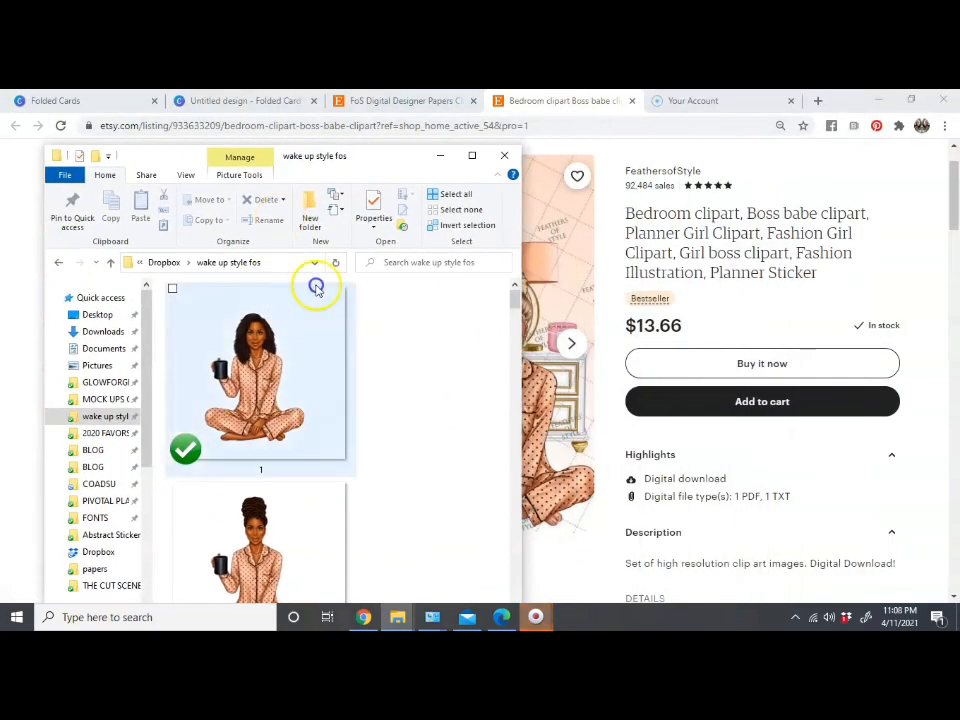
# Switch to the untitled folded card design in Canva and look through the uploaded images
pyautogui.click(229, 96)
pyautogui.click(232, 100)
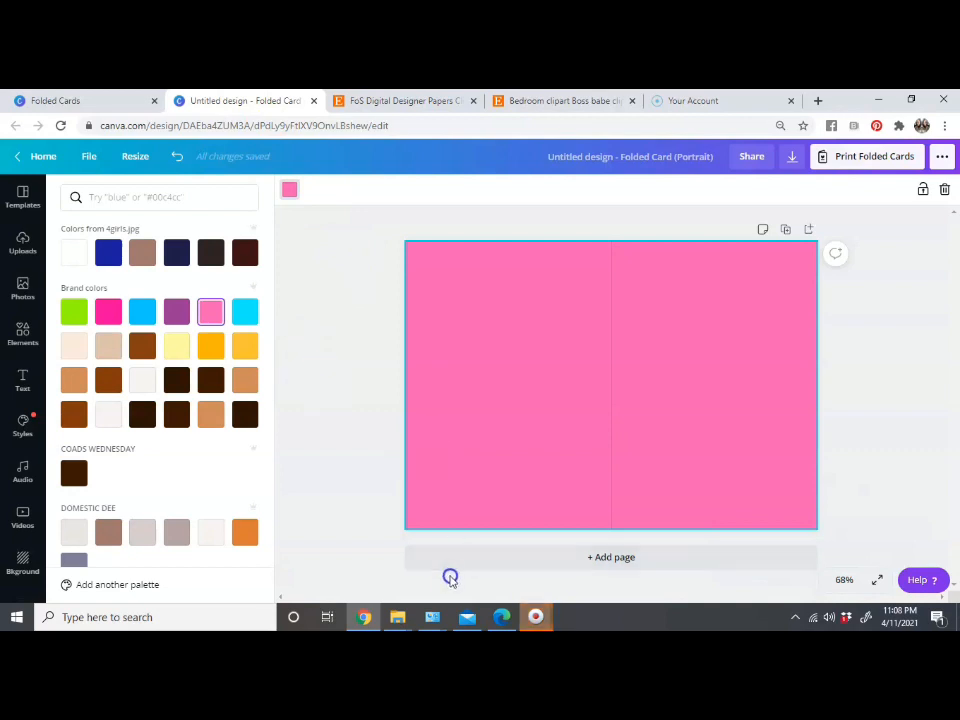
pyautogui.click(20, 250)
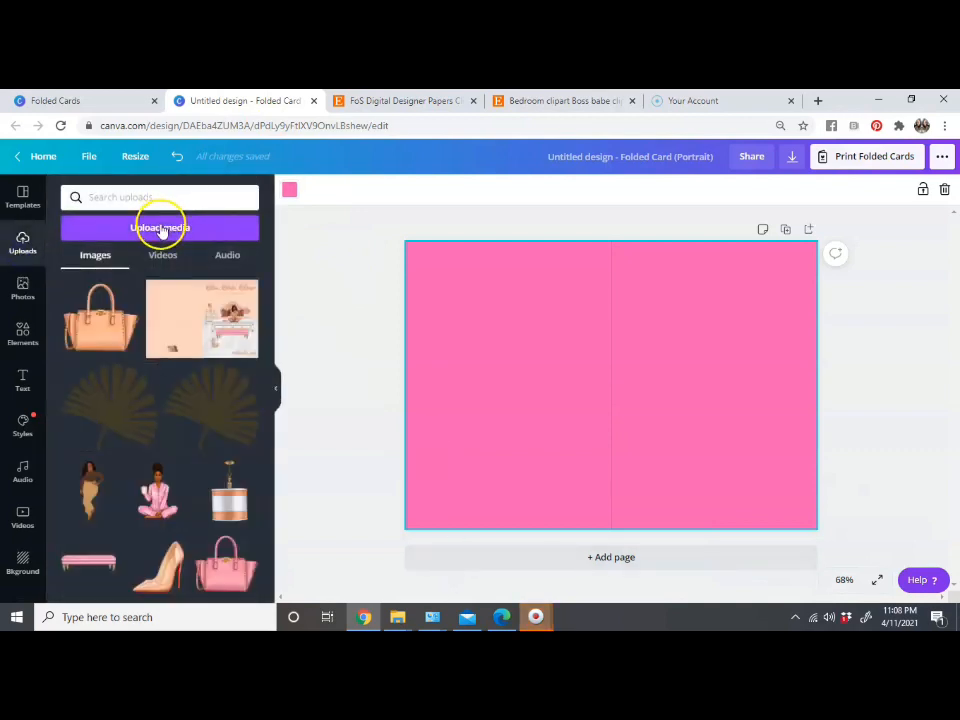
pyautogui.scroll(-5, 197, 456)
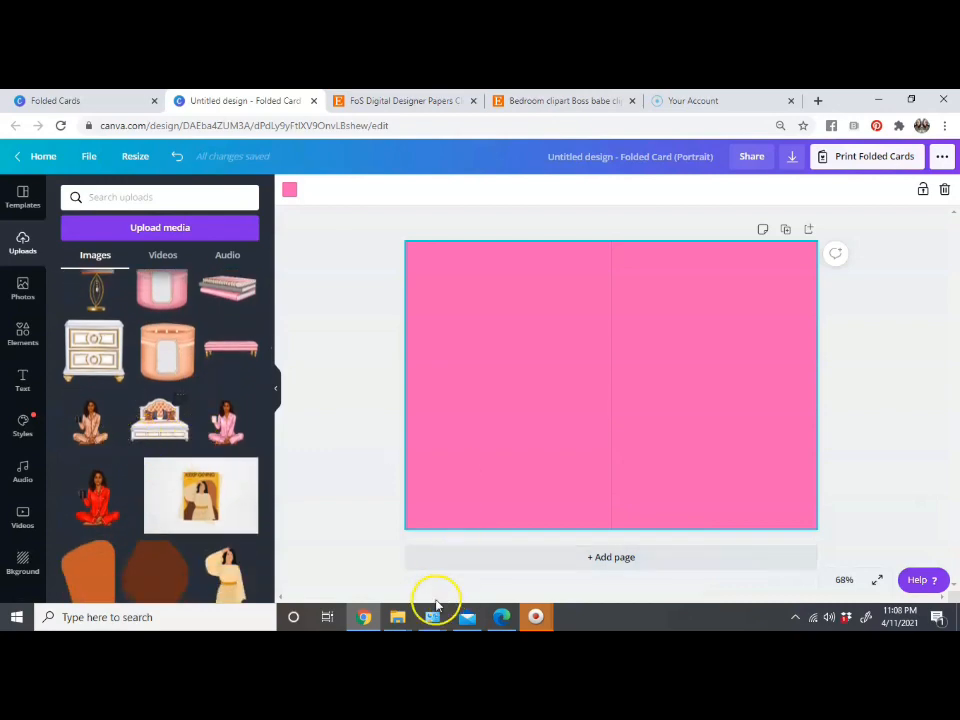
# Bring image 1, the curly-haired woman in peach pajamas, from the "wake up style fos" folder into the card design
pyautogui.moveTo(397, 617)
pyautogui.click(58, 582)
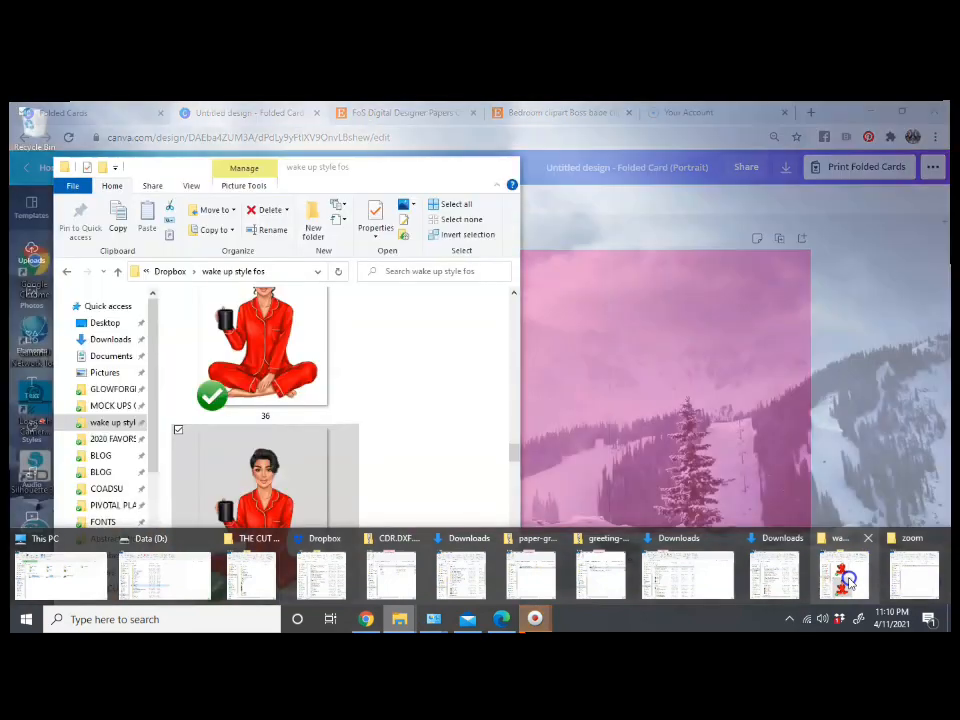
pyautogui.click(843, 575)
pyautogui.scroll(10, 428, 418)
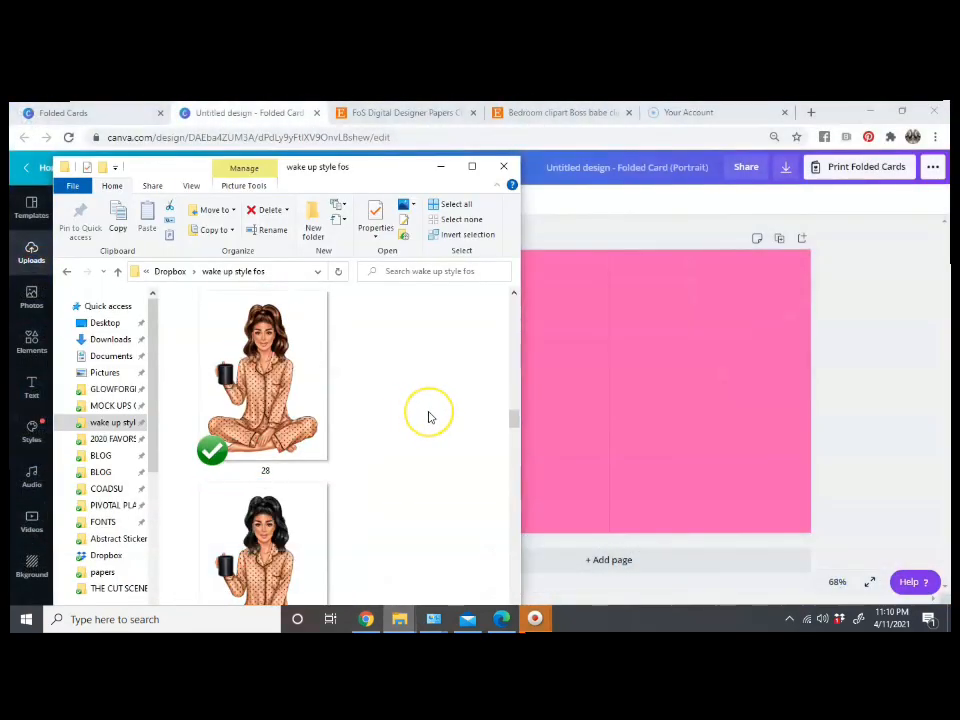
pyautogui.scroll(5, 428, 418)
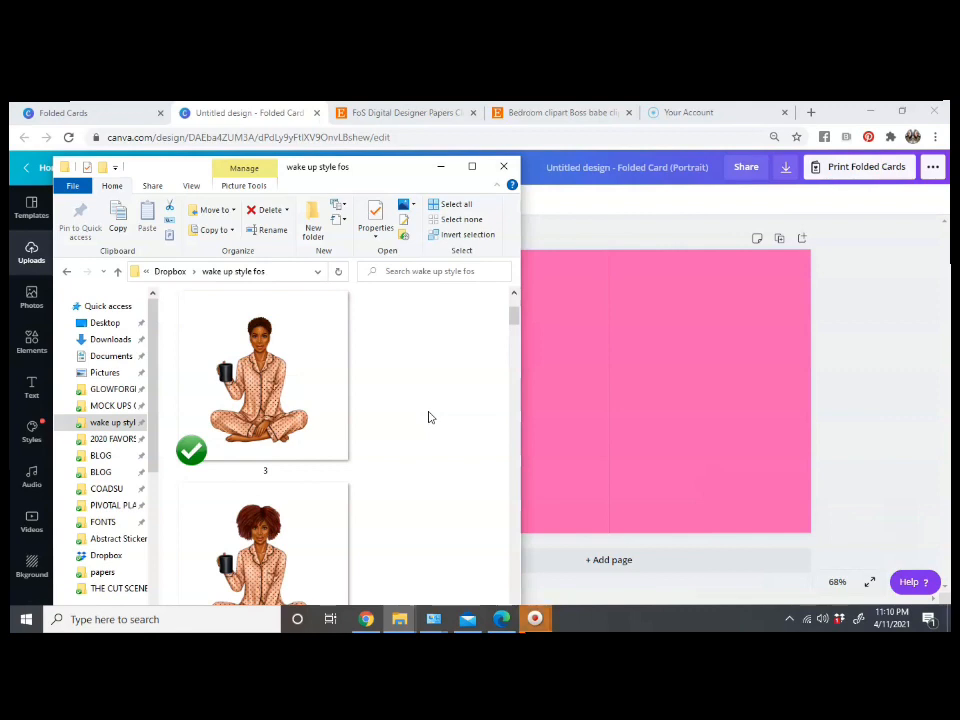
pyautogui.moveTo(280, 320); pyautogui.dragTo(678, 401)
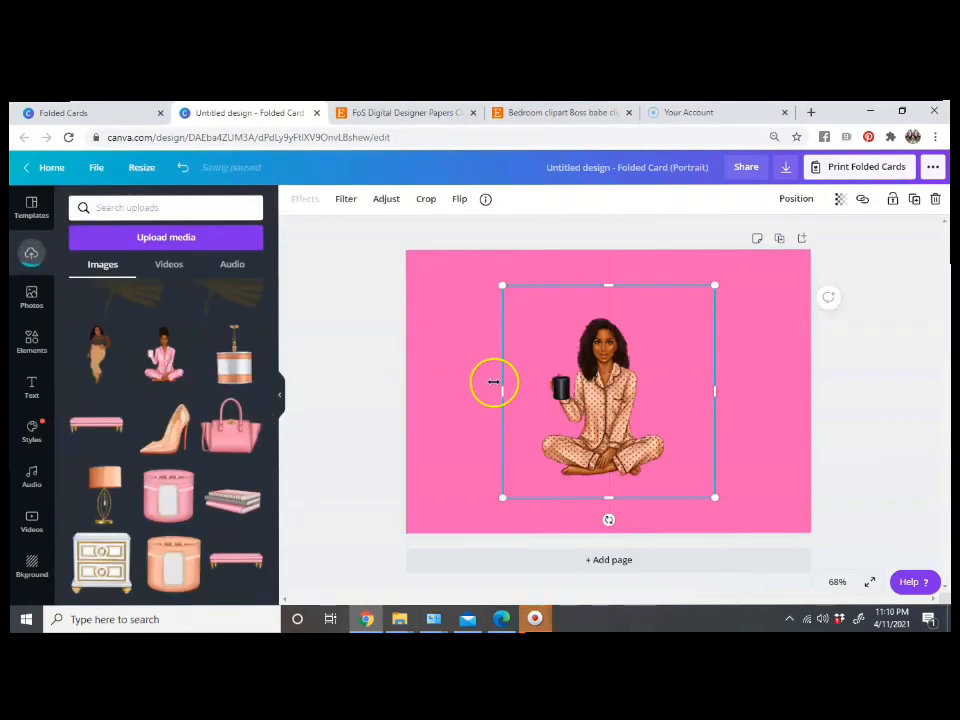
# Upload more of the bedroom clipart, including the peach lamp and the book stack
pyautogui.click(30, 250)
pyautogui.click(159, 234)
pyautogui.click(88, 272)
pyautogui.scroll(-10, 278, 261)
pyautogui.scroll(-2, 292, 278)
pyautogui.click(171, 259)
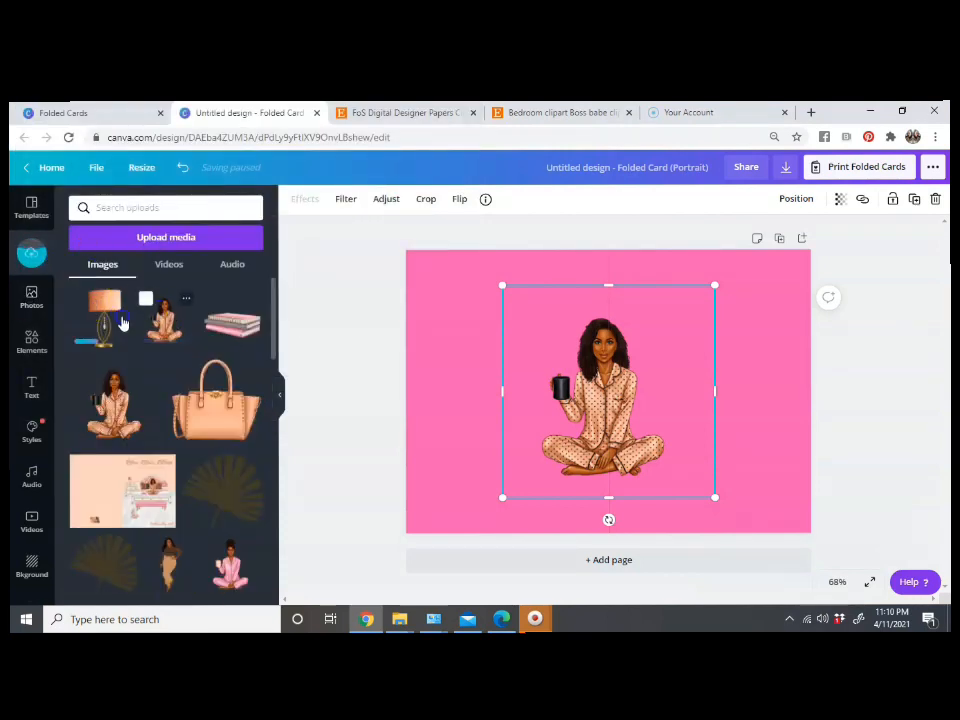
# Add the uploaded peach handbag to the card
pyautogui.scroll(-5, 143, 353)
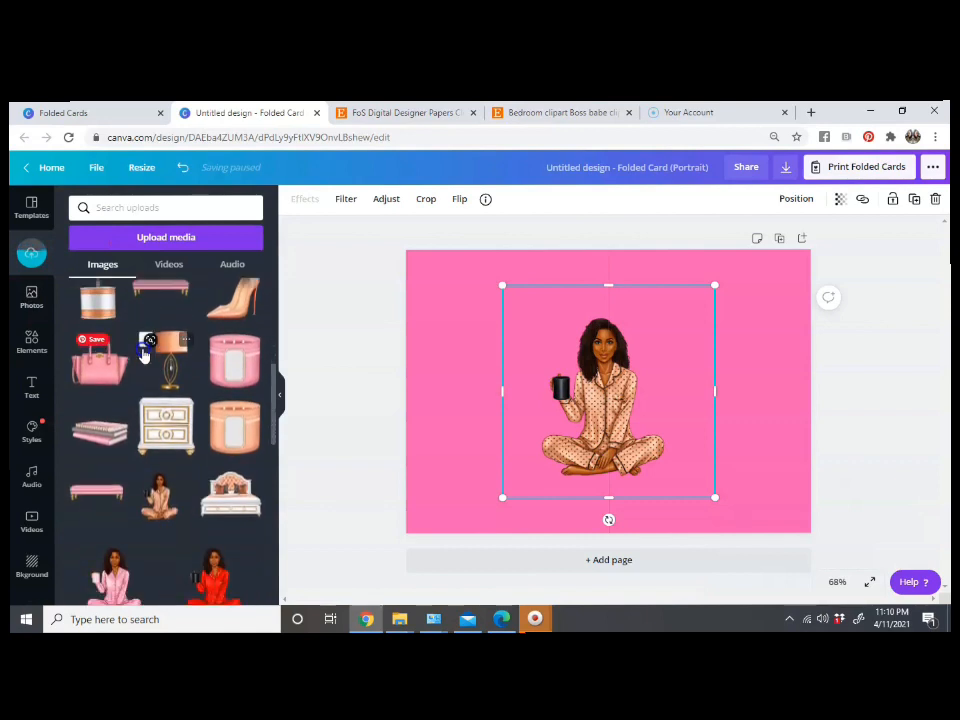
pyautogui.scroll(2, 141, 363)
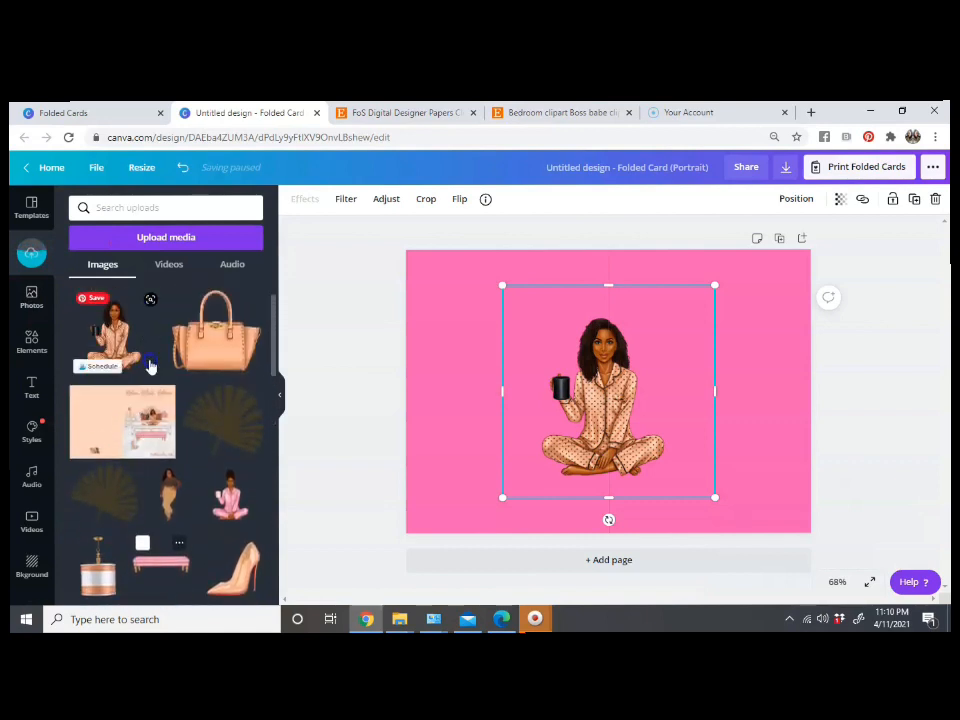
pyautogui.click(190, 325)
pyautogui.scroll(-2, 189, 350)
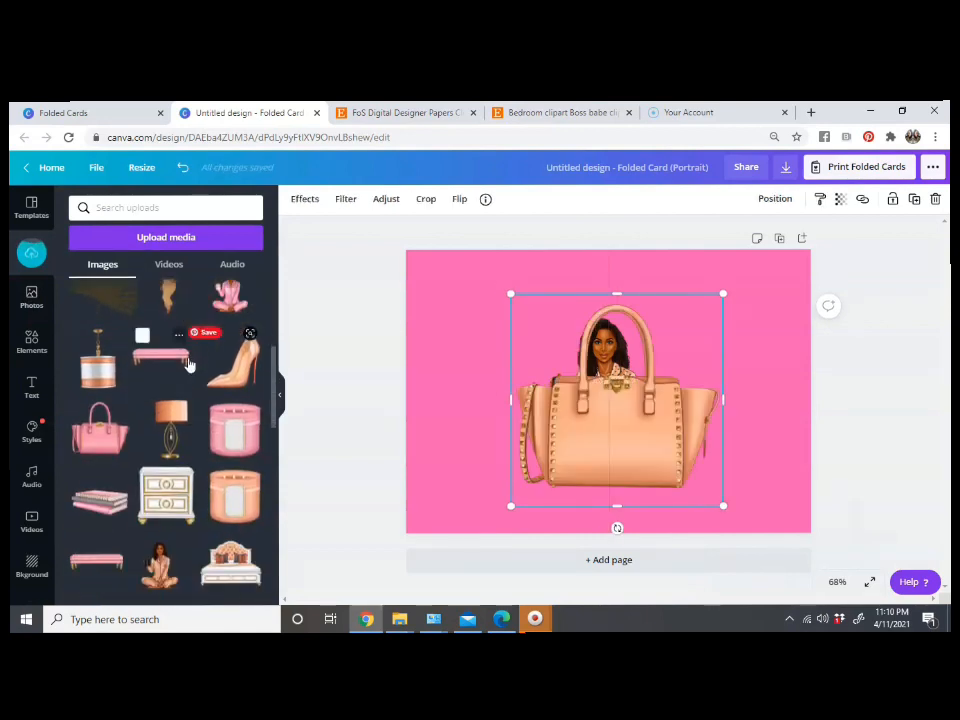
pyautogui.click(112, 370)
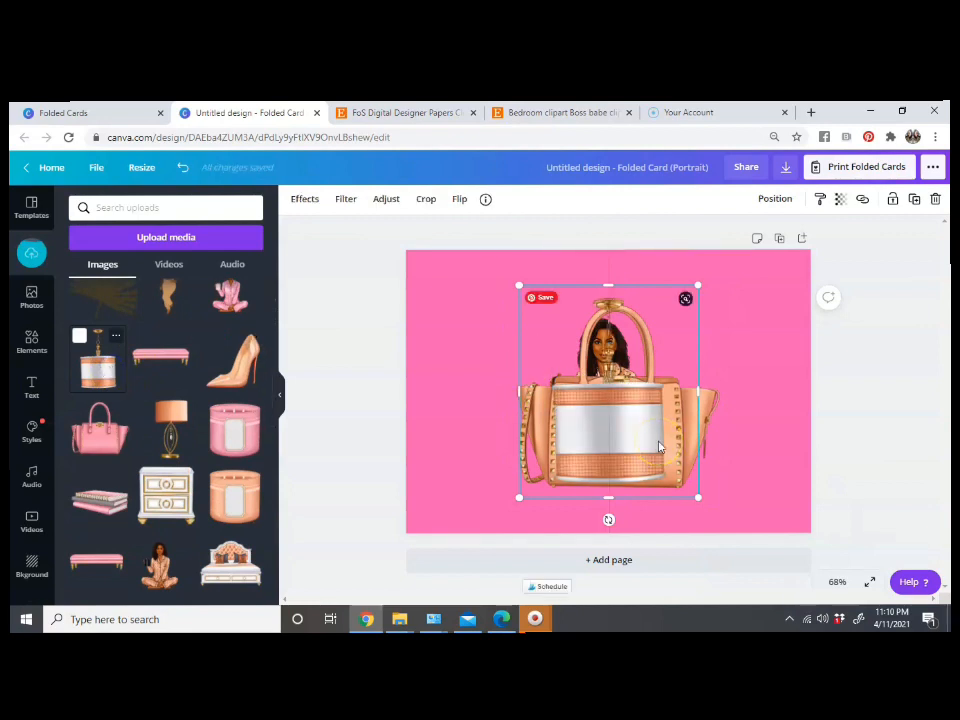
pyautogui.moveTo(652, 447); pyautogui.dragTo(600, 443)
pyautogui.press('Delete')
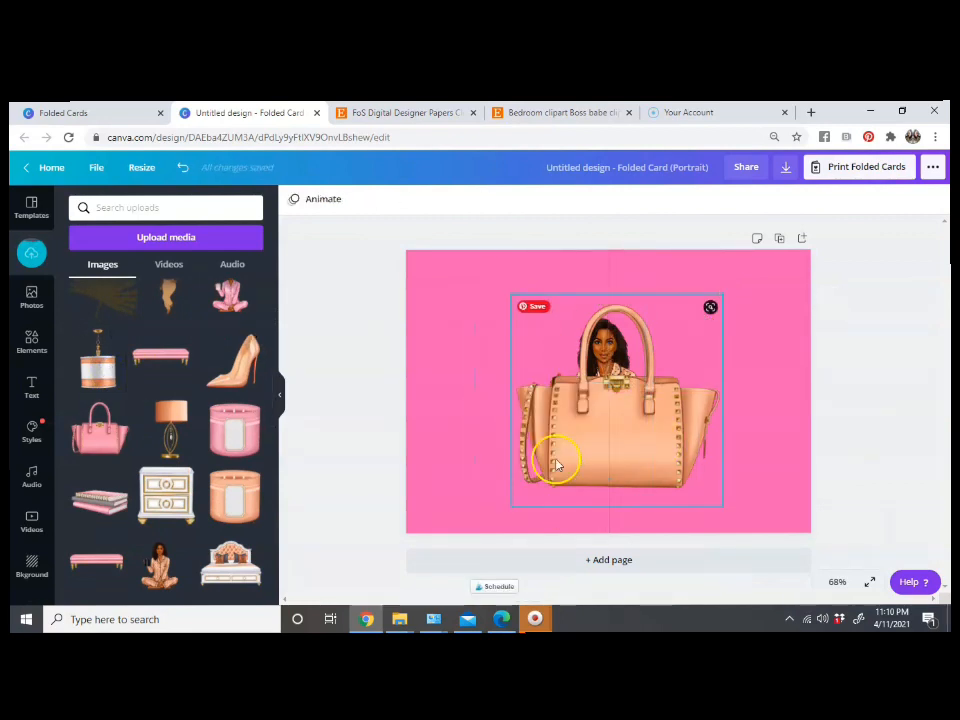
# Add the uploaded pink bench, peach heels, pink candle, peach candle and peach table lamp to the card
pyautogui.click(184, 375)
pyautogui.click(226, 386)
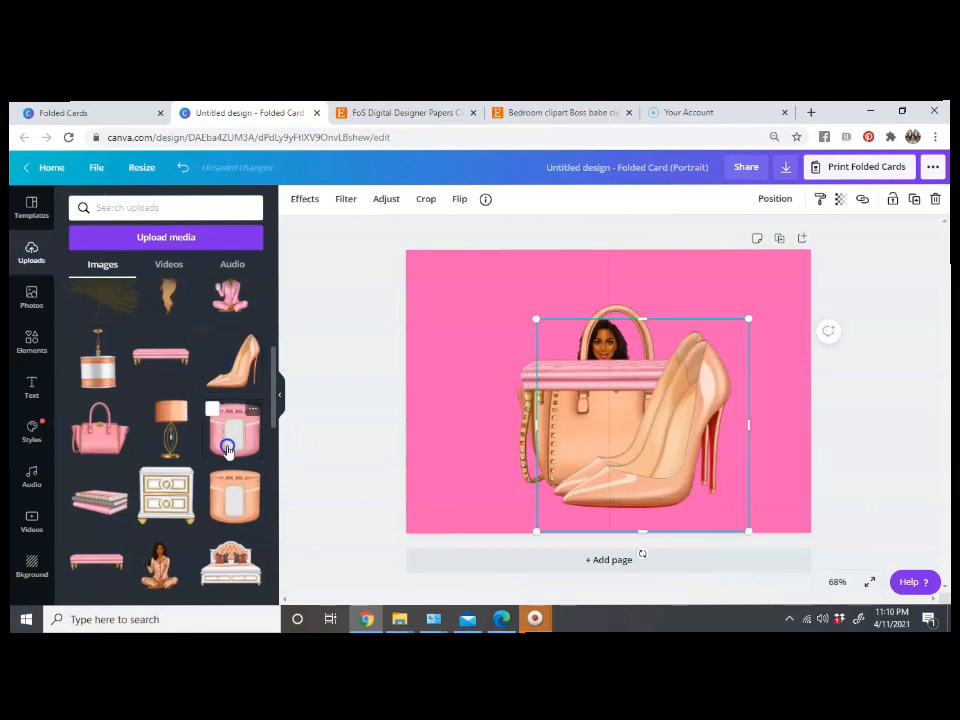
pyautogui.click(228, 446)
pyautogui.click(231, 482)
pyautogui.click(170, 450)
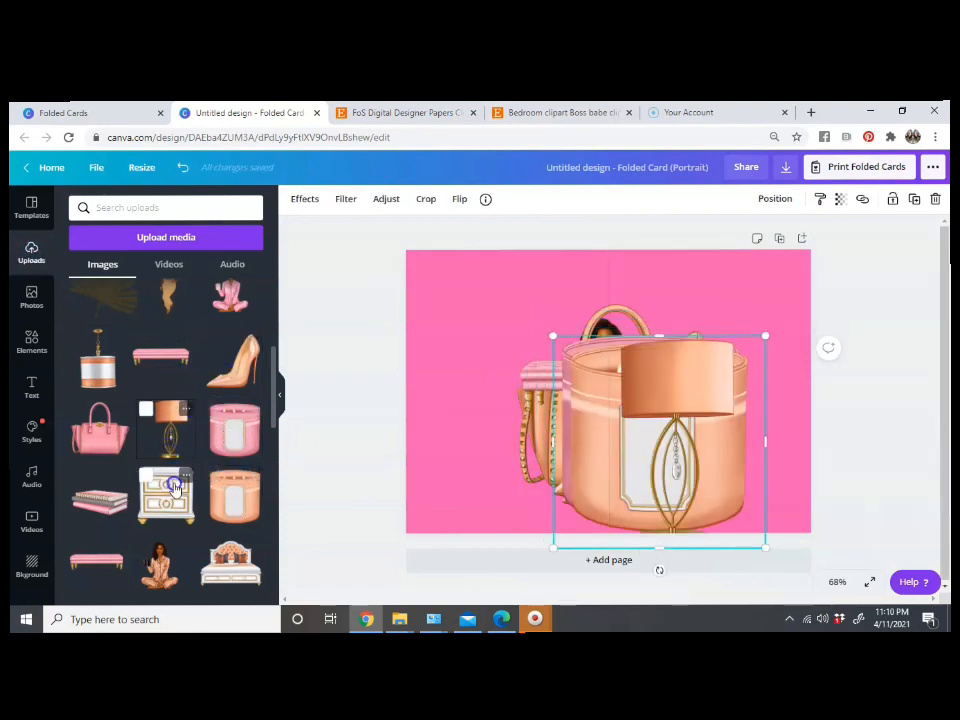
# Add the white nightstand, the book stack, a second pink bench and the tufted bed to the card
pyautogui.click(172, 486)
pyautogui.click(103, 497)
pyautogui.scroll(-3, 101, 480)
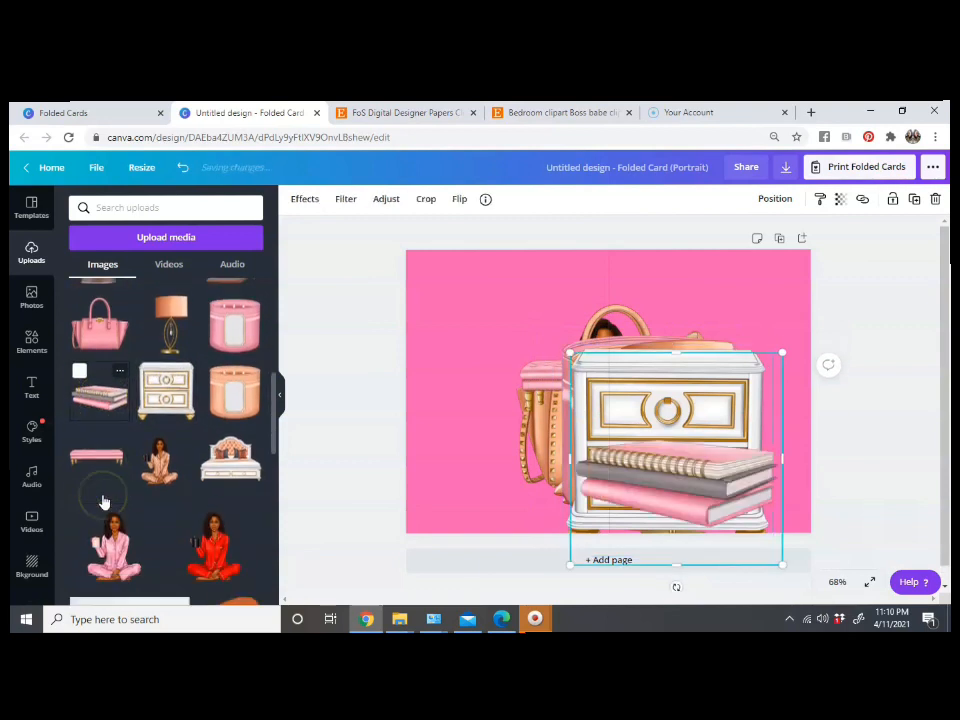
pyautogui.click(101, 441)
pyautogui.click(222, 428)
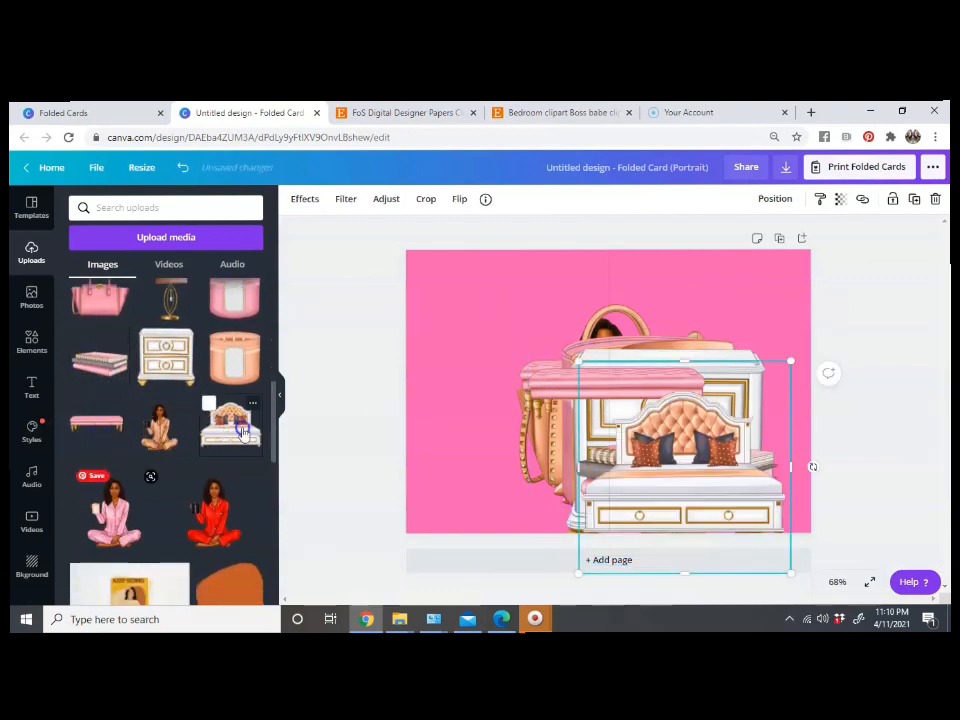
# Move the bed, the book stack and the nightstand over to the left half of the card
pyautogui.moveTo(693, 455); pyautogui.dragTo(553, 438)
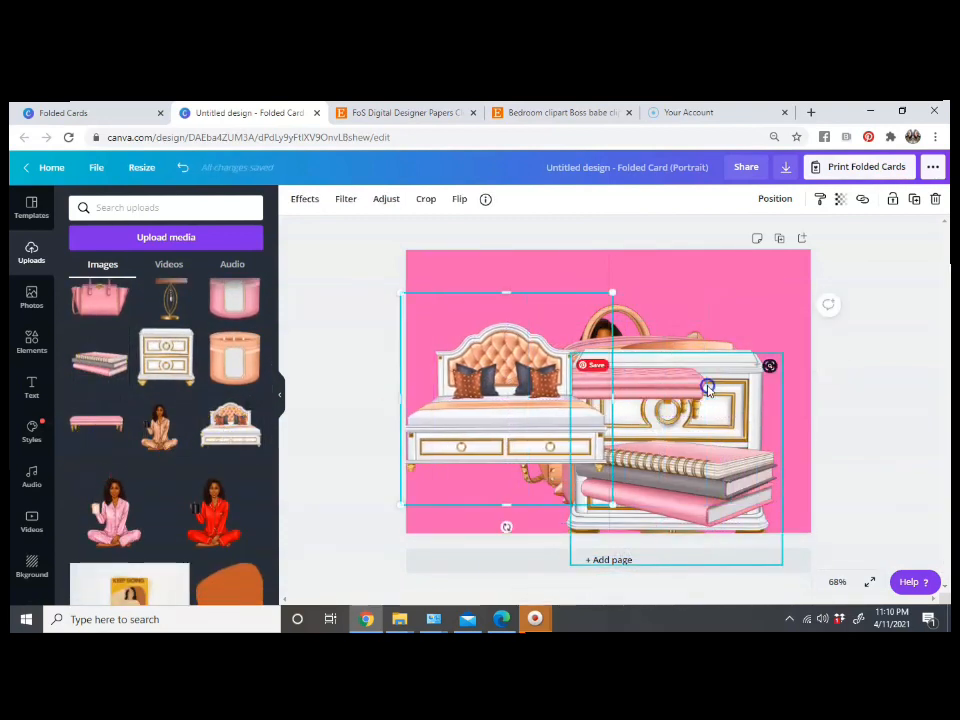
pyautogui.moveTo(706, 376); pyautogui.dragTo(598, 384)
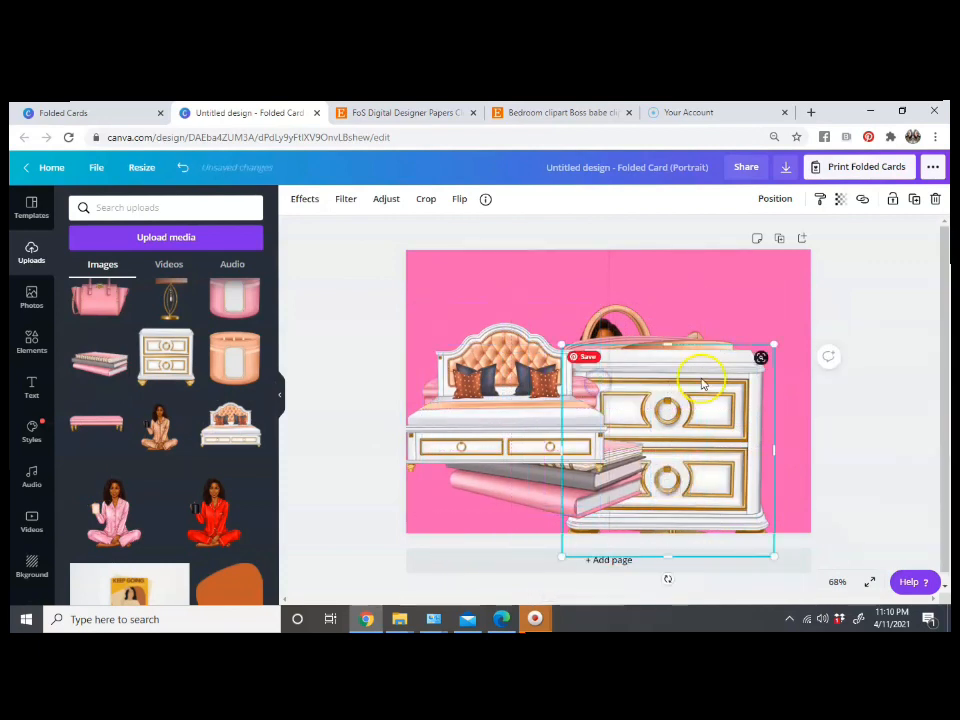
pyautogui.moveTo(703, 384); pyautogui.dragTo(579, 393)
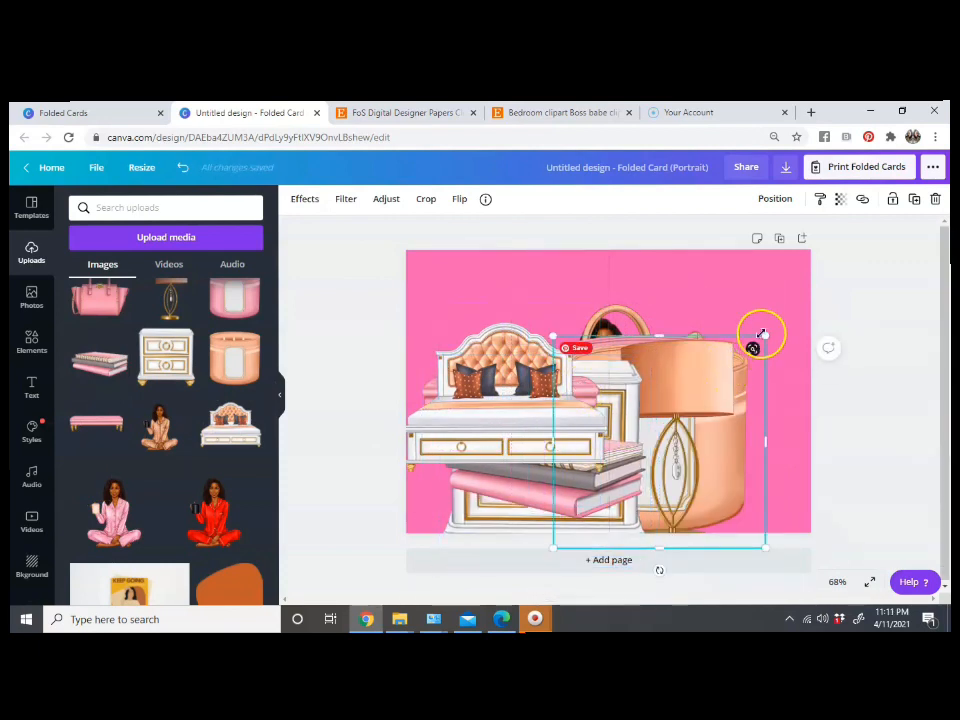
# Shrink the peach lamp, the peach candle and the pink candle
pyautogui.moveTo(762, 335); pyautogui.dragTo(634, 418)
pyautogui.click(669, 420)
pyautogui.moveTo(750, 331); pyautogui.dragTo(731, 347)
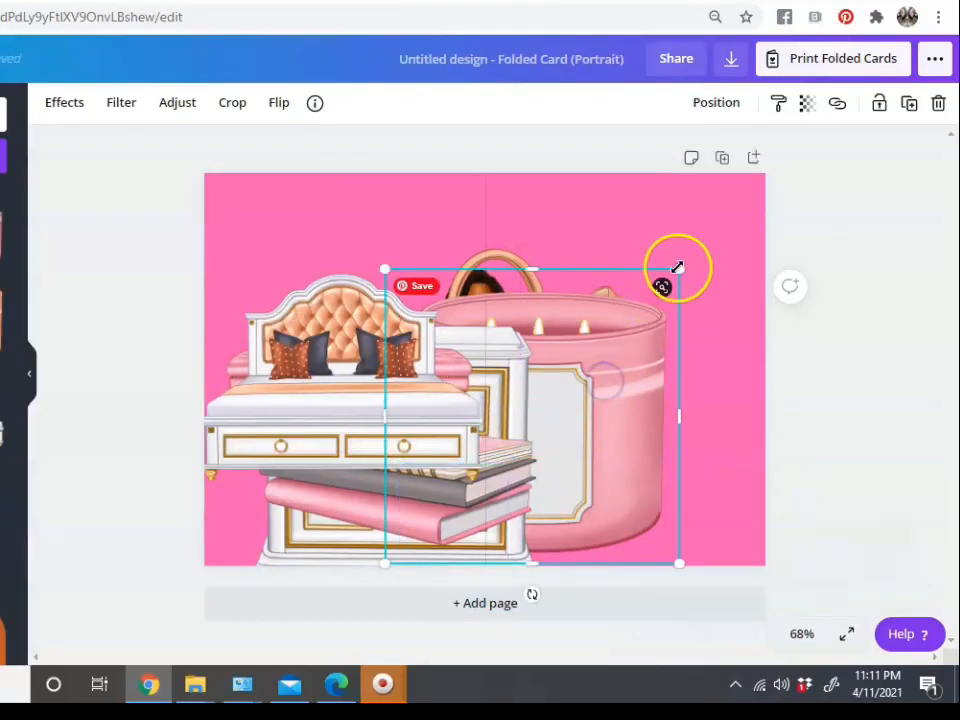
pyautogui.moveTo(678, 267); pyautogui.dragTo(491, 431)
# Move the heels, pink bench and handbag to the card's left half and the bed to its right half
pyautogui.moveTo(588, 349); pyautogui.dragTo(396, 379)
pyautogui.moveTo(585, 401); pyautogui.dragTo(600, 364)
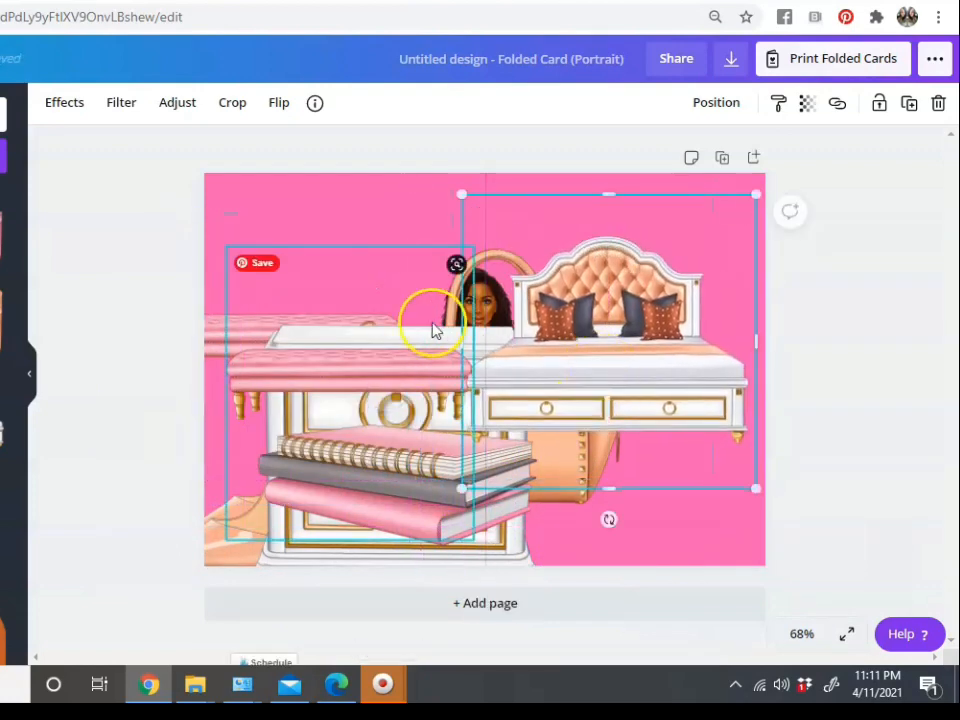
pyautogui.moveTo(439, 321); pyautogui.dragTo(350, 330)
pyautogui.moveTo(484, 300); pyautogui.dragTo(272, 323)
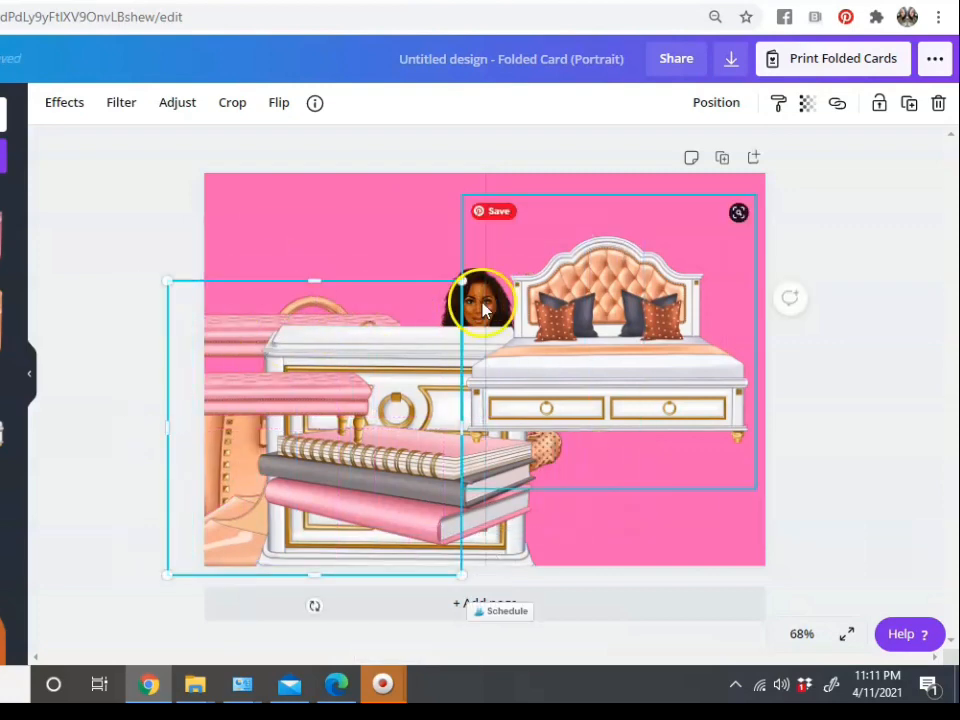
# Move the woman to the card's right half, nudge the bed into place and send the bed to the back
pyautogui.moveTo(484, 308); pyautogui.dragTo(621, 370)
pyautogui.moveTo(634, 291); pyautogui.dragTo(625, 274)
pyautogui.click(725, 106)
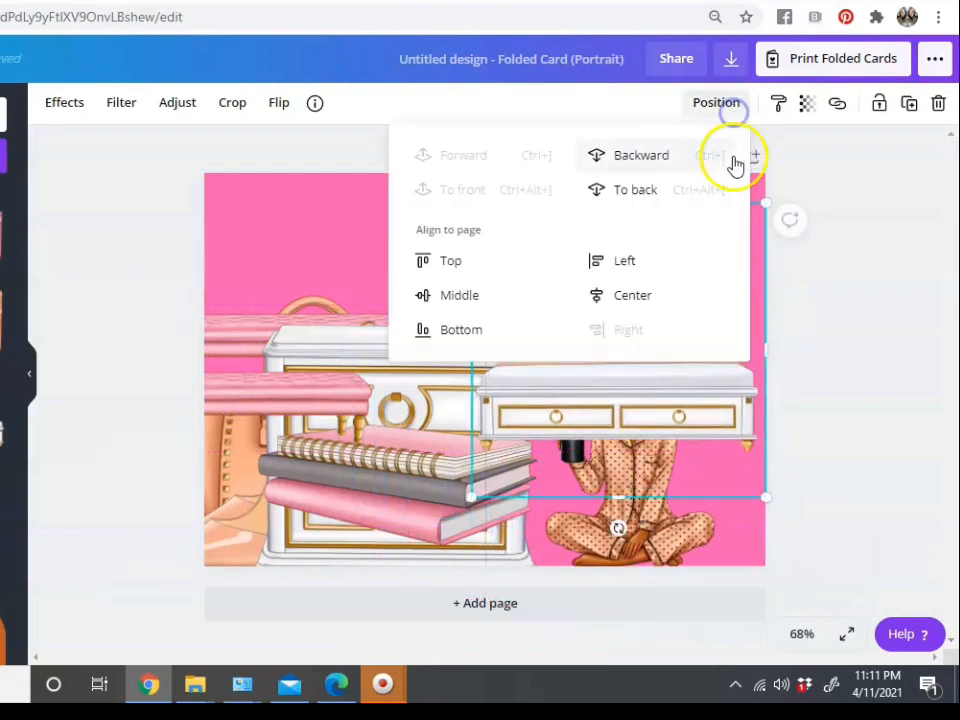
pyautogui.click(673, 189)
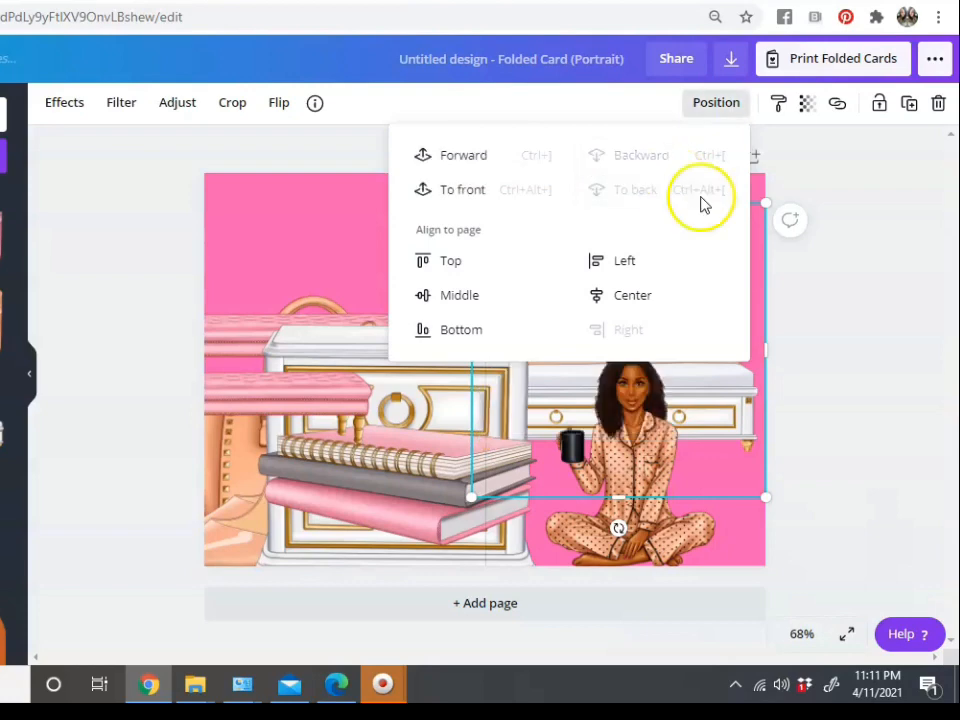
# Shrink the woman and seat her on the right side of the bed
pyautogui.click(688, 407)
pyautogui.moveTo(648, 421); pyautogui.dragTo(633, 377)
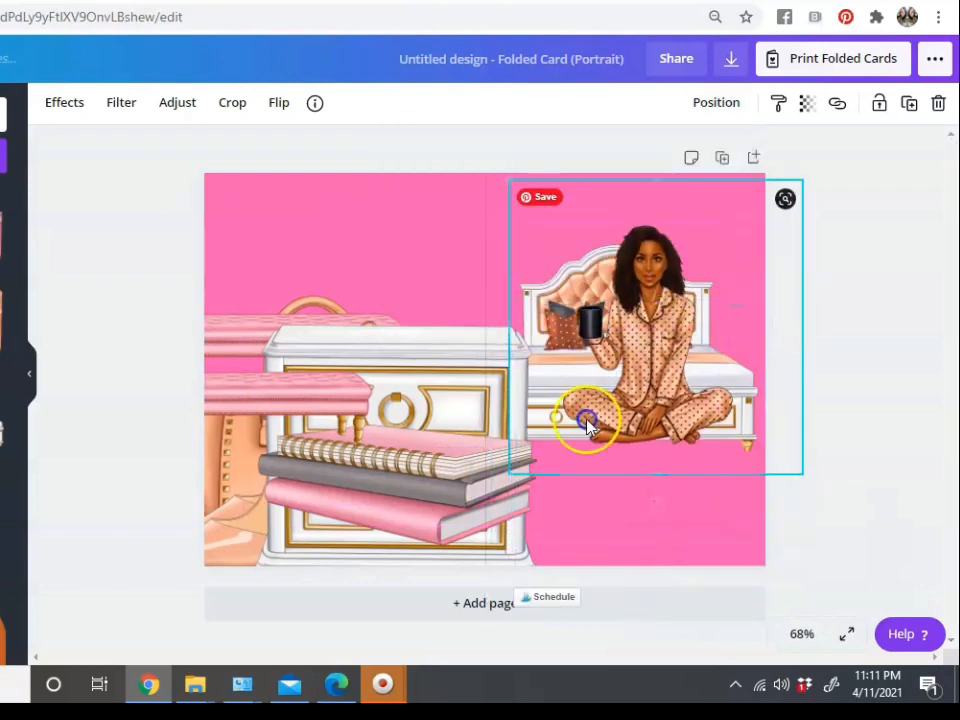
pyautogui.moveTo(523, 465); pyautogui.dragTo(654, 349)
pyautogui.moveTo(710, 298); pyautogui.dragTo(663, 342)
pyautogui.moveTo(755, 237); pyautogui.dragTo(748, 246)
pyautogui.click(857, 212)
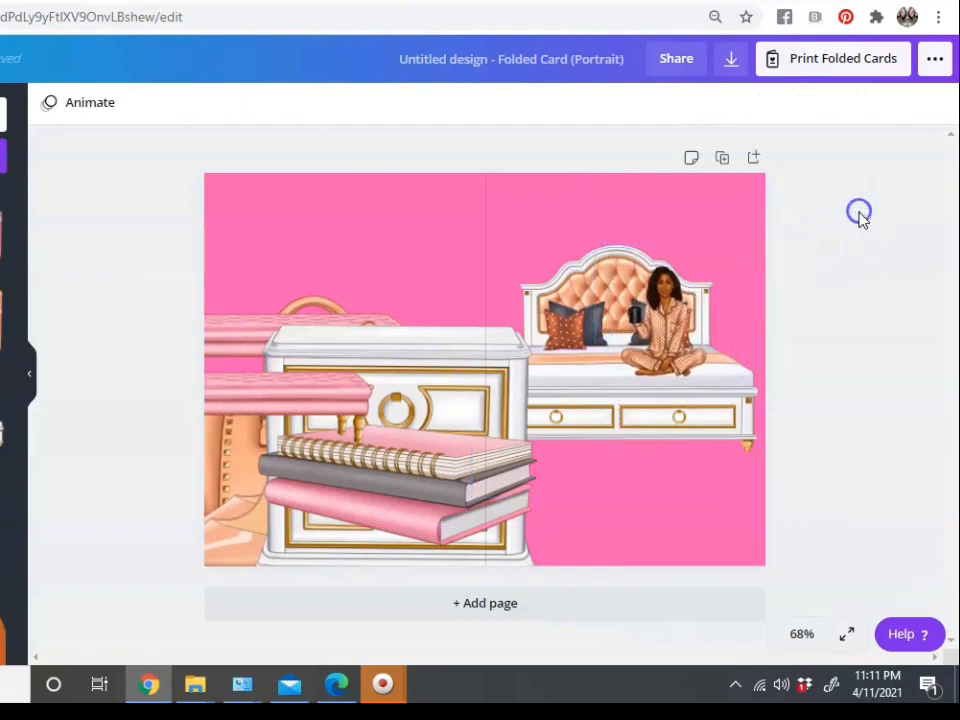
# Shrink the book stack onto the bed and place a pink bench at the foot of the bed
pyautogui.click(493, 392)
pyautogui.moveTo(548, 309); pyautogui.dragTo(703, 581)
pyautogui.moveTo(380, 512); pyautogui.dragTo(330, 378)
pyautogui.click(300, 527)
pyautogui.moveTo(301, 538); pyautogui.dragTo(582, 335)
pyautogui.moveTo(625, 296); pyautogui.dragTo(568, 362)
pyautogui.click(557, 377)
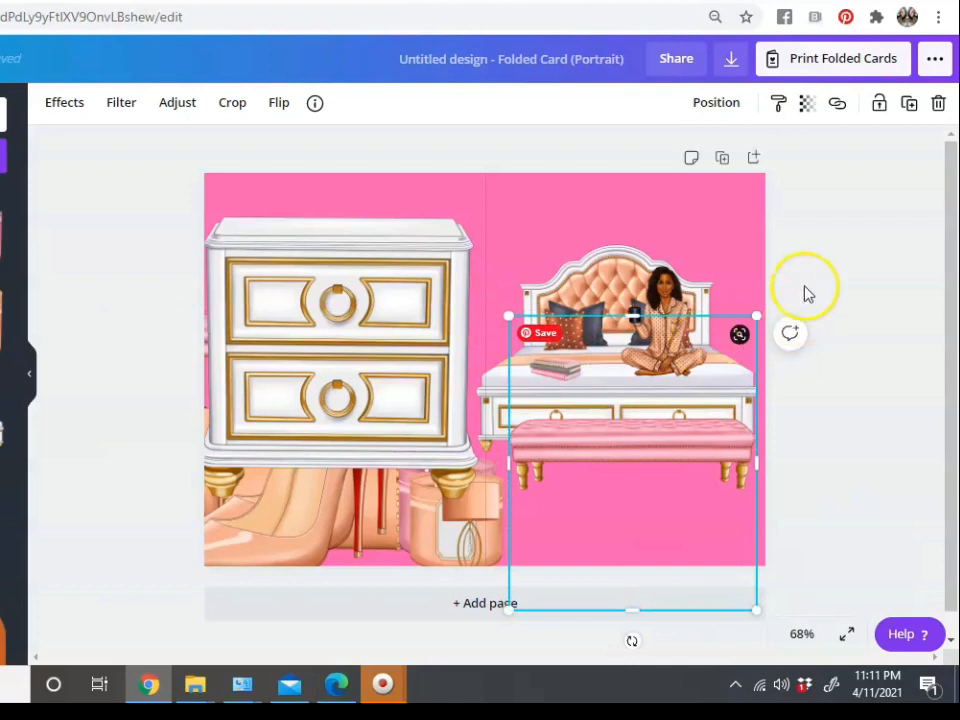
# Move the bench down to the card's lower edge and slide the books closer to the bed's pillows
pyautogui.click(588, 400)
pyautogui.moveTo(576, 431); pyautogui.dragTo(572, 523)
pyautogui.moveTo(565, 383); pyautogui.dragTo(593, 369)
pyautogui.click(748, 410)
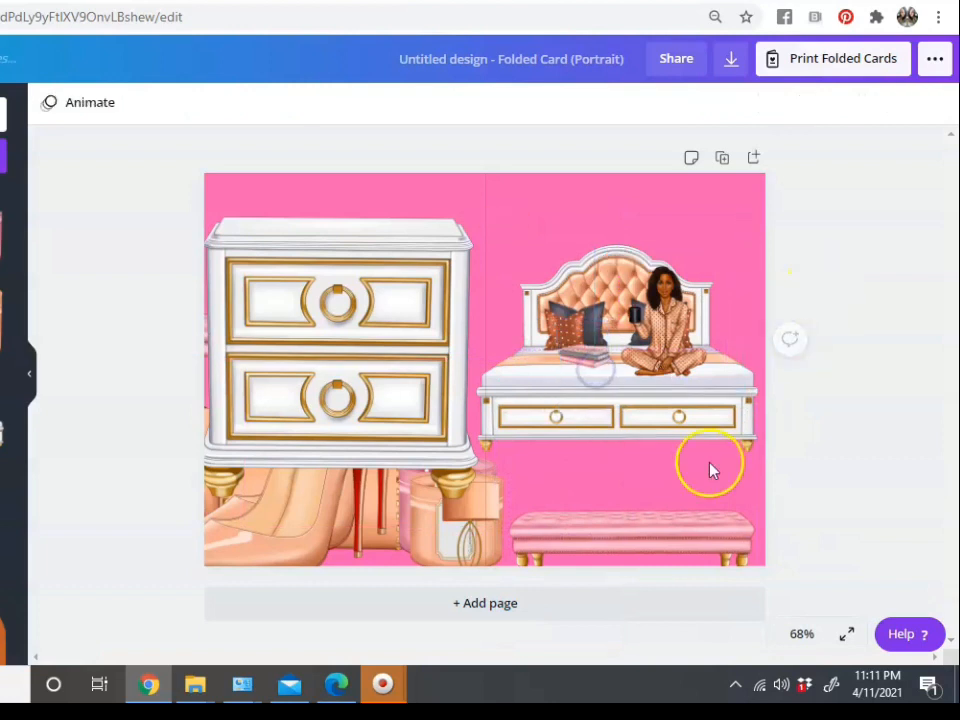
# Return the bench to the foot of the bed and crop the empty space off its frame
pyautogui.moveTo(598, 527); pyautogui.dragTo(631, 432)
pyautogui.moveTo(604, 630); pyautogui.dragTo(588, 497)
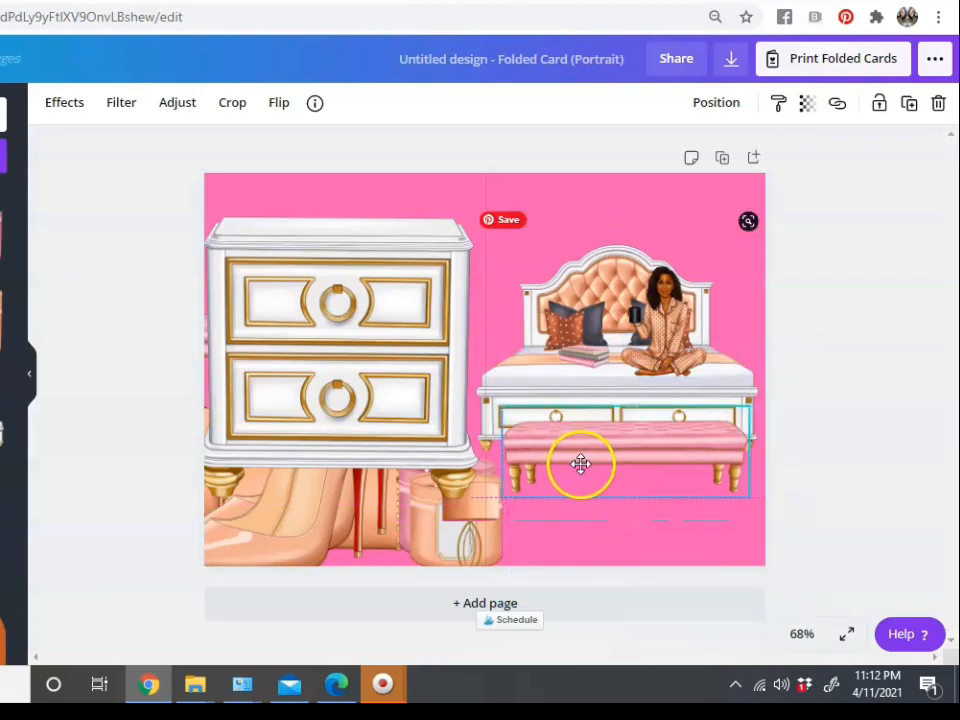
pyautogui.click(791, 354)
# Shrink the white nightstand and position it beside the bed's headboard
pyautogui.click(484, 400)
pyautogui.moveTo(492, 217); pyautogui.dragTo(531, 328)
pyautogui.moveTo(557, 279); pyautogui.dragTo(499, 332)
pyautogui.moveTo(467, 369); pyautogui.dragTo(502, 341)
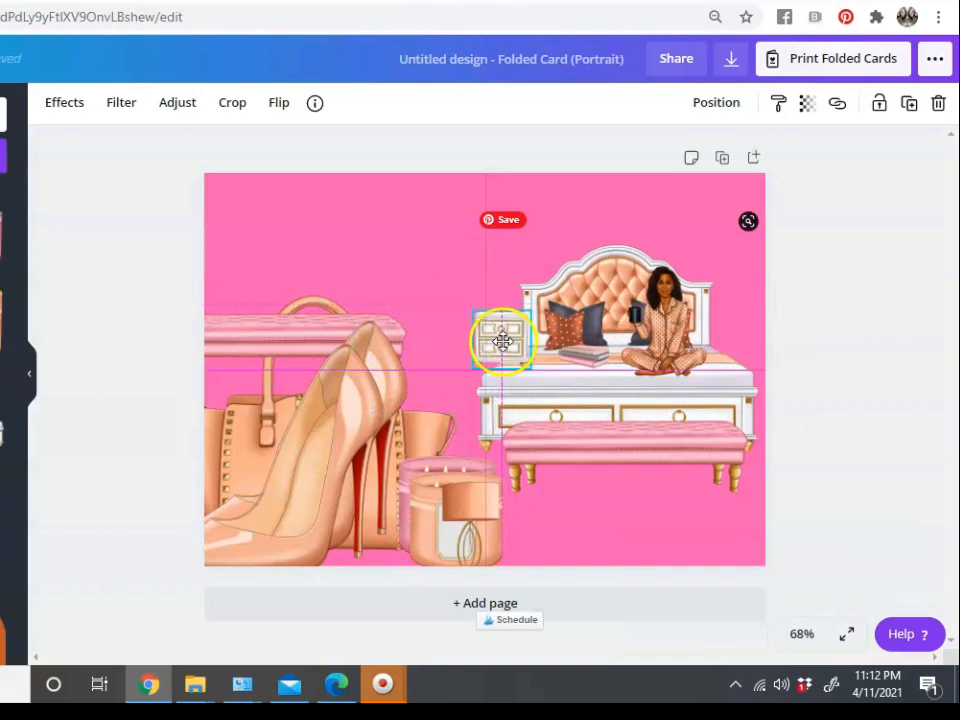
# Shrink the bed and the seated woman, and reposition both so she sits on the mattress above the bench
pyautogui.click(585, 398)
pyautogui.moveTo(476, 493); pyautogui.dragTo(517, 436)
pyautogui.moveTo(570, 388); pyautogui.dragTo(561, 405)
pyautogui.click(672, 318)
pyautogui.moveTo(735, 242); pyautogui.dragTo(713, 271)
pyautogui.moveTo(665, 343)
pyautogui.mouseDown()
pyautogui.moveTo(672, 333)
pyautogui.moveTo(669, 342)
pyautogui.mouseUp()
# Send the nightstand backward behind the bed and position it beside the headboard near the card's fold
pyautogui.moveTo(508, 349); pyautogui.dragTo(529, 340)
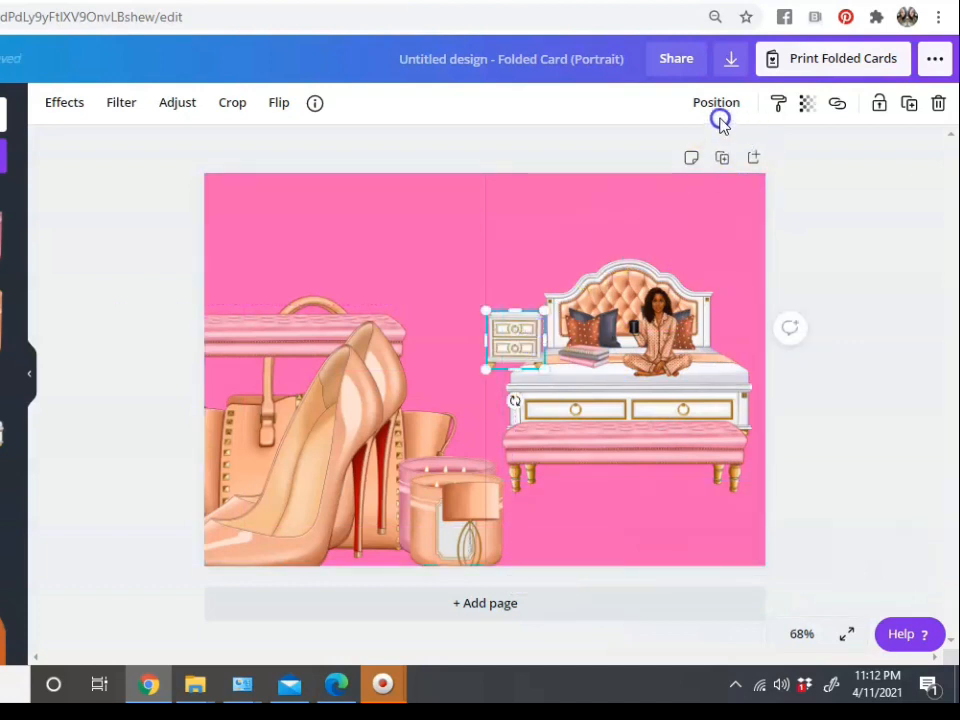
pyautogui.click(717, 108)
pyautogui.click(641, 165)
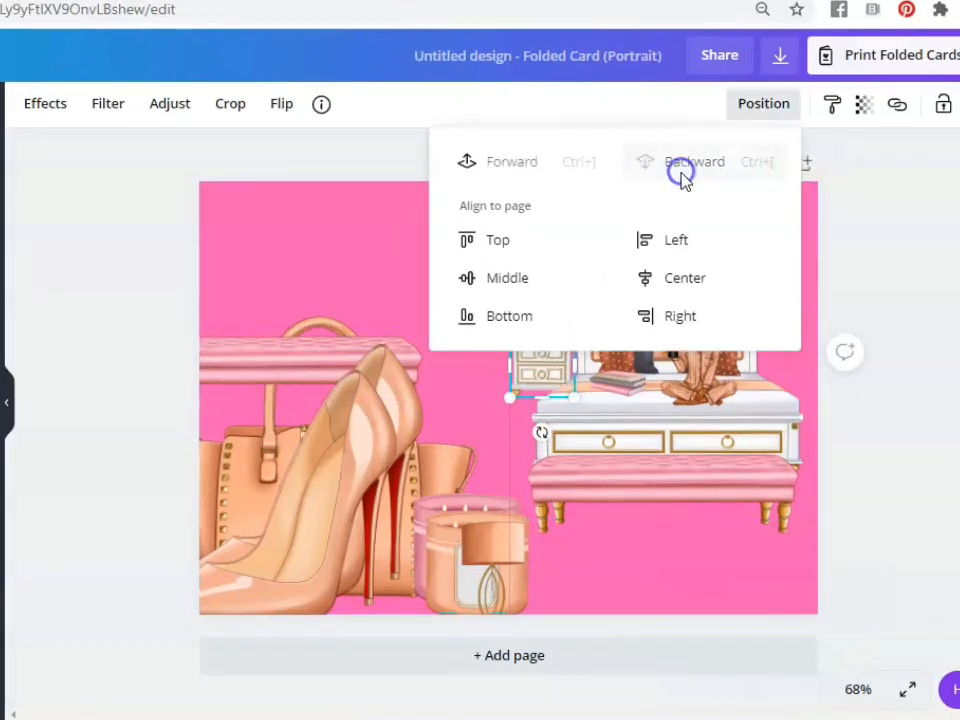
pyautogui.click(936, 192)
pyautogui.moveTo(557, 383); pyautogui.dragTo(528, 363)
pyautogui.click(956, 291)
pyautogui.click(520, 354)
# Nudge the nightstand, shift the bed toward the card's outer edge, and realign the pink bench with the foot of the bed
pyautogui.moveTo(668, 432); pyautogui.dragTo(694, 465)
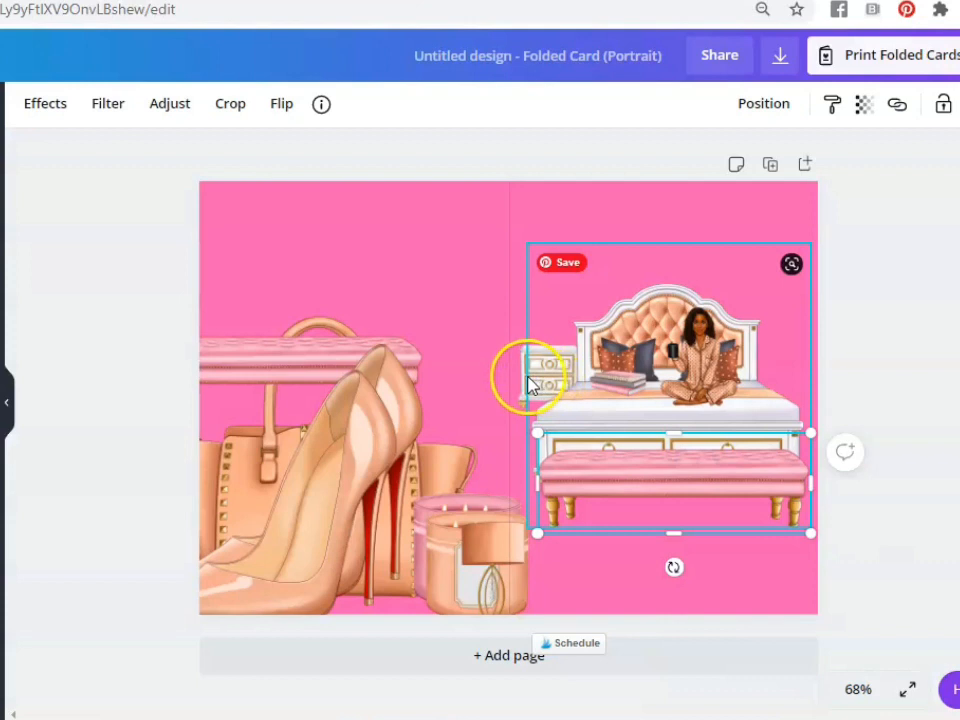
pyautogui.click(531, 385)
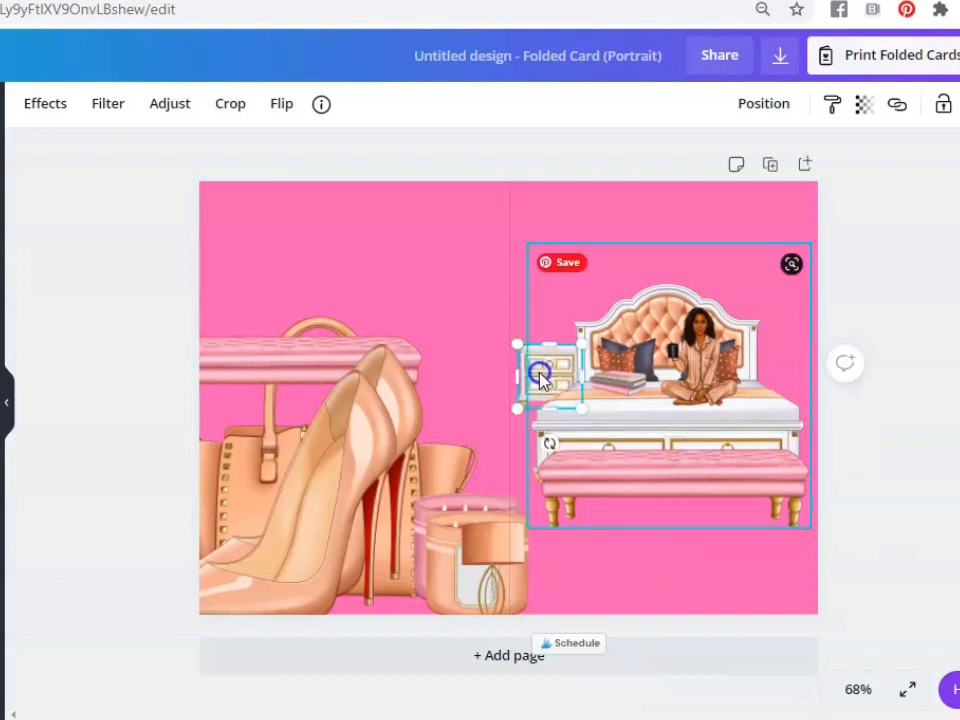
pyautogui.moveTo(527, 372); pyautogui.dragTo(526, 370)
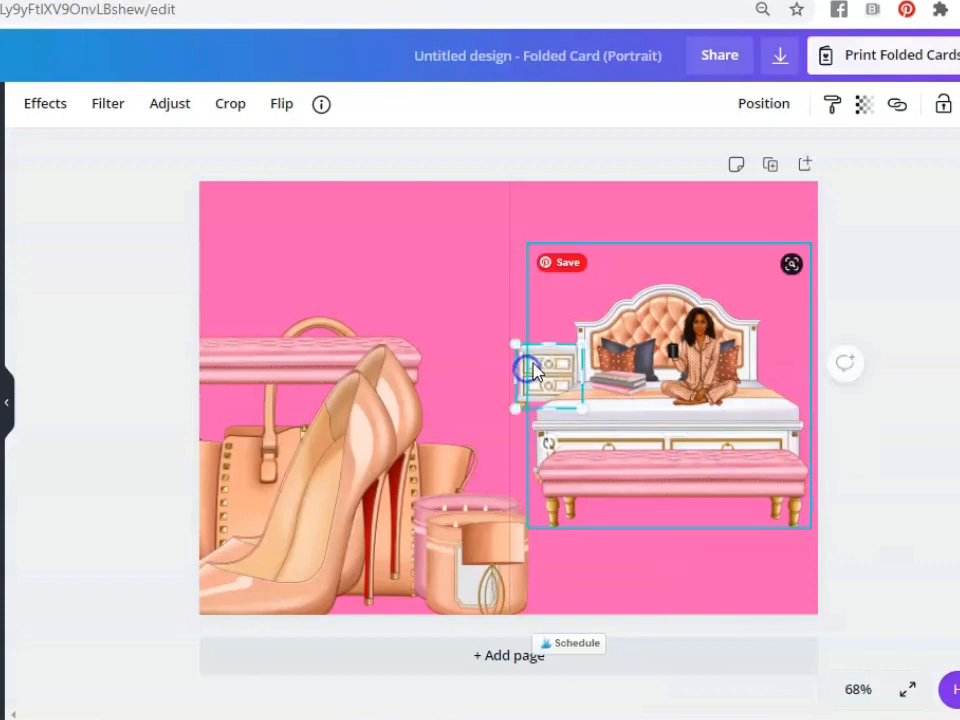
pyautogui.click(943, 292)
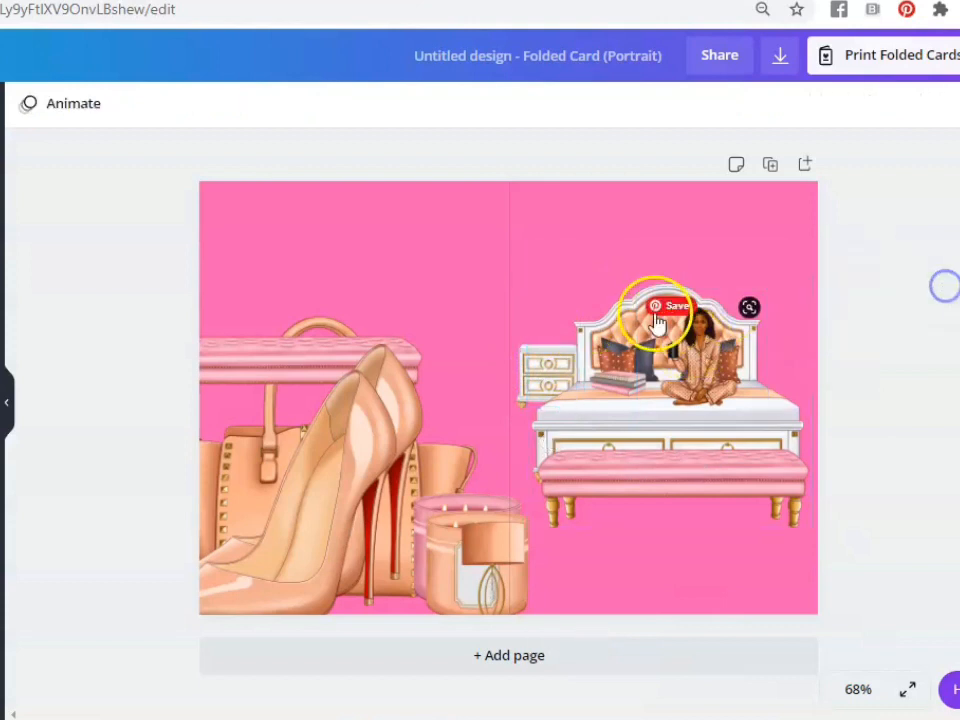
pyautogui.click(610, 305)
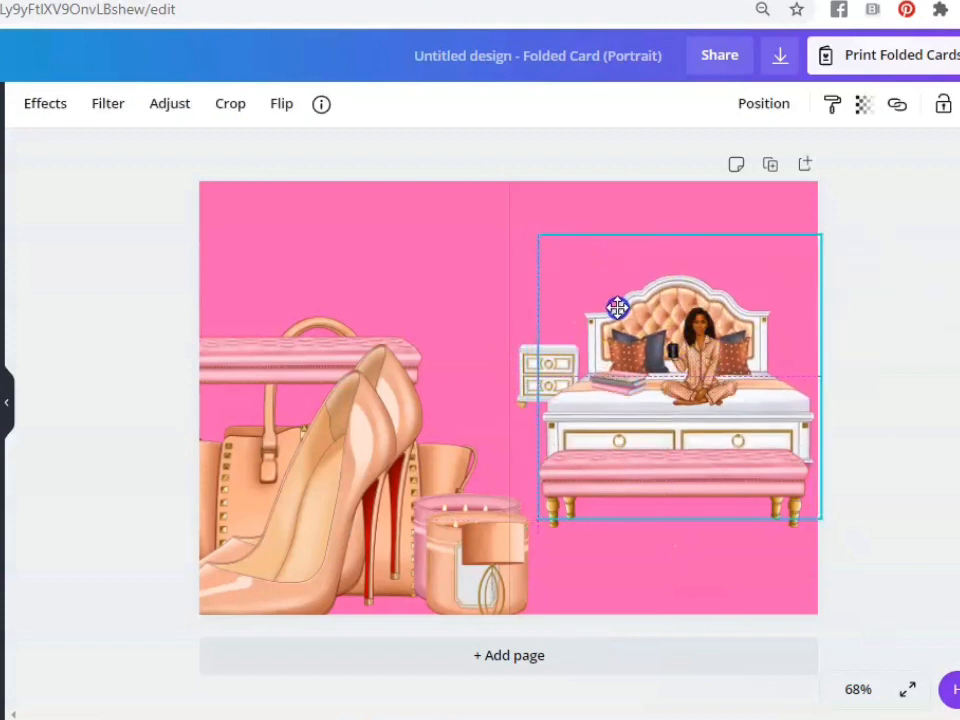
pyautogui.moveTo(600, 456); pyautogui.dragTo(614, 470)
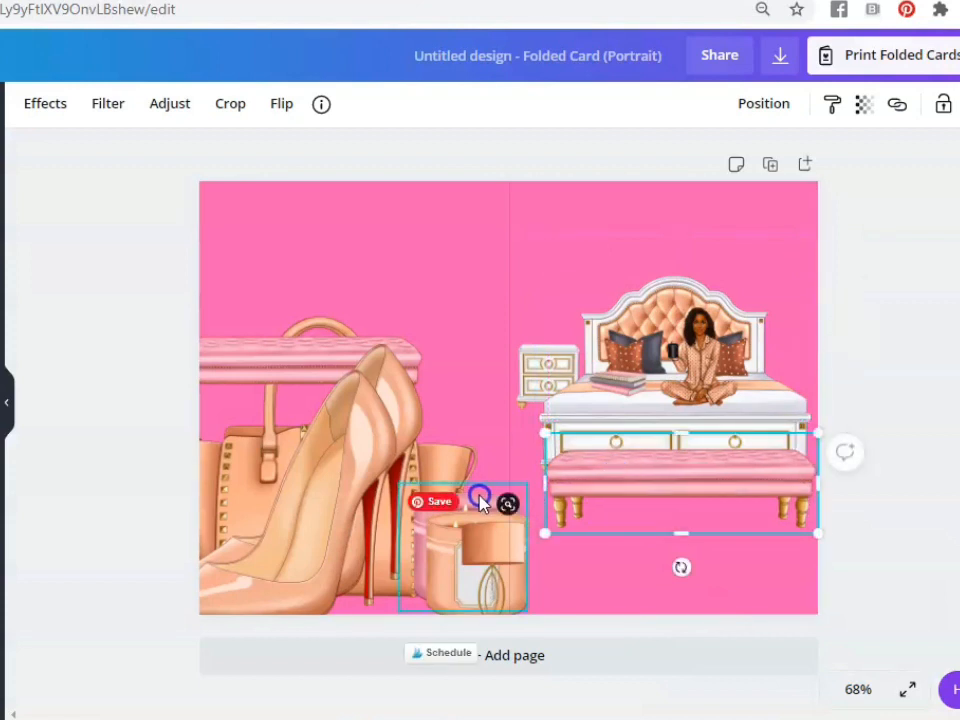
# Shrink one of the two high heels beside the handbag and move the other toward the nightstand
pyautogui.click(371, 483)
pyautogui.moveTo(415, 331); pyautogui.dragTo(347, 457)
pyautogui.moveTo(313, 373); pyautogui.dragTo(448, 380)
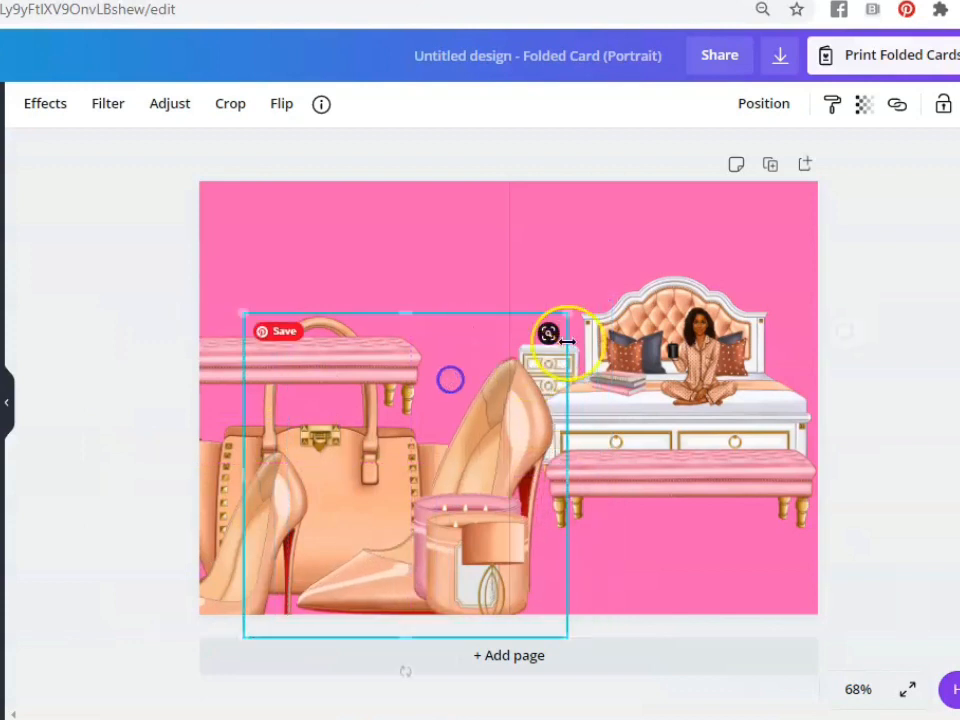
# Delete the spare pink bench overlapping the handbag
pyautogui.click(221, 372)
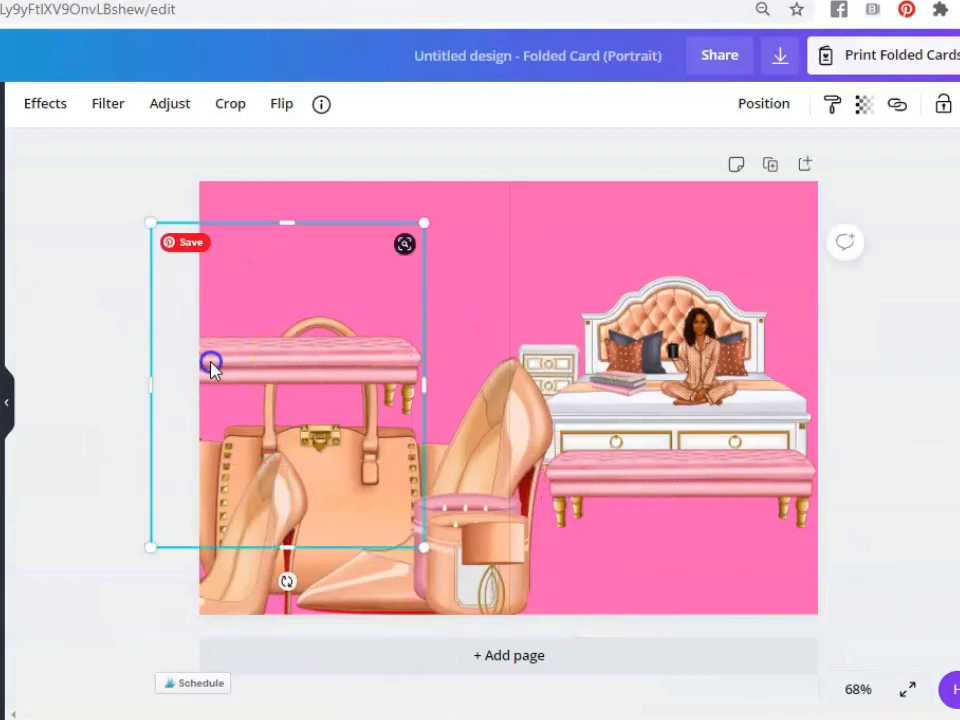
pyautogui.press('Delete')
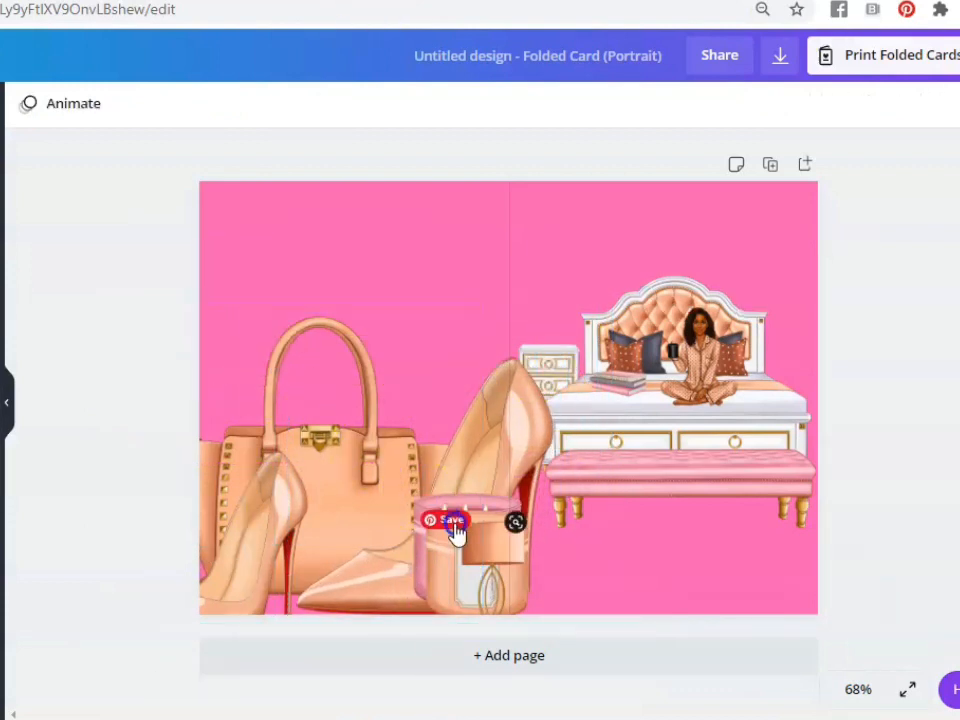
pyautogui.click(433, 553)
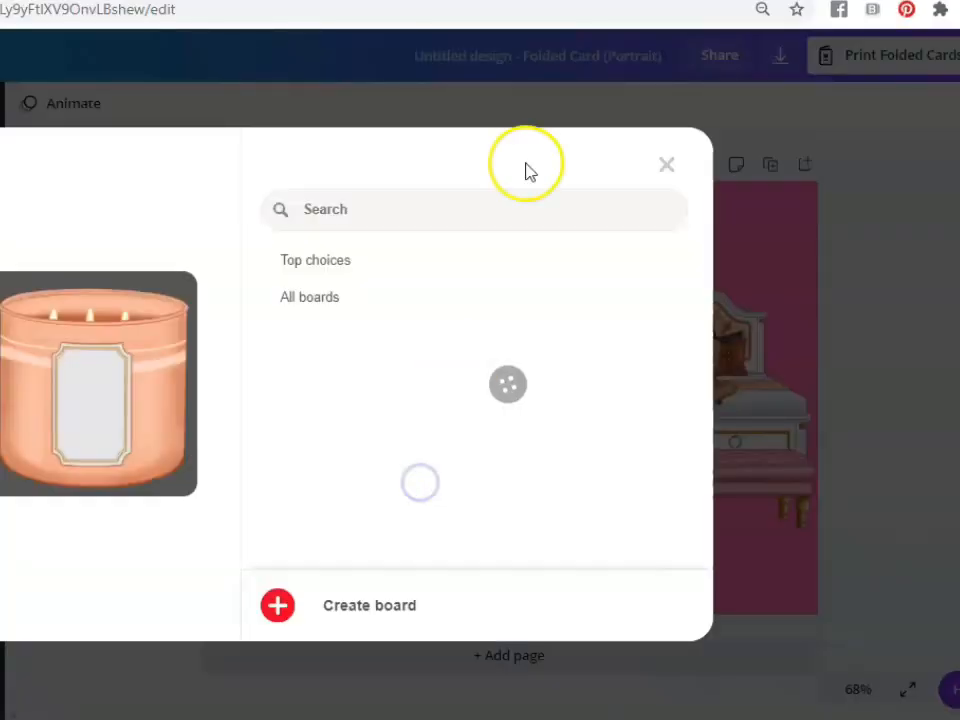
pyautogui.click(667, 168)
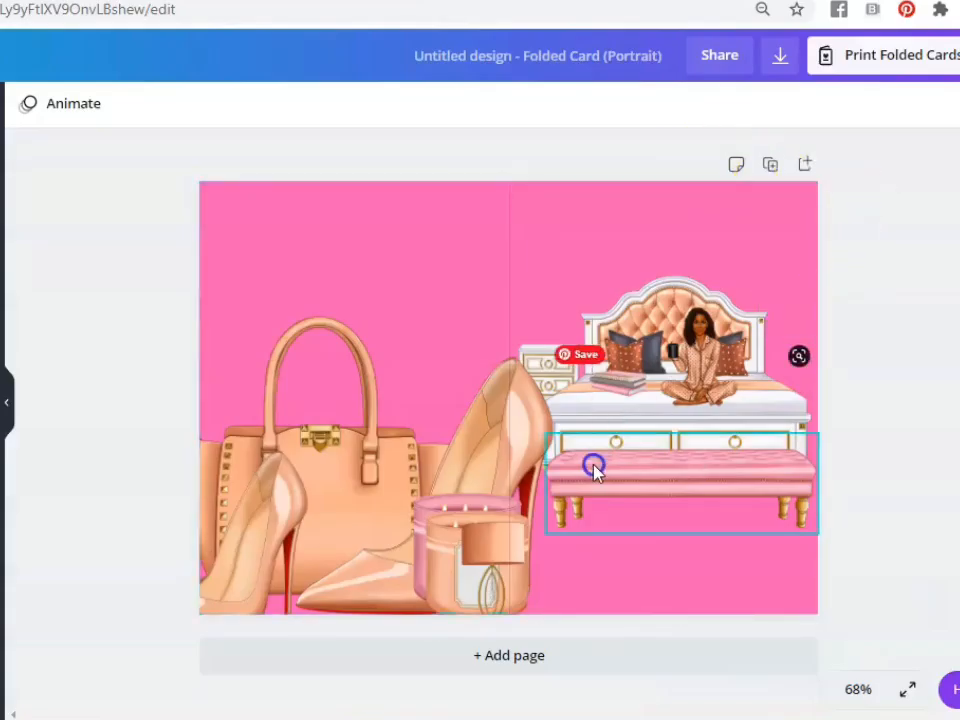
# Shrink the peach table lamp and place it on top of the nightstand
pyautogui.moveTo(461, 568); pyautogui.dragTo(414, 350)
pyautogui.moveTo(490, 322); pyautogui.dragTo(450, 366)
pyautogui.moveTo(420, 410); pyautogui.dragTo(549, 333)
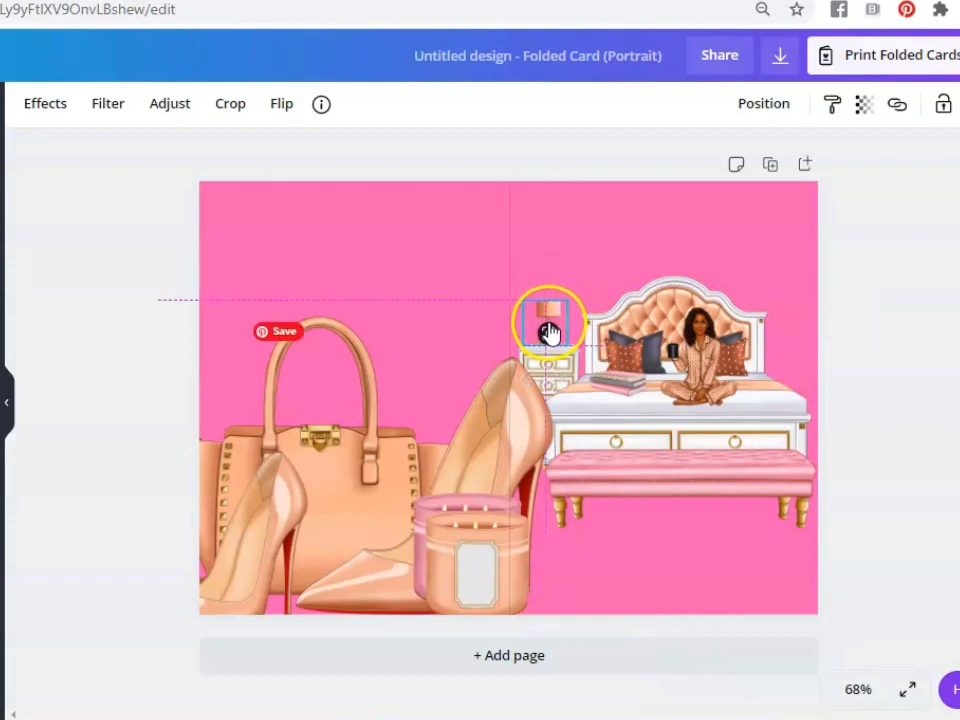
# Send the table lamp to the back of the layer order
pyautogui.click(418, 328)
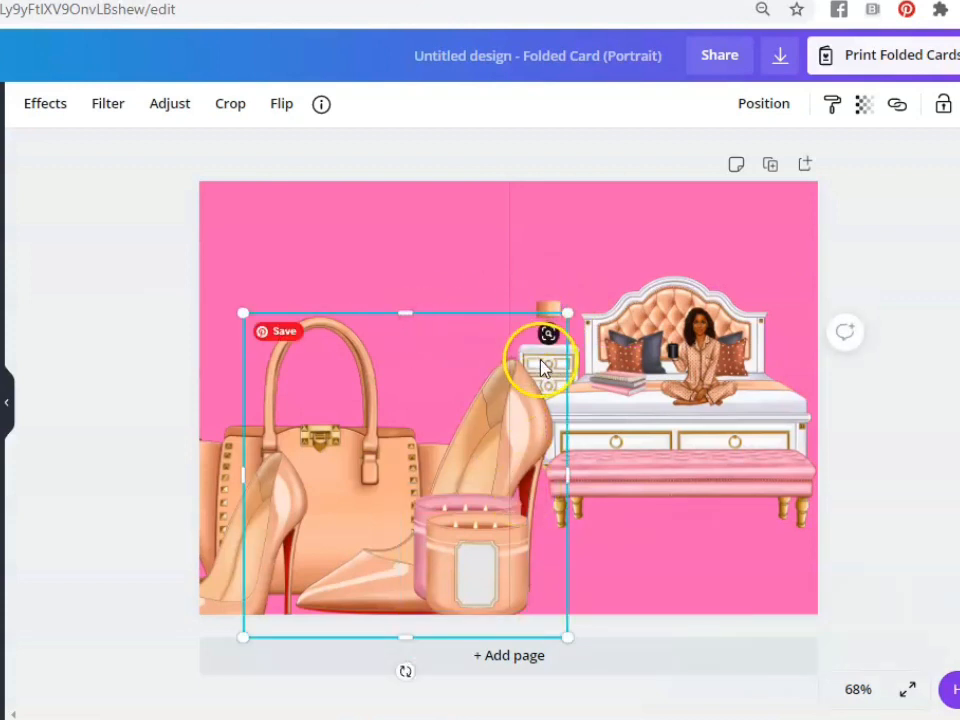
pyautogui.click(555, 310)
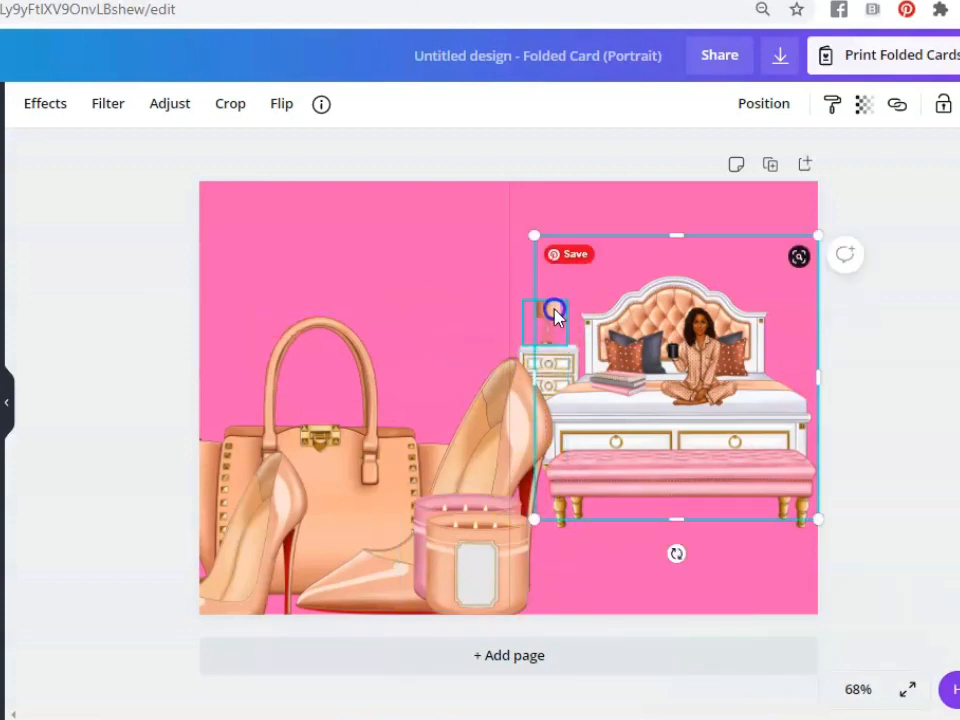
pyautogui.click(762, 103)
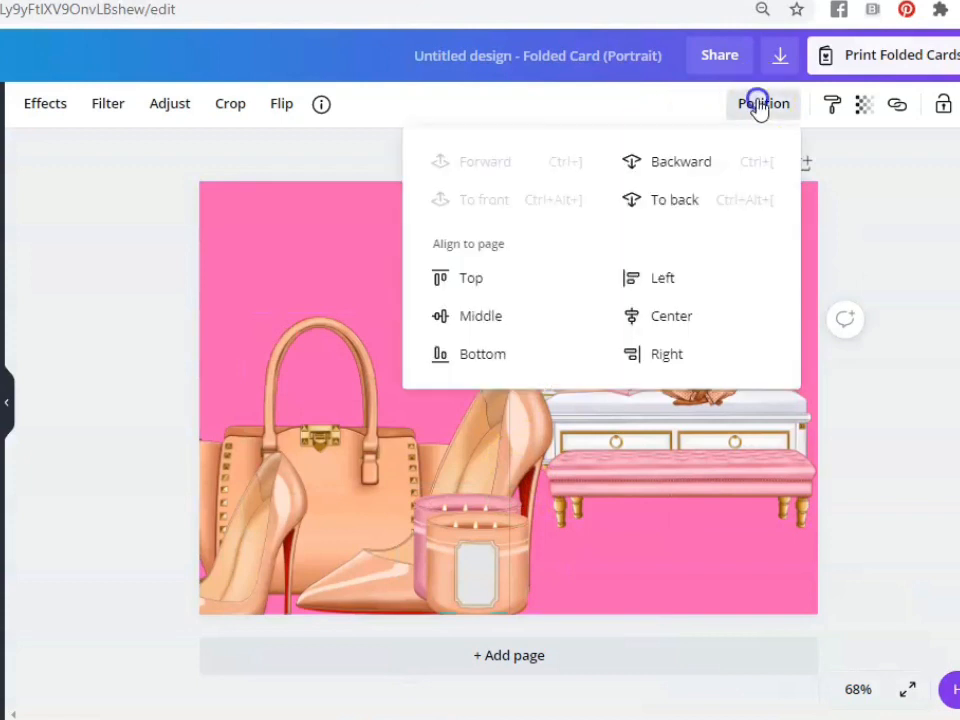
pyautogui.click(672, 199)
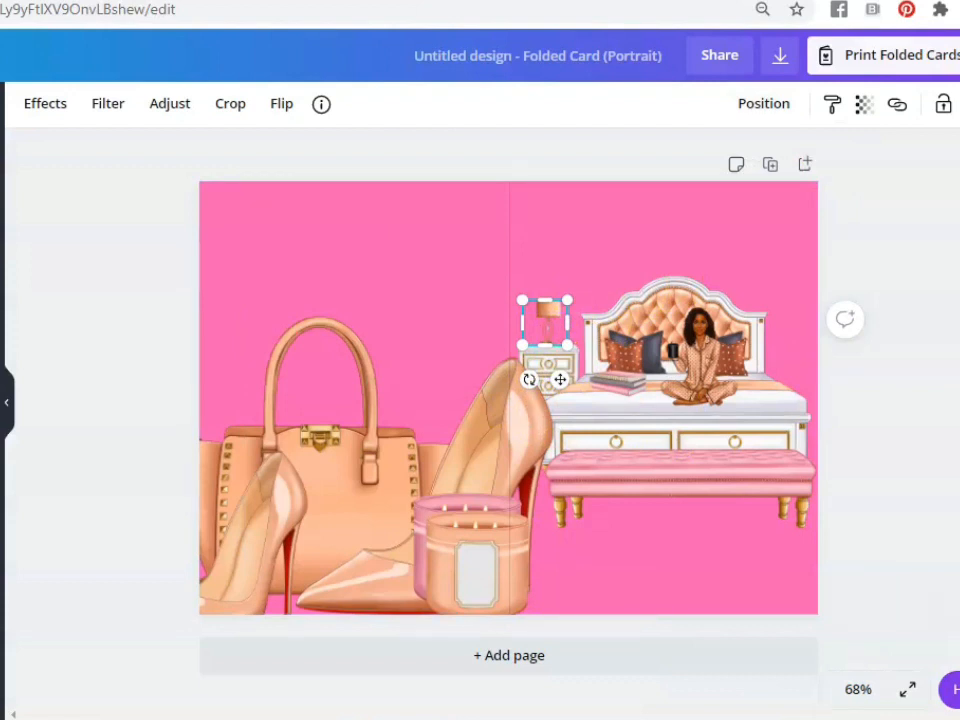
pyautogui.click(927, 362)
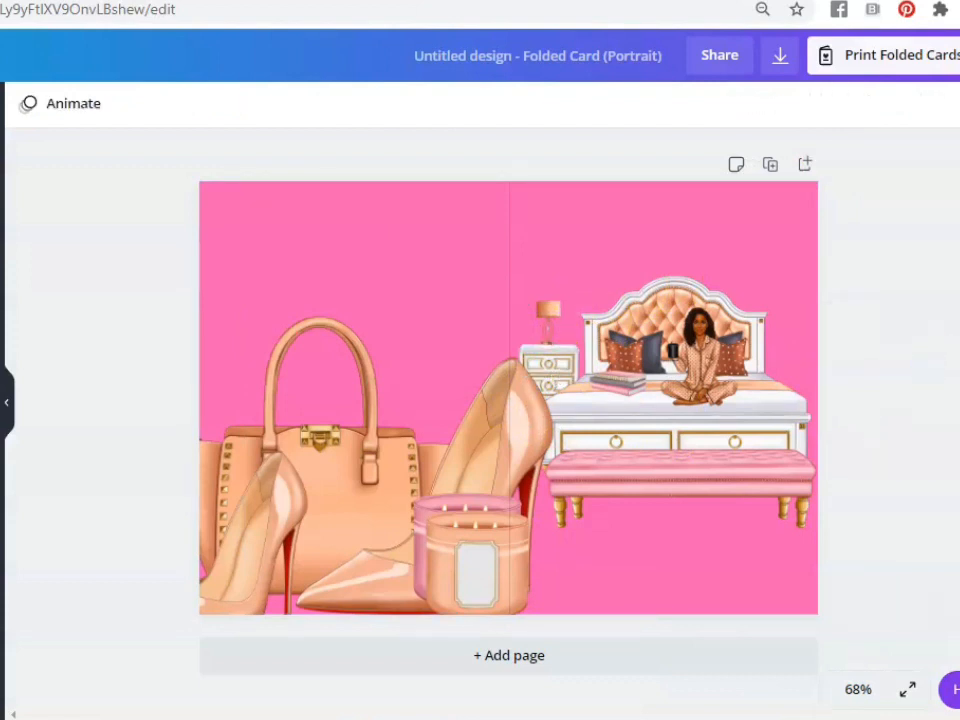
pyautogui.click(845, 390)
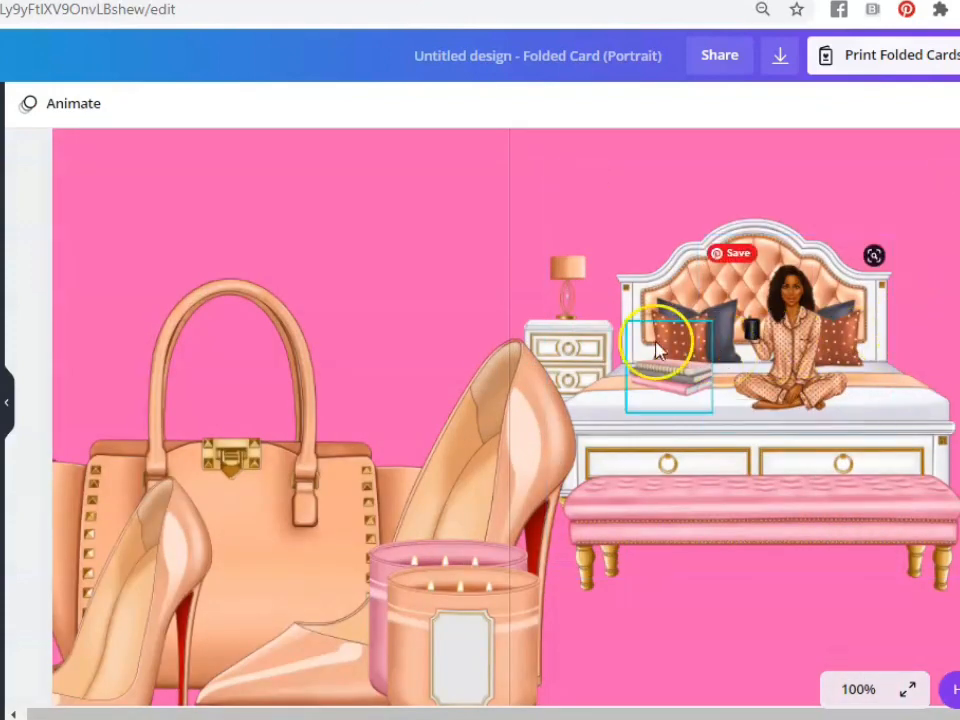
# Nudge the lamp and place a shrunken peach candle beside it near the nightstand's outer edge
pyautogui.moveTo(575, 294); pyautogui.dragTo(571, 266)
pyautogui.moveTo(441, 594); pyautogui.dragTo(570, 310)
pyautogui.moveTo(676, 297); pyautogui.dragTo(555, 308)
pyautogui.moveTo(569, 286); pyautogui.dragTo(539, 316)
pyautogui.click(515, 314)
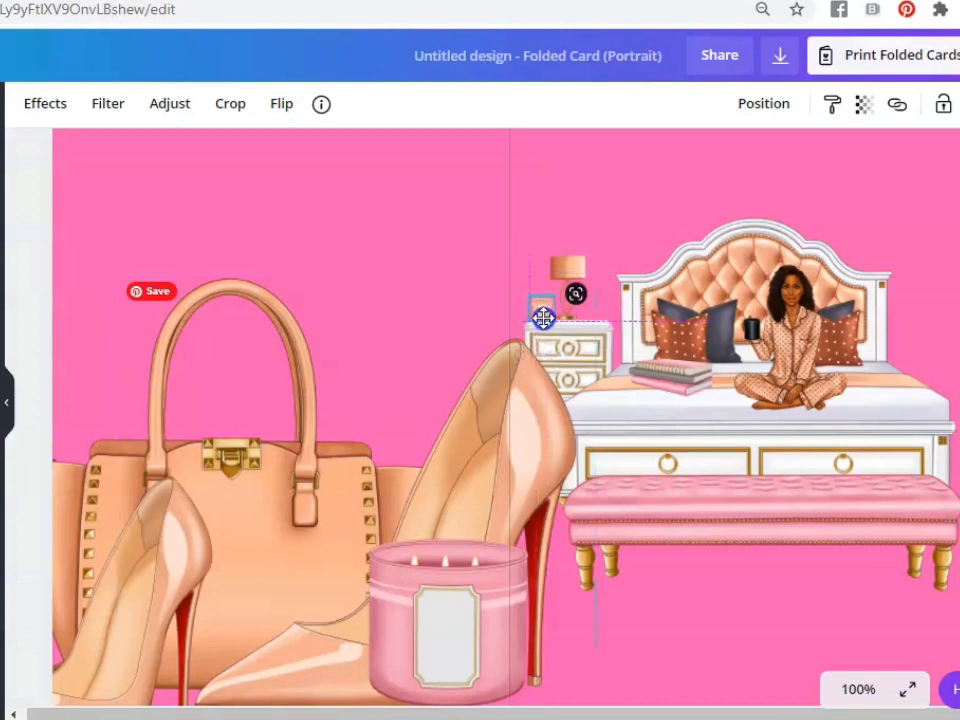
# Shrink the pink candle and place it on the nightstand between the lamp and the bed
pyautogui.click(478, 583)
pyautogui.moveTo(534, 523); pyautogui.dragTo(589, 320)
pyautogui.click(641, 233)
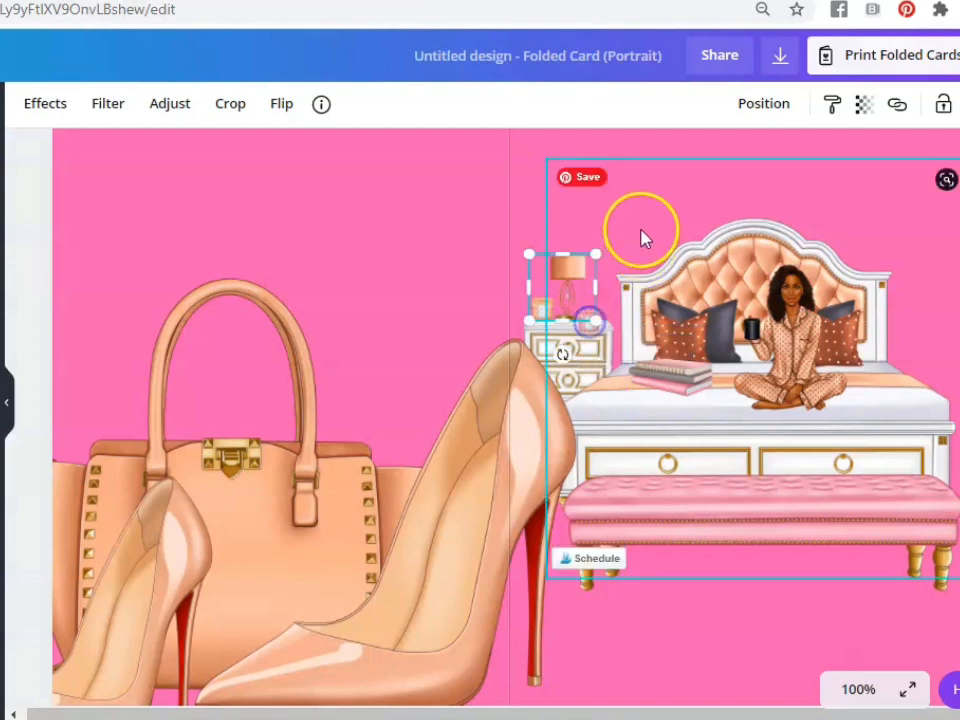
pyautogui.click(592, 323)
pyautogui.click(579, 312)
# Move the large high heel back over the handbag and lock the bed in place
pyautogui.moveTo(505, 405); pyautogui.dragTo(335, 423)
pyautogui.click(585, 310)
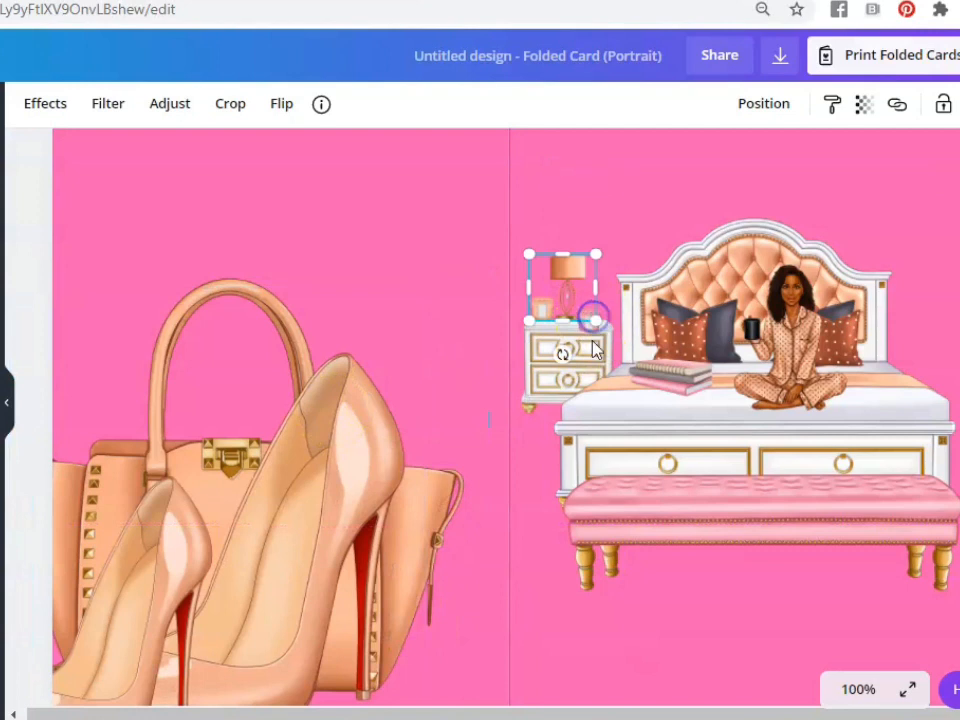
pyautogui.click(613, 364)
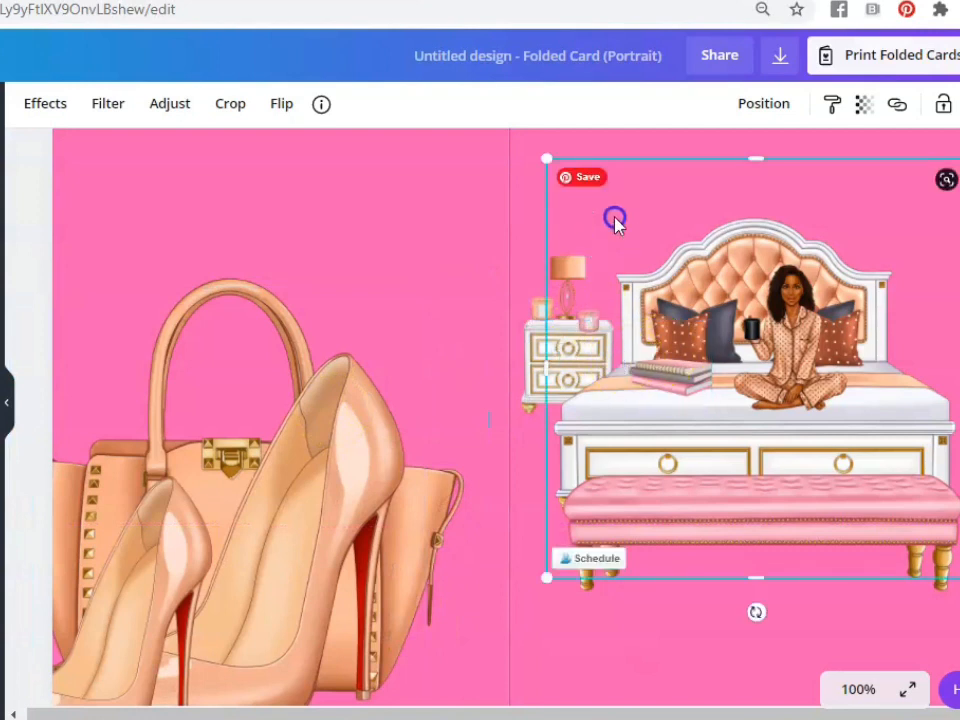
pyautogui.click(946, 107)
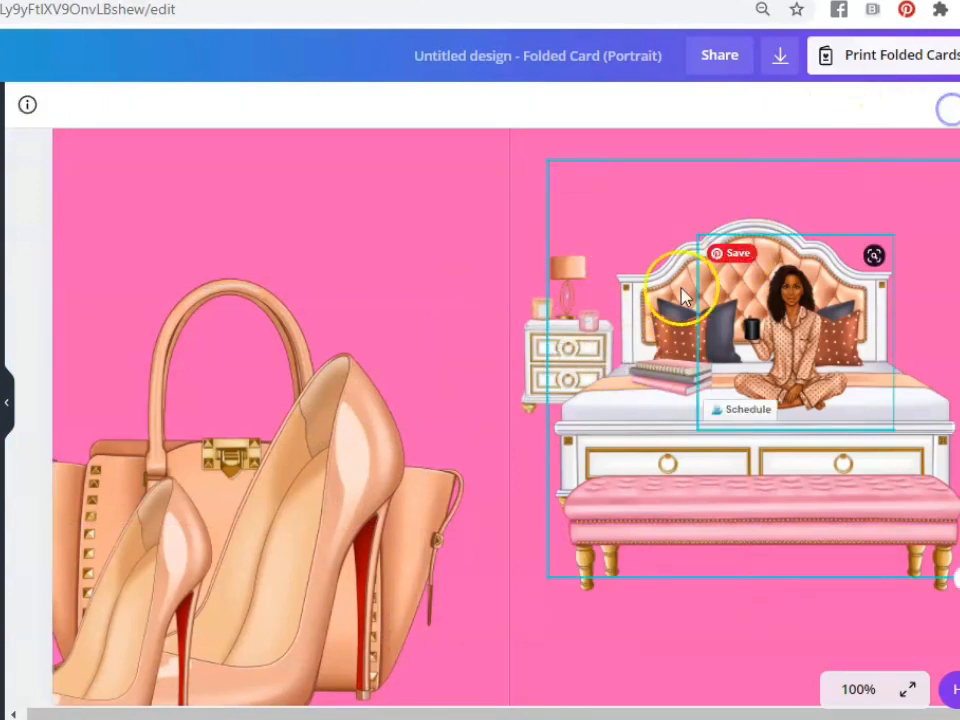
# Adjust the pink candle and the lamp, enlarge the nightstand slightly, and shift it down beside the bed
pyautogui.moveTo(594, 333); pyautogui.dragTo(596, 316)
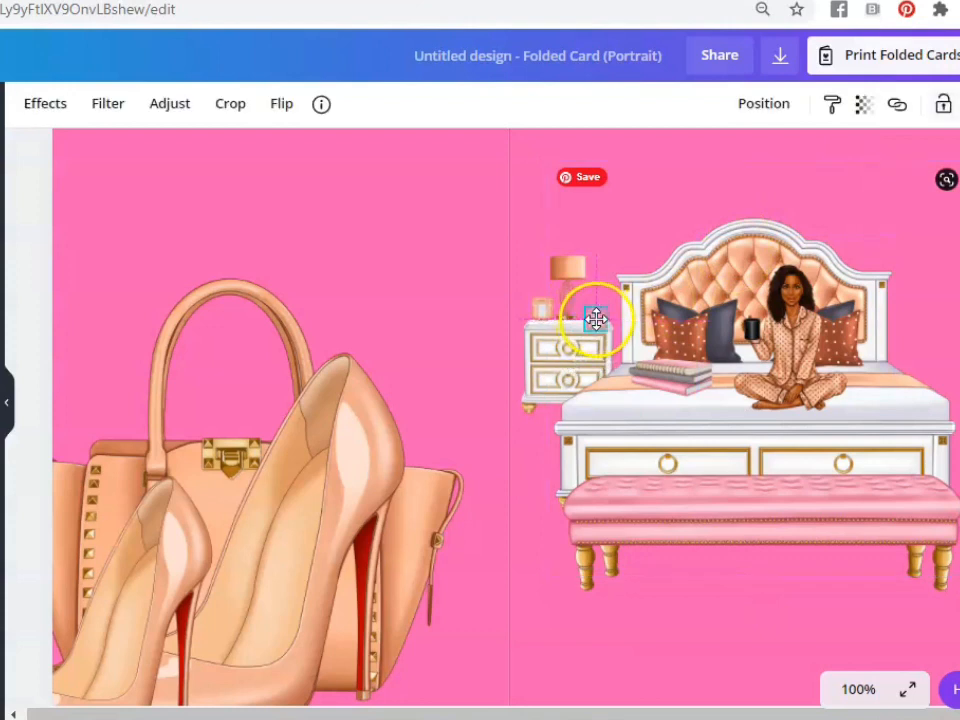
pyautogui.click(624, 218)
pyautogui.moveTo(596, 303); pyautogui.dragTo(567, 317)
pyautogui.click(590, 358)
pyautogui.moveTo(617, 318); pyautogui.dragTo(627, 309)
pyautogui.moveTo(590, 355); pyautogui.dragTo(588, 367)
# Arrange the peach and pink candles on either side of the lamp on the enlarged nightstand's top
pyautogui.click(579, 289)
pyautogui.click(632, 214)
pyautogui.click(544, 308)
pyautogui.moveTo(556, 295); pyautogui.dragTo(541, 318)
pyautogui.click(541, 330)
pyautogui.click(590, 317)
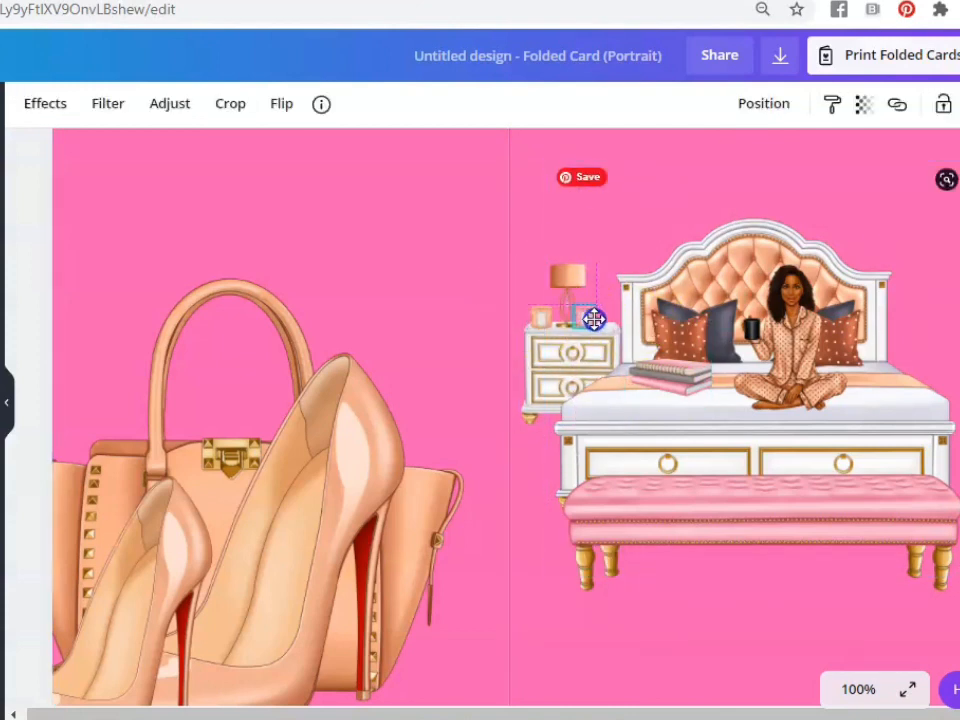
# Shrink the stack of books on the bed
pyautogui.click(627, 176)
pyautogui.click(671, 376)
pyautogui.moveTo(629, 322); pyautogui.dragTo(653, 348)
pyautogui.click(706, 393)
pyautogui.click(645, 405)
# Lock the peach candle, lamp, pink candle and nightstand in place
pyautogui.click(542, 316)
pyautogui.click(940, 105)
pyautogui.click(572, 302)
pyautogui.click(937, 102)
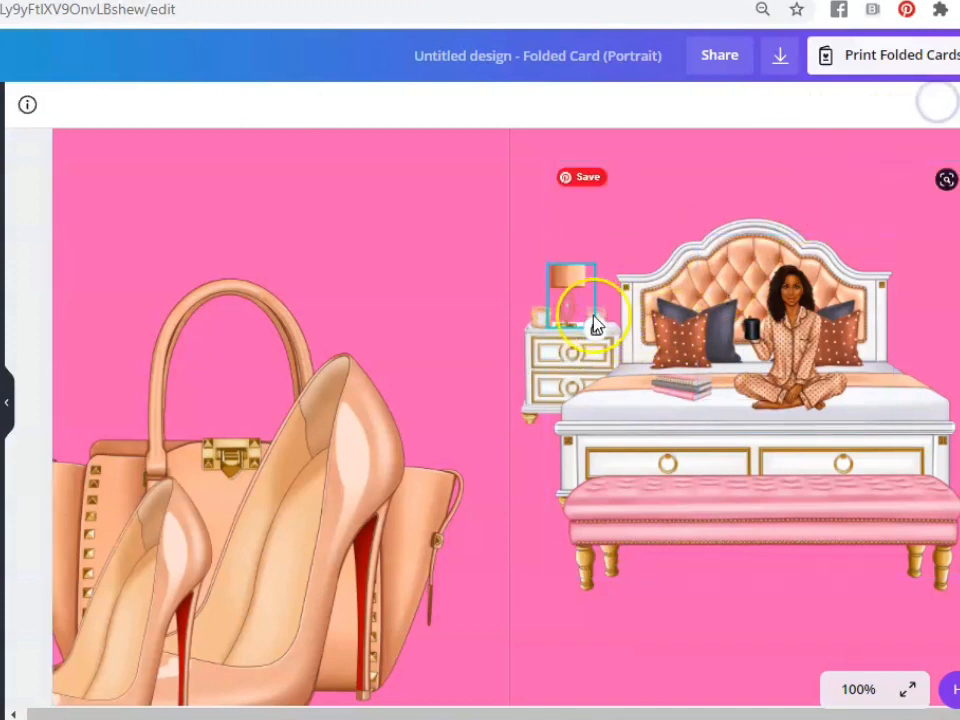
pyautogui.click(604, 306)
pyautogui.click(849, 168)
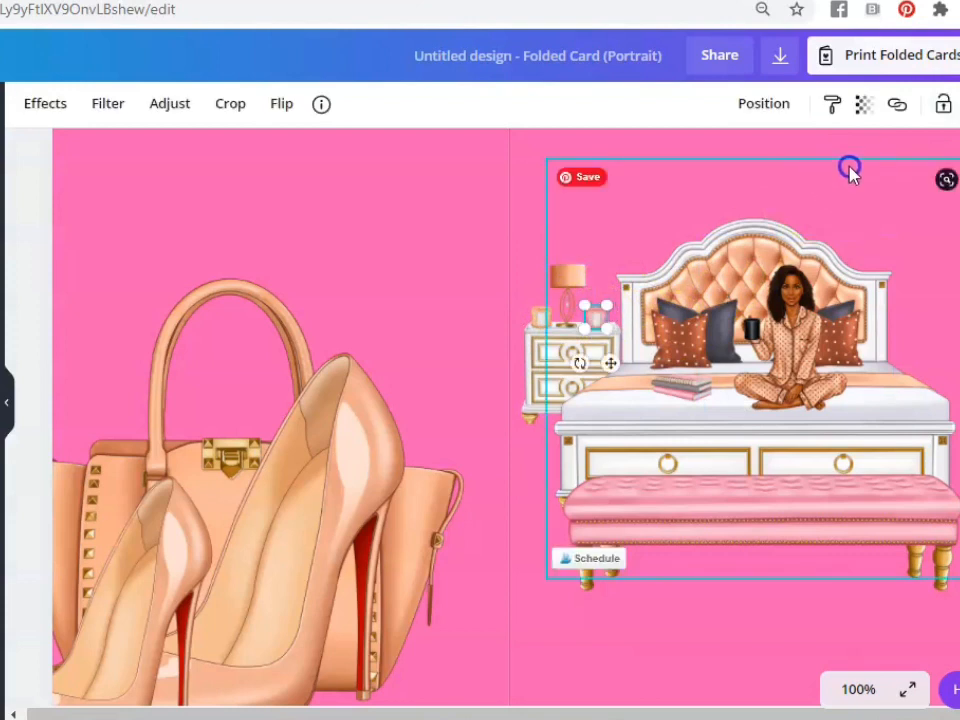
pyautogui.click(938, 106)
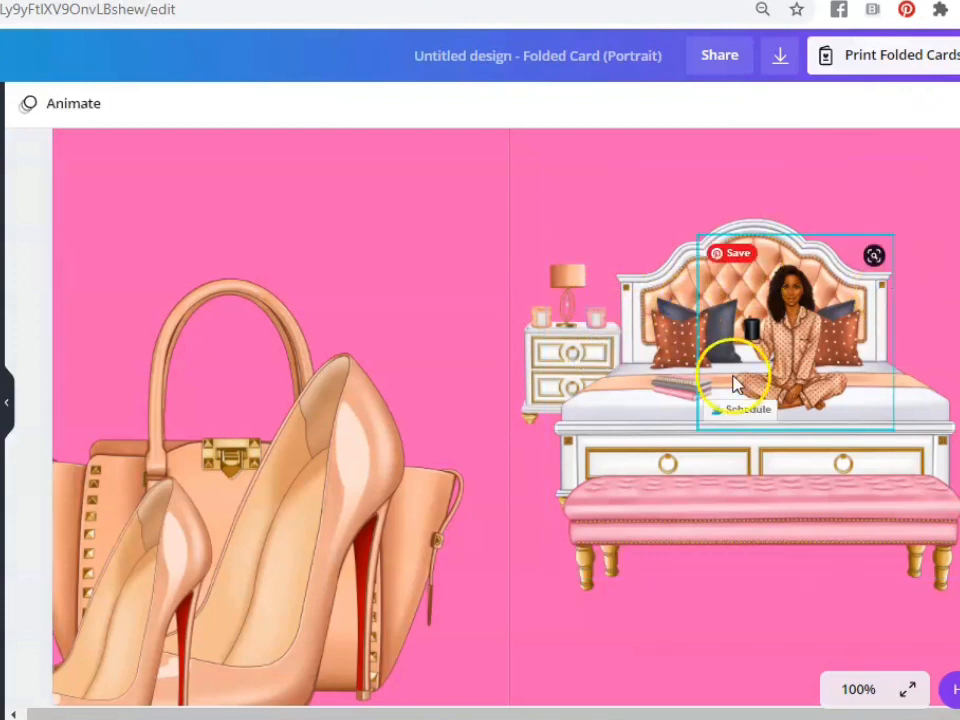
pyautogui.click(546, 375)
pyautogui.click(938, 104)
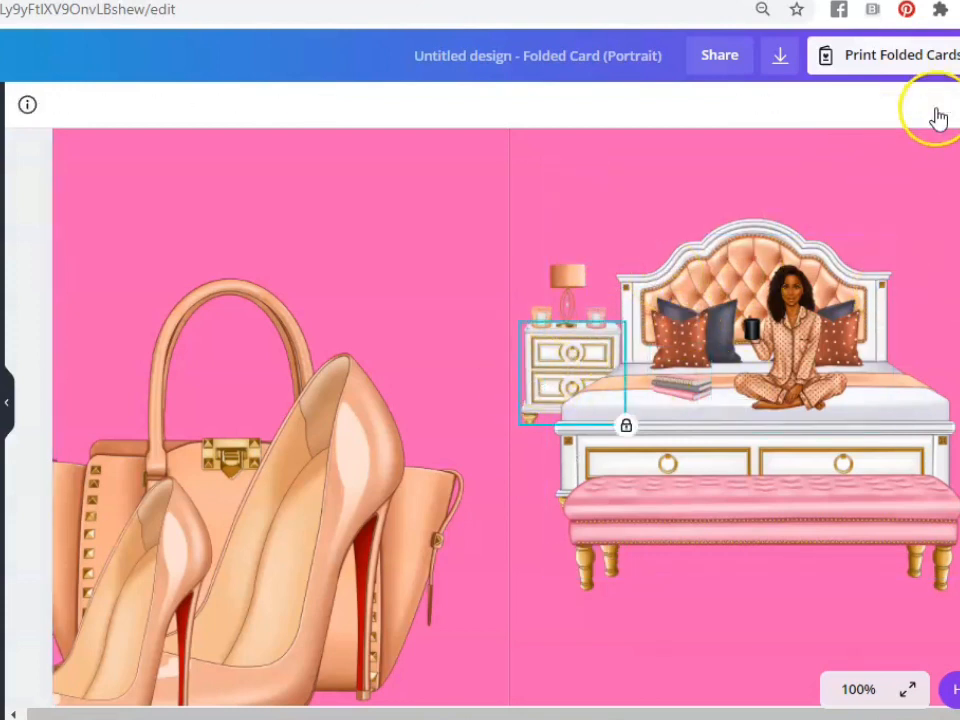
# Nudge the book stack closer to the seated woman and lock it in place
pyautogui.click(694, 384)
pyautogui.moveTo(697, 388); pyautogui.dragTo(703, 382)
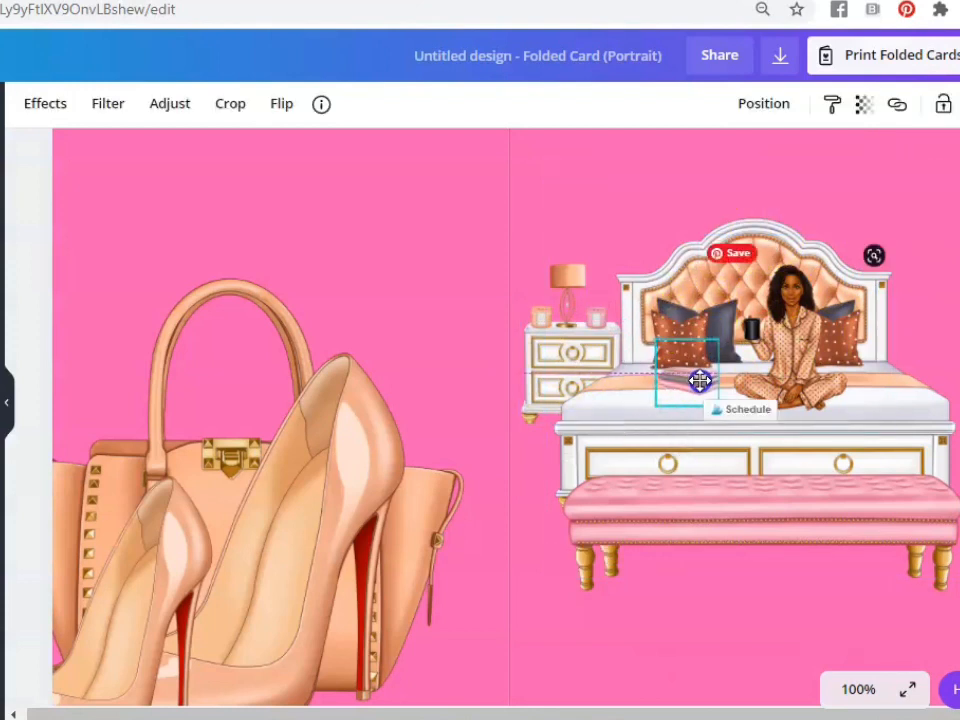
pyautogui.click(940, 106)
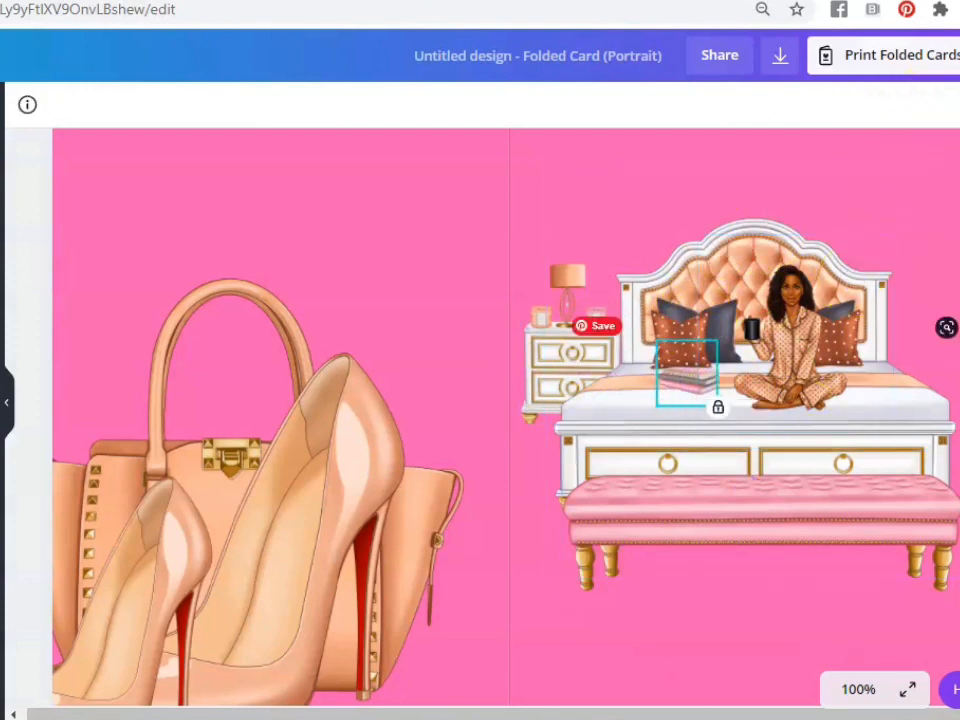
# Center the pink bench along the foot of the bed, and lock the bench and the seated woman in place
pyautogui.moveTo(615, 510); pyautogui.dragTo(604, 506)
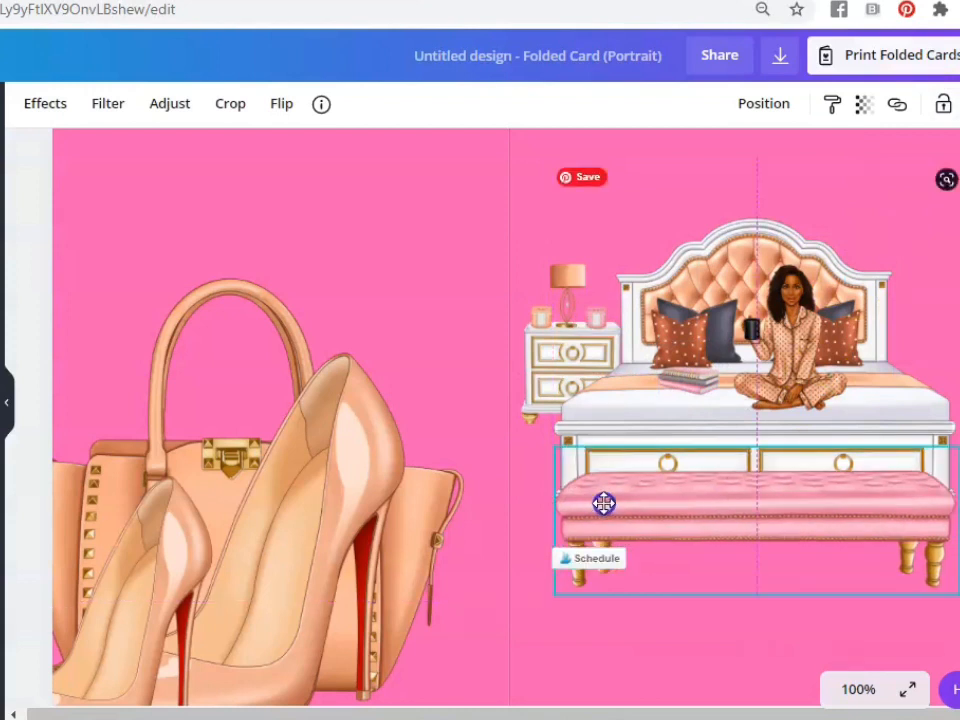
pyautogui.click(938, 104)
pyautogui.click(810, 322)
pyautogui.click(943, 110)
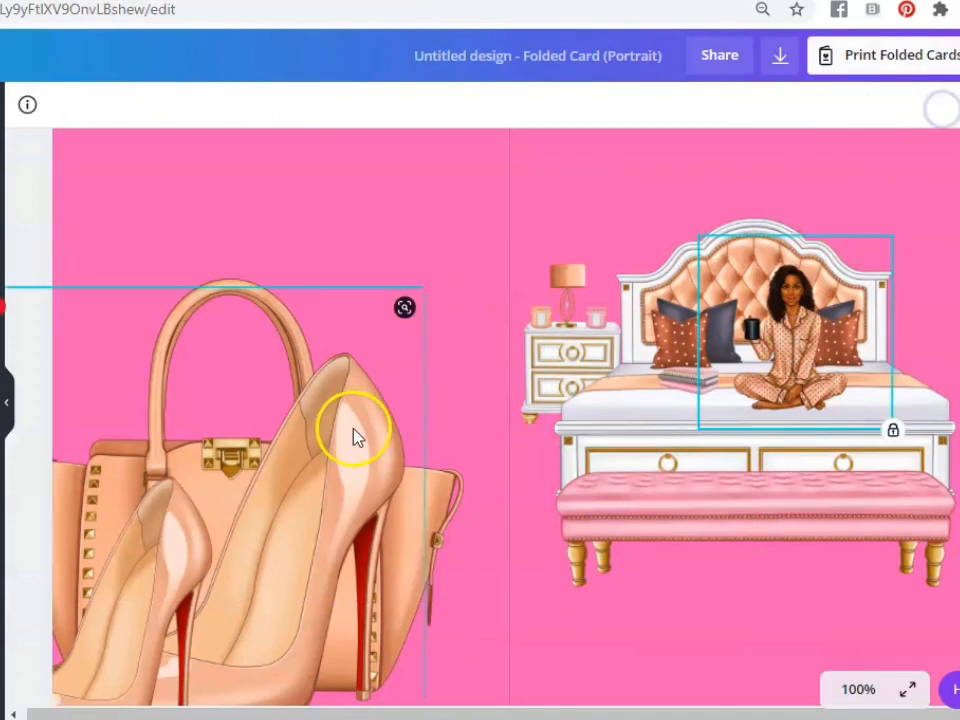
# Shrink one peach high heel to a small shoe and set it over the lower part of the handbag
pyautogui.click(394, 407)
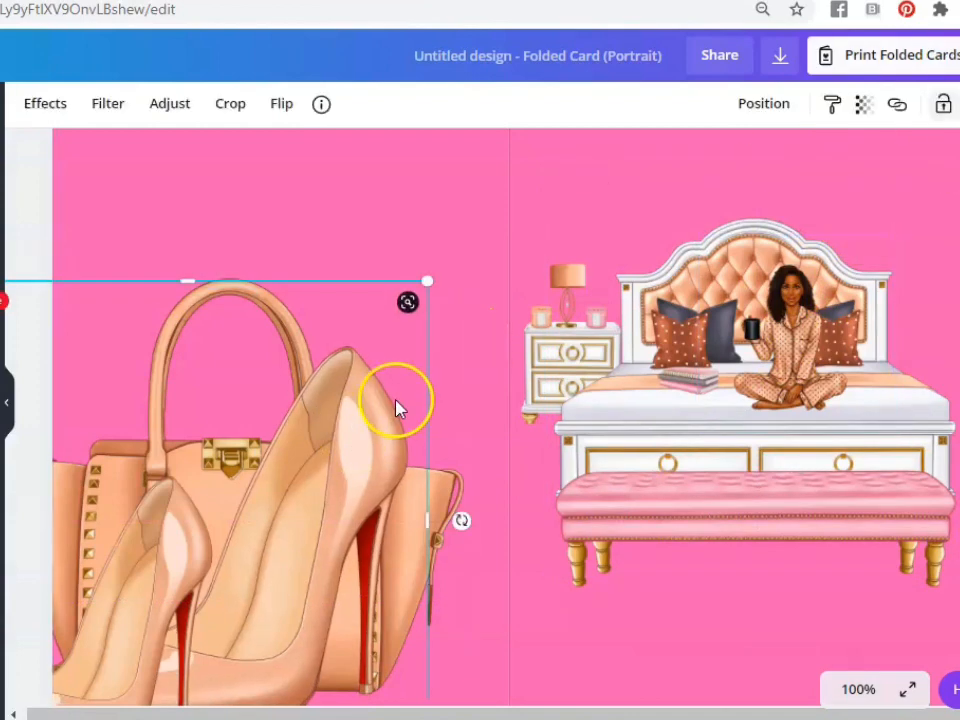
pyautogui.click(860, 689)
pyautogui.click(866, 428)
pyautogui.moveTo(448, 315); pyautogui.dragTo(482, 531)
pyautogui.moveTo(584, 354); pyautogui.dragTo(408, 574)
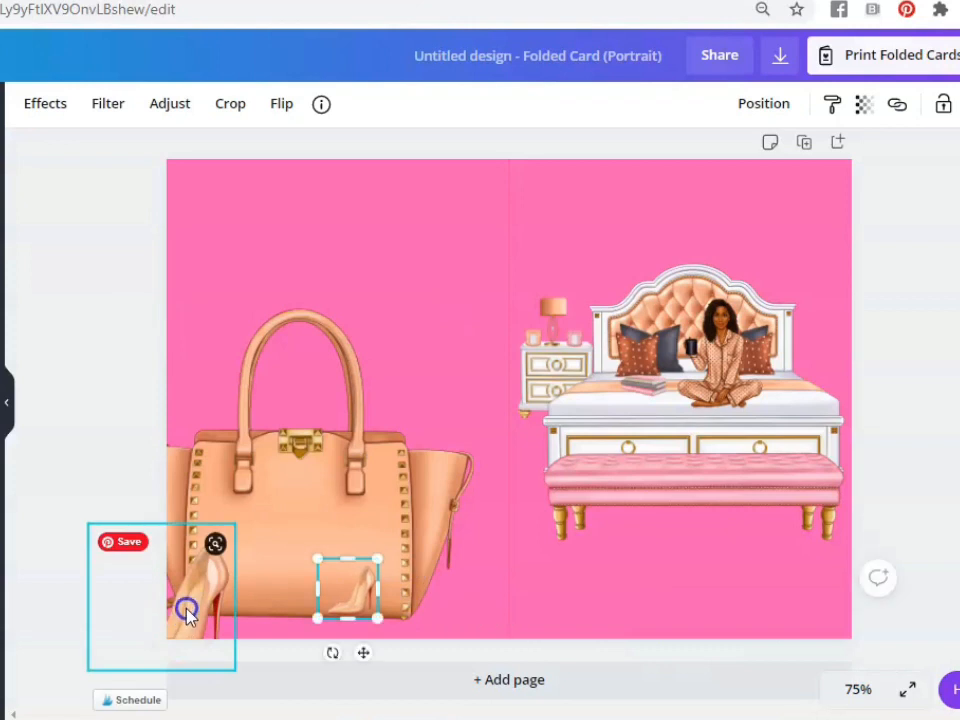
# Shrink the other high heel to about 0.9 × 0.9, place it below the bench's left leg and tilt it
pyautogui.moveTo(187, 613); pyautogui.dragTo(374, 476)
pyautogui.moveTo(418, 396); pyautogui.dragTo(362, 483)
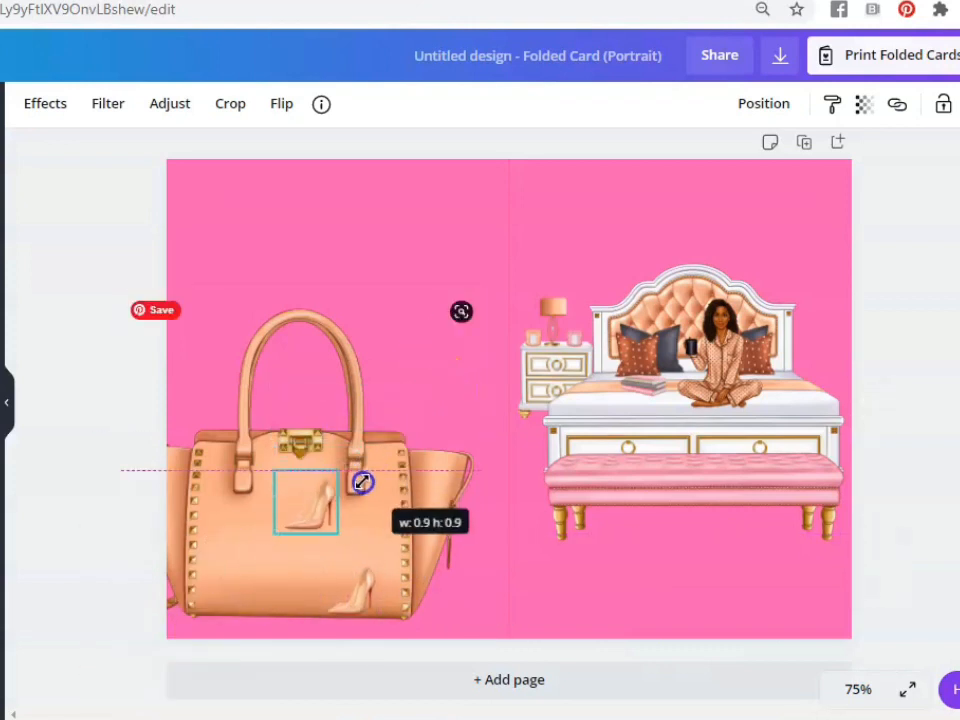
pyautogui.moveTo(317, 510); pyautogui.dragTo(557, 568)
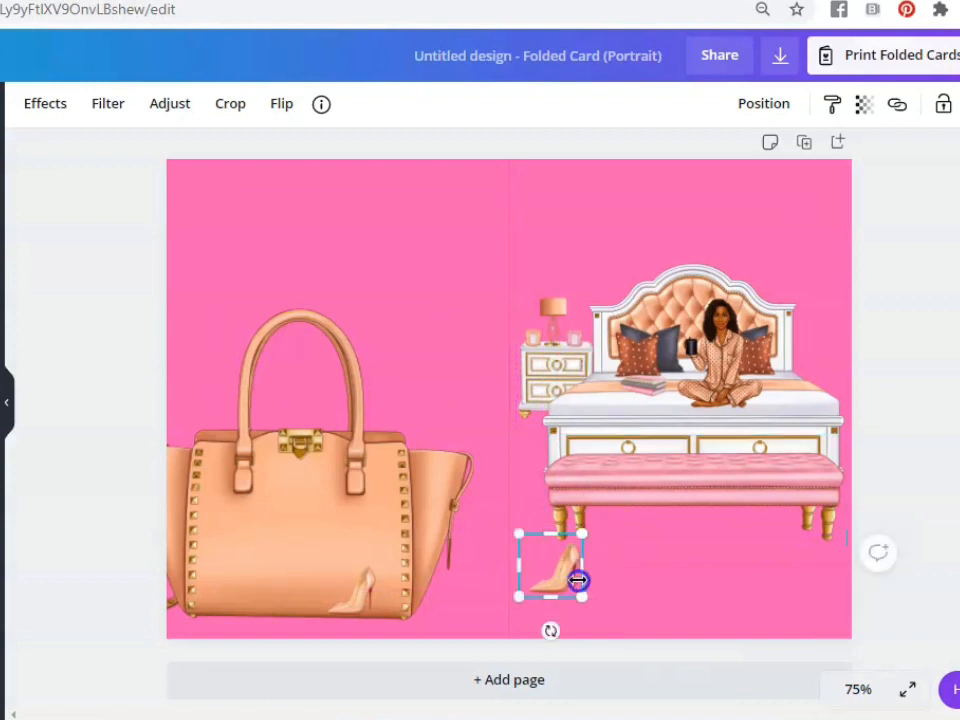
pyautogui.moveTo(547, 634); pyautogui.dragTo(564, 630)
# Flip the remaining small heel horizontally, tilt it and arrange it with the other shoe as a pair by the bench leg
pyautogui.click(362, 600)
pyautogui.click(279, 108)
pyautogui.click(312, 153)
pyautogui.click(340, 598)
pyautogui.moveTo(340, 598); pyautogui.dragTo(525, 544)
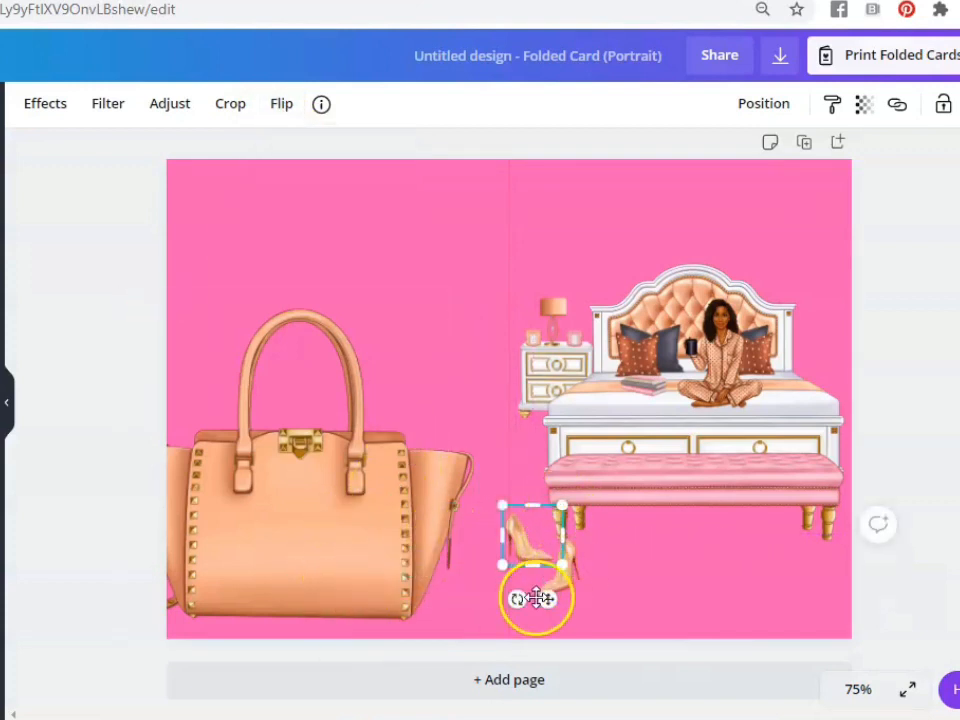
pyautogui.moveTo(518, 598); pyautogui.dragTo(508, 585)
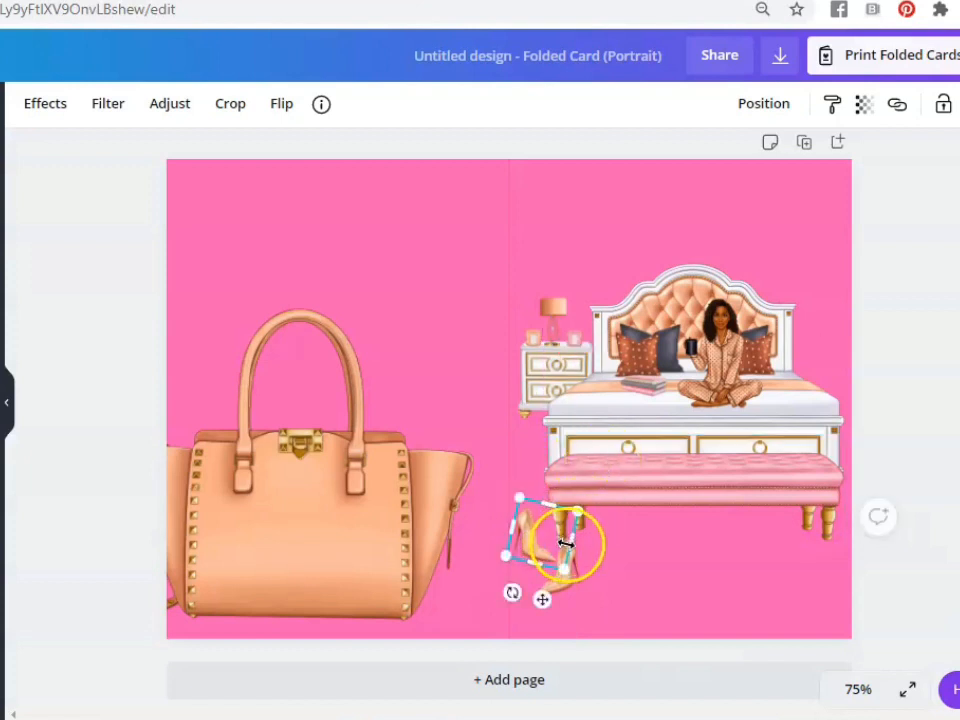
pyautogui.moveTo(576, 580); pyautogui.dragTo(542, 604)
pyautogui.click(596, 508)
# Apply the Drop shadow effect to both high heels
pyautogui.click(572, 562)
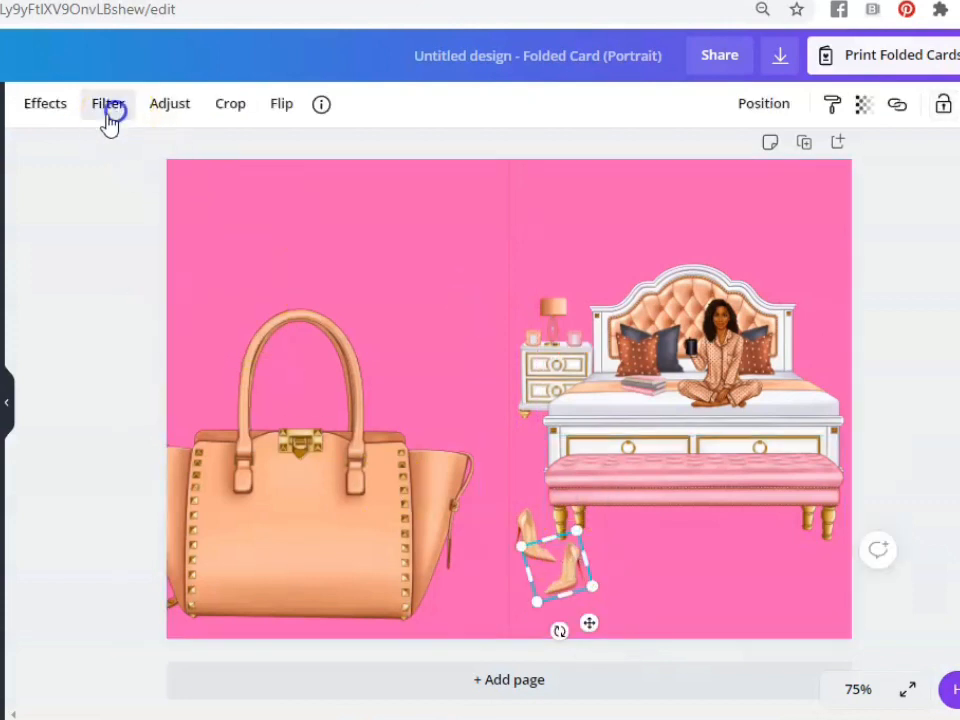
pyautogui.click(107, 105)
pyautogui.click(300, 251)
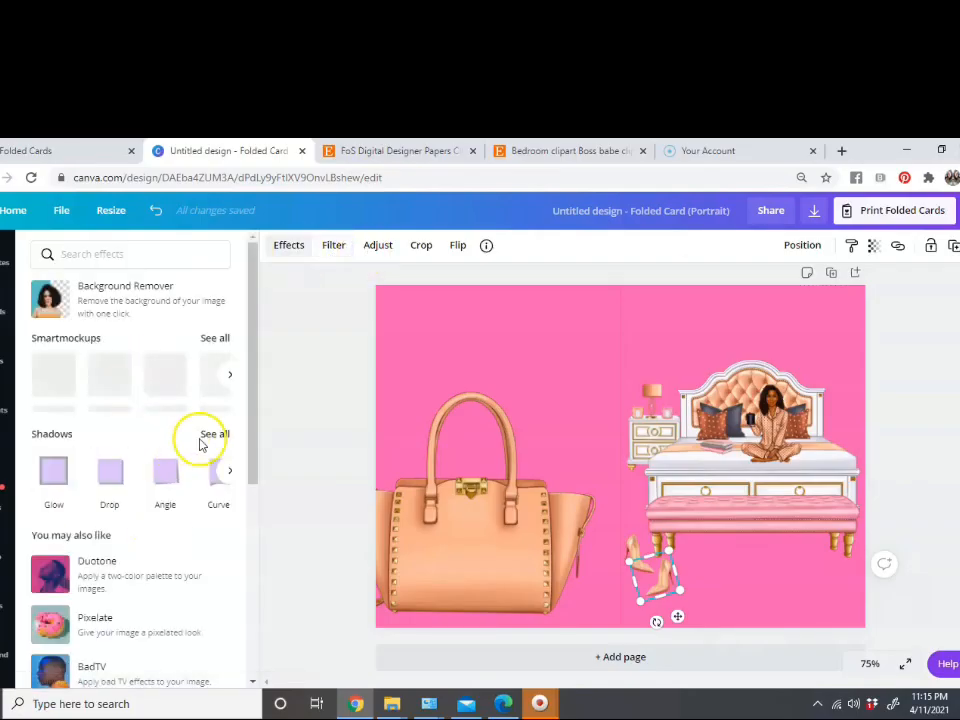
pyautogui.click(215, 436)
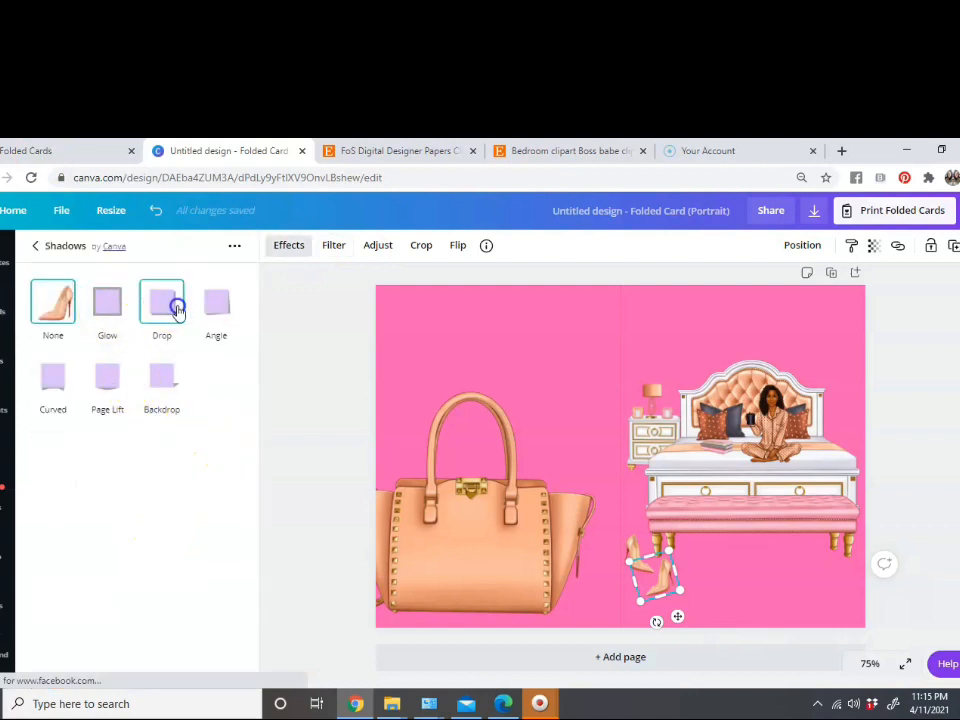
pyautogui.click(163, 305)
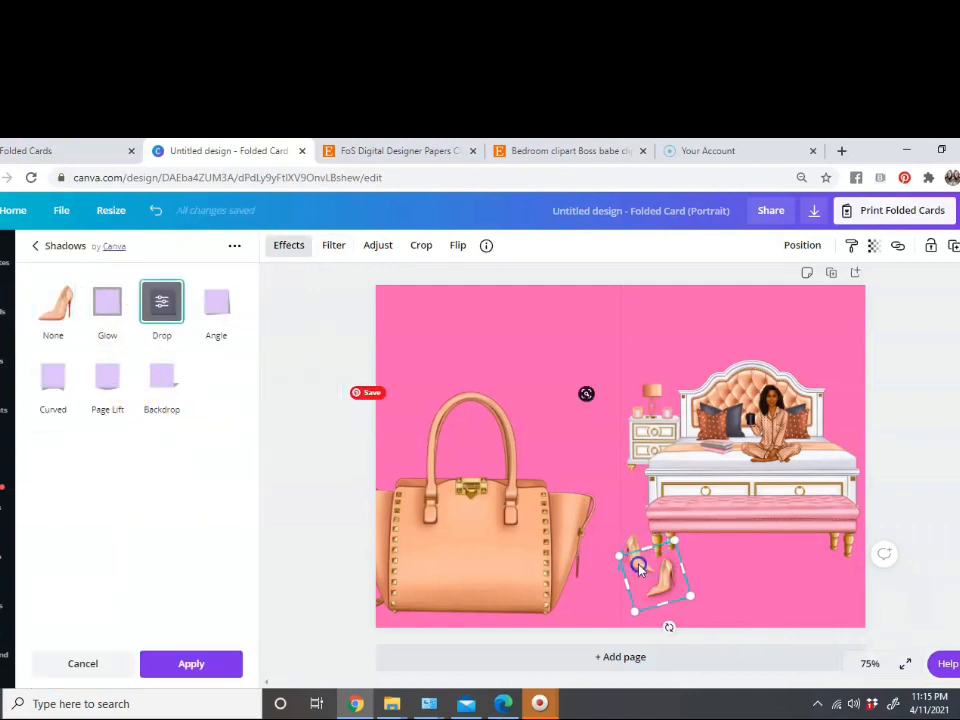
pyautogui.click(635, 541)
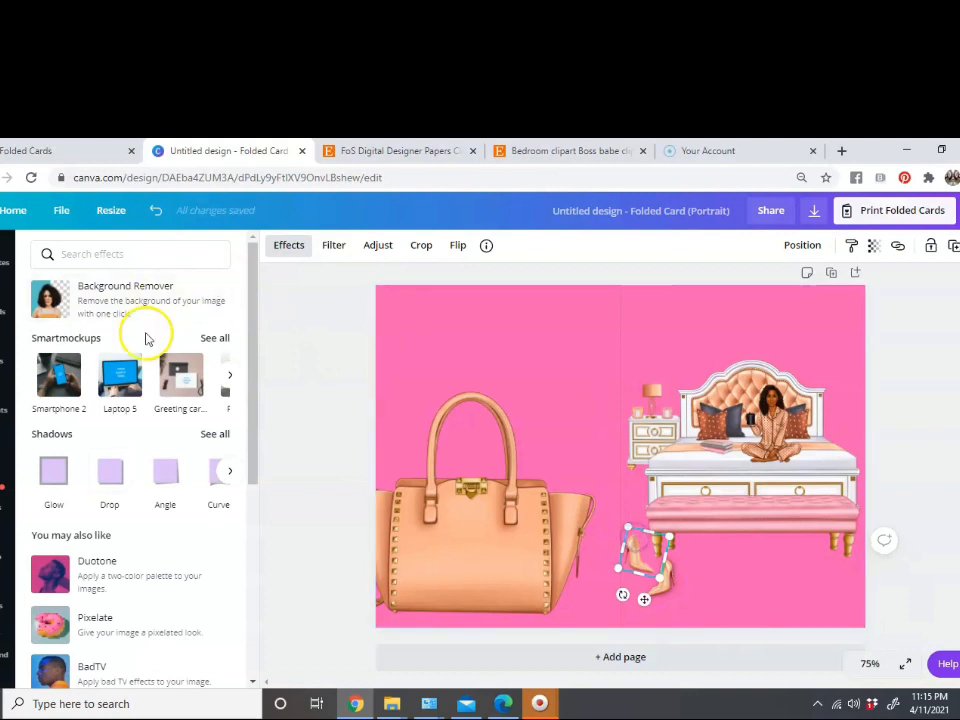
pyautogui.click(117, 480)
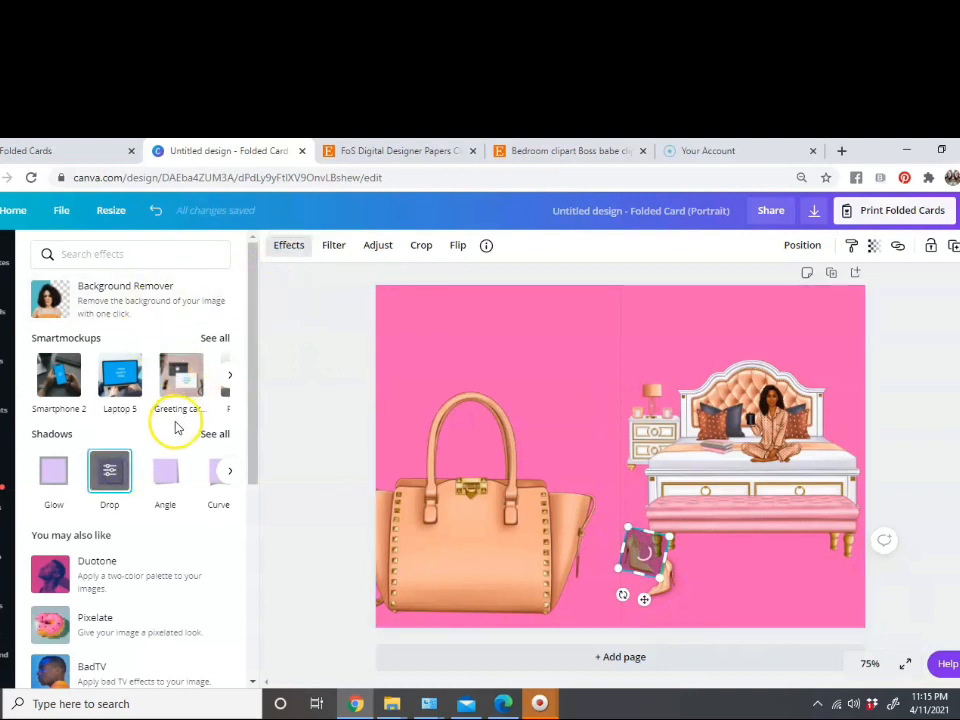
# Shrink the handbag, set it on the left end of the pink bench and bring it to the front
pyautogui.click(525, 493)
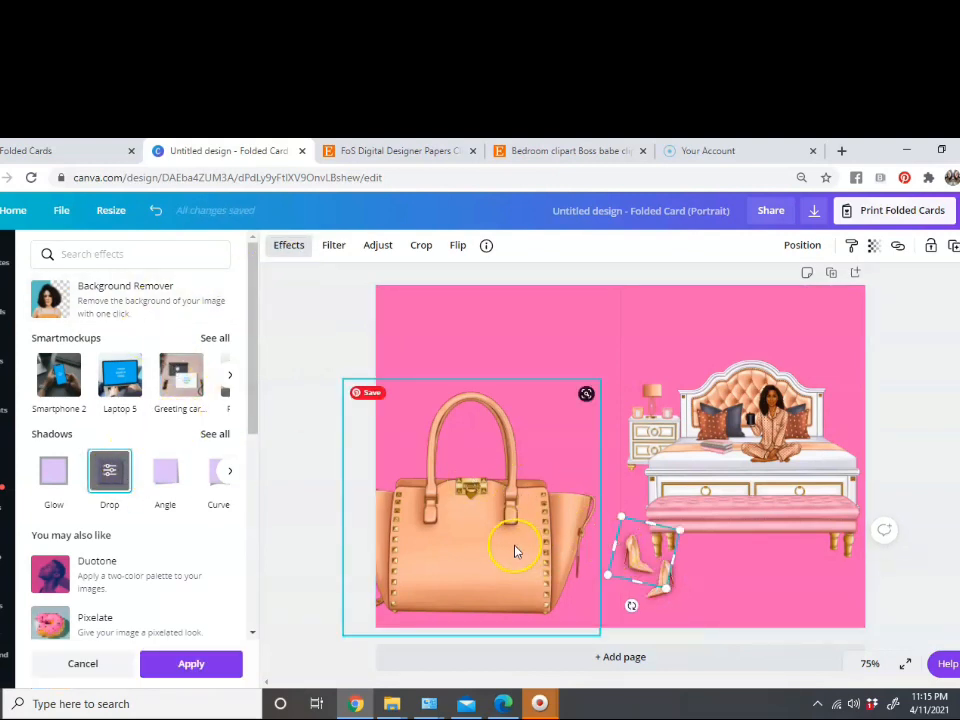
pyautogui.moveTo(598, 381); pyautogui.dragTo(695, 488)
pyautogui.moveTo(722, 439); pyautogui.dragTo(672, 488)
pyautogui.moveTo(789, 430); pyautogui.dragTo(698, 516)
pyautogui.click(800, 244)
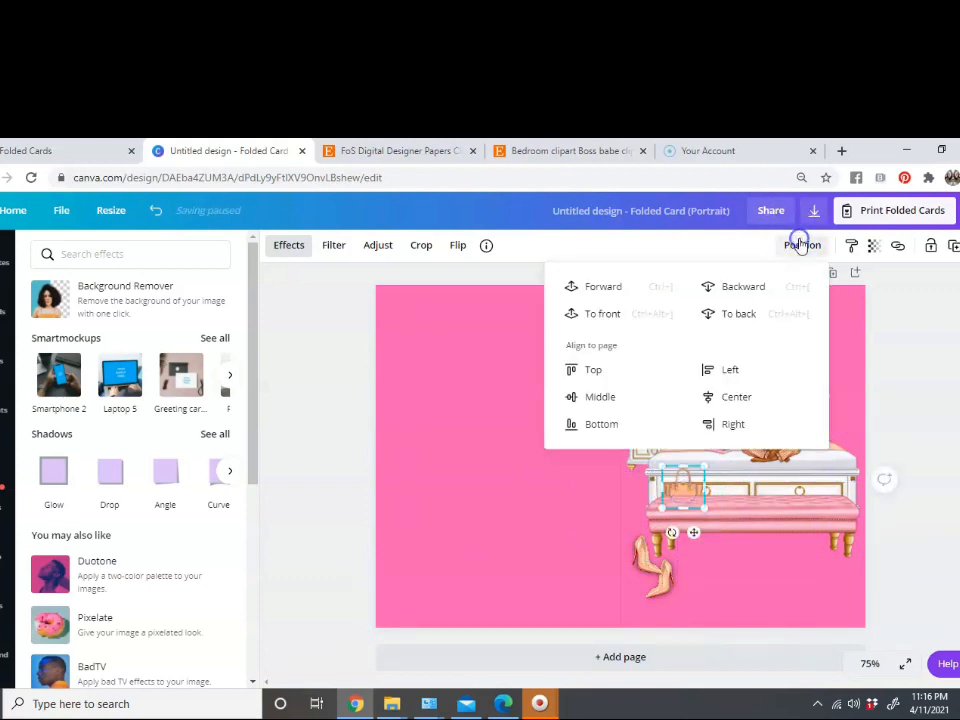
pyautogui.click(612, 312)
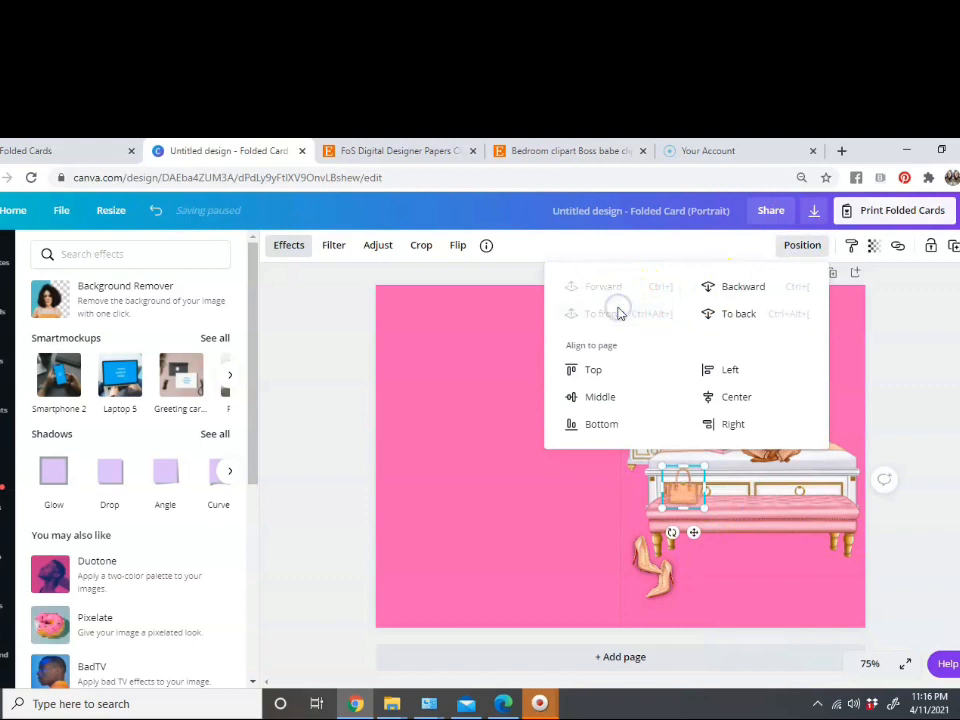
pyautogui.click(567, 561)
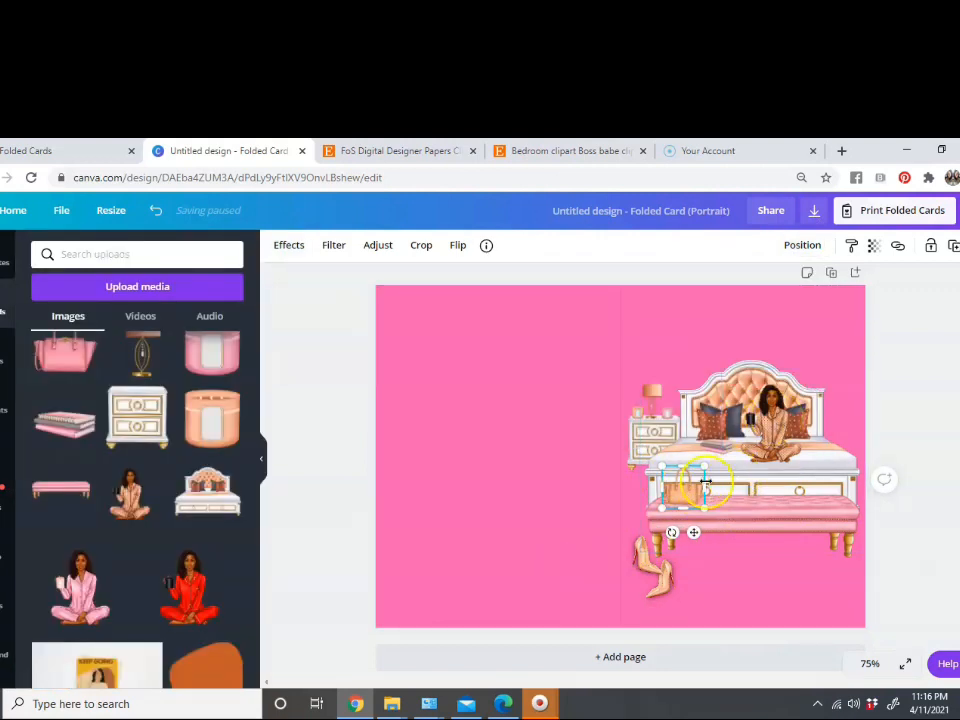
# Apply the Drop shadow effect to the handbag on the bench
pyautogui.click(295, 245)
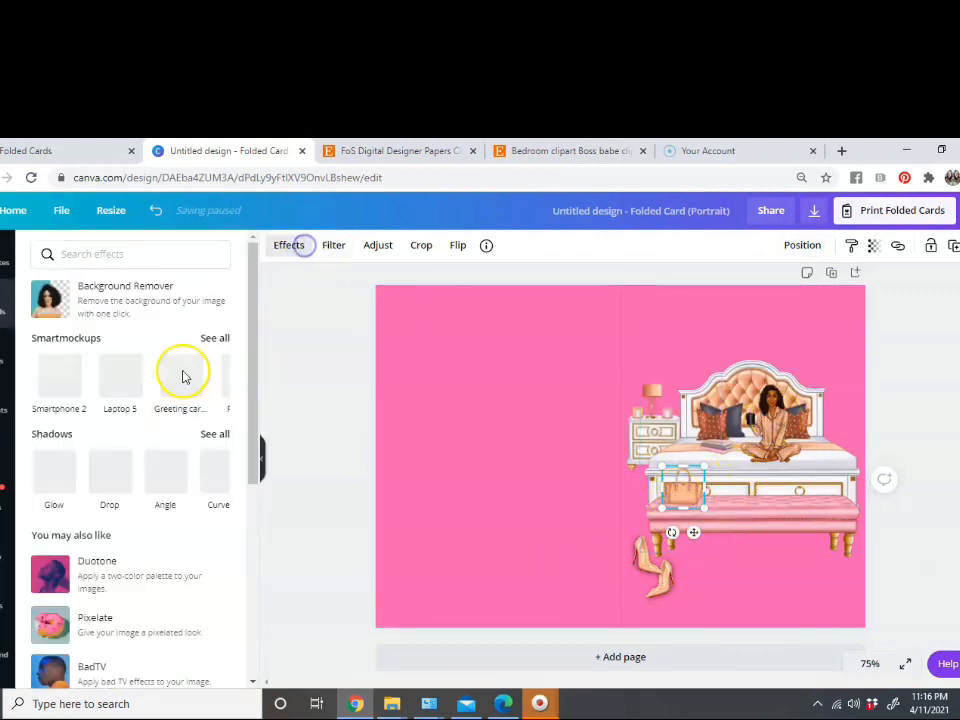
pyautogui.click(102, 474)
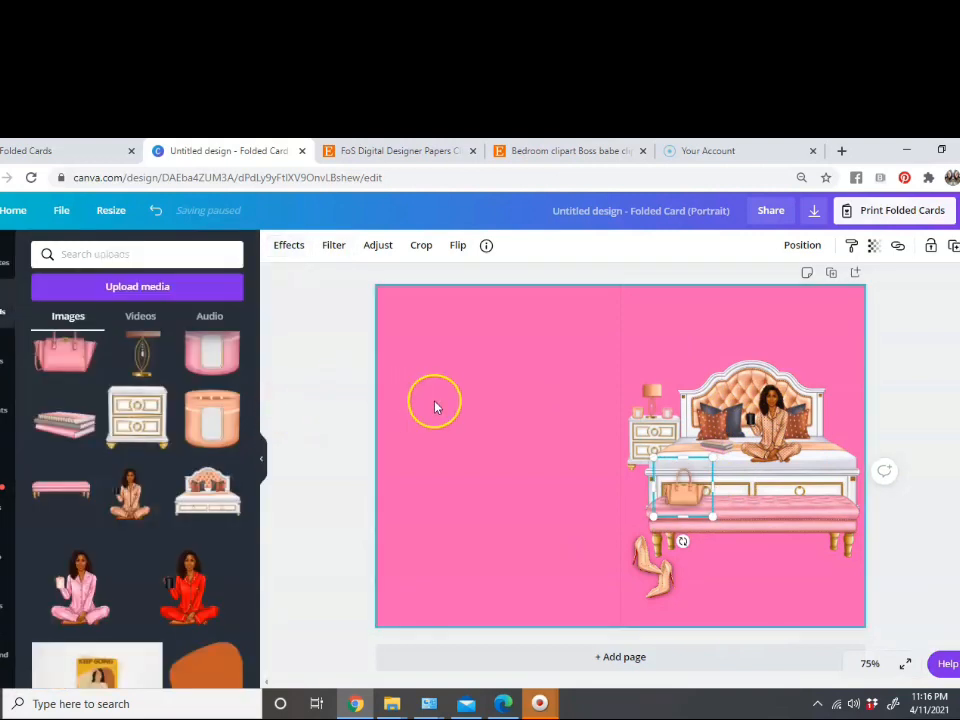
pyautogui.scroll(-1, 768, 404)
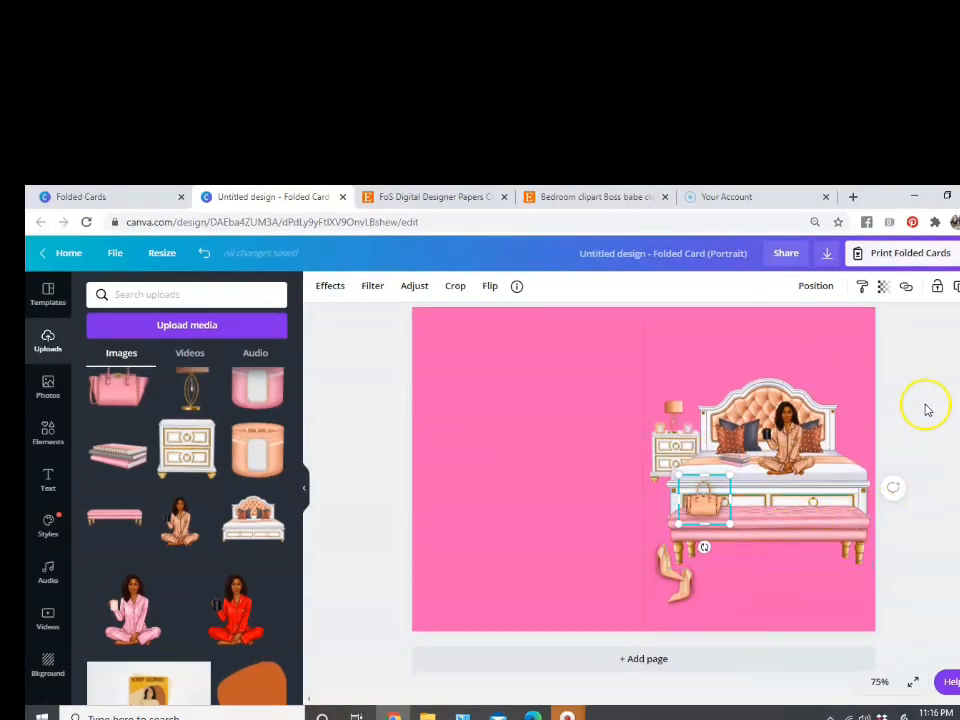
pyautogui.click(925, 407)
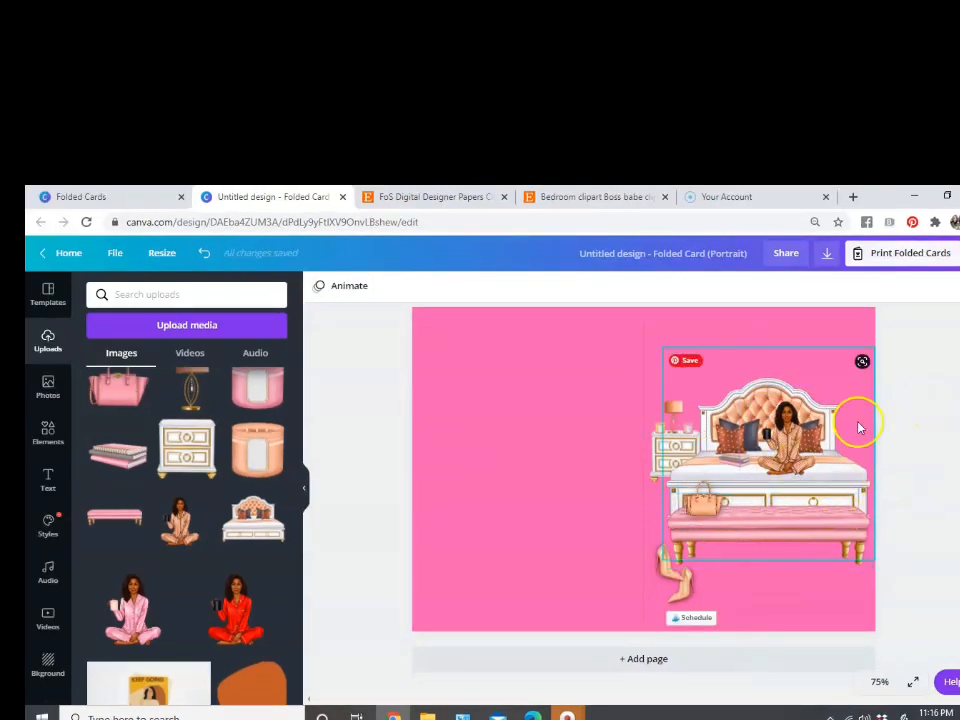
# Add the recently used "Cheers to the New Year" text combination to the card
pyautogui.click(42, 480)
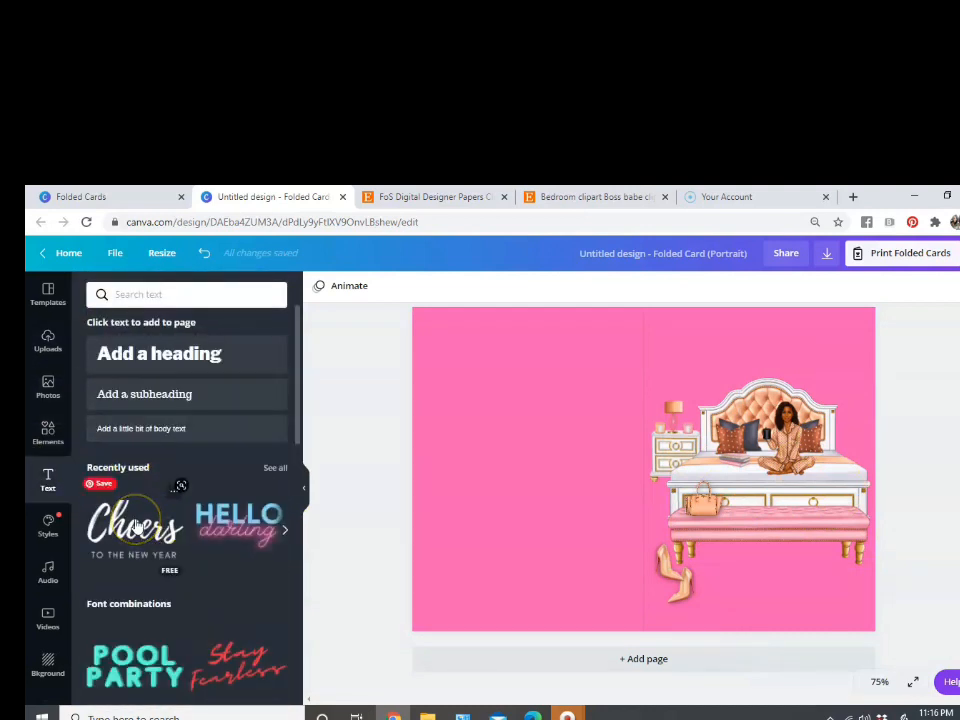
pyautogui.scroll(-3, 145, 480)
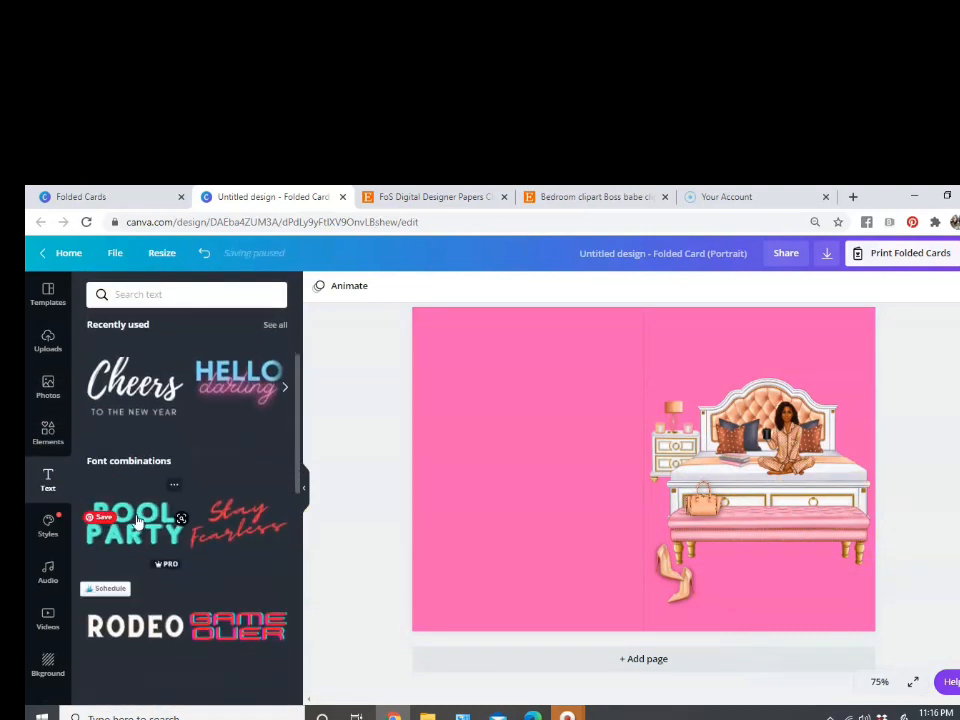
pyautogui.click(183, 294)
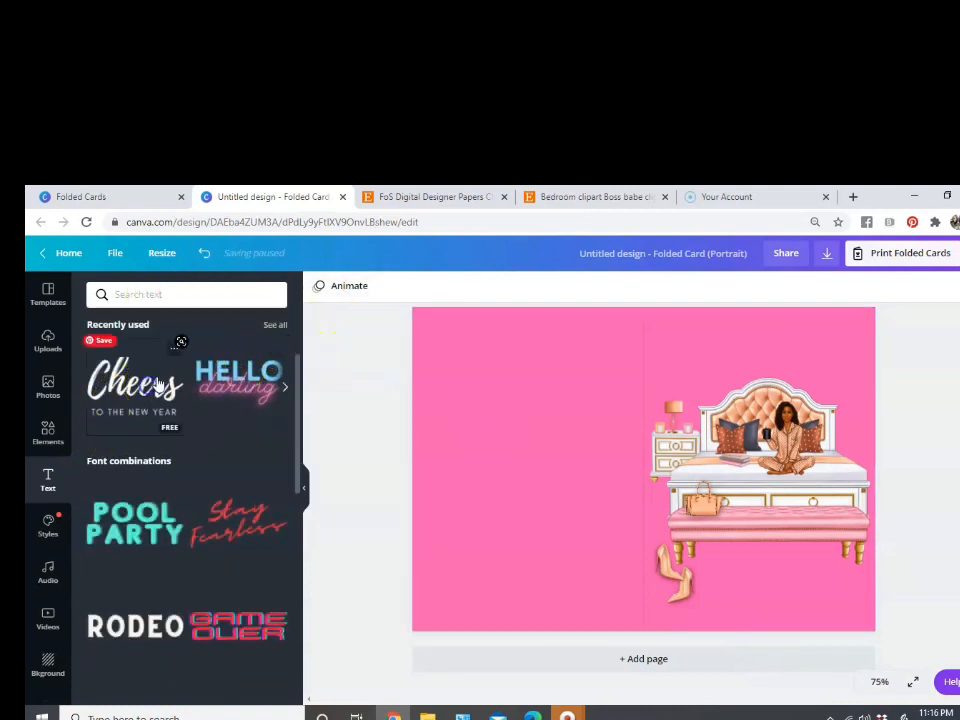
# Replace the heading "Cheers" with "Relax, Relate, Release"
pyautogui.doubleClick(613, 469)
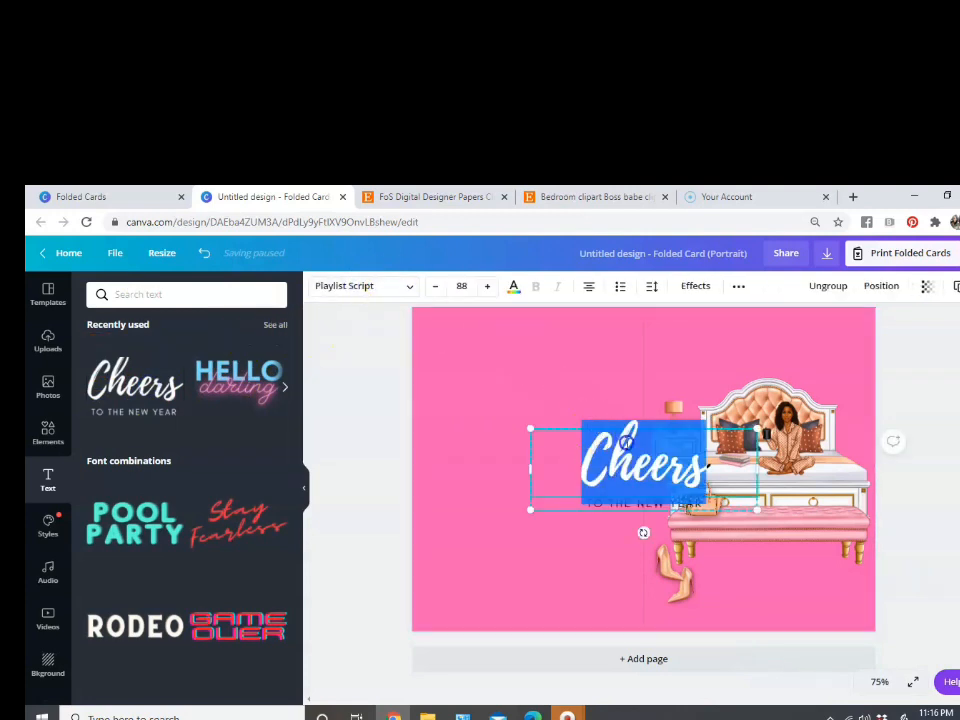
pyautogui.write('r')
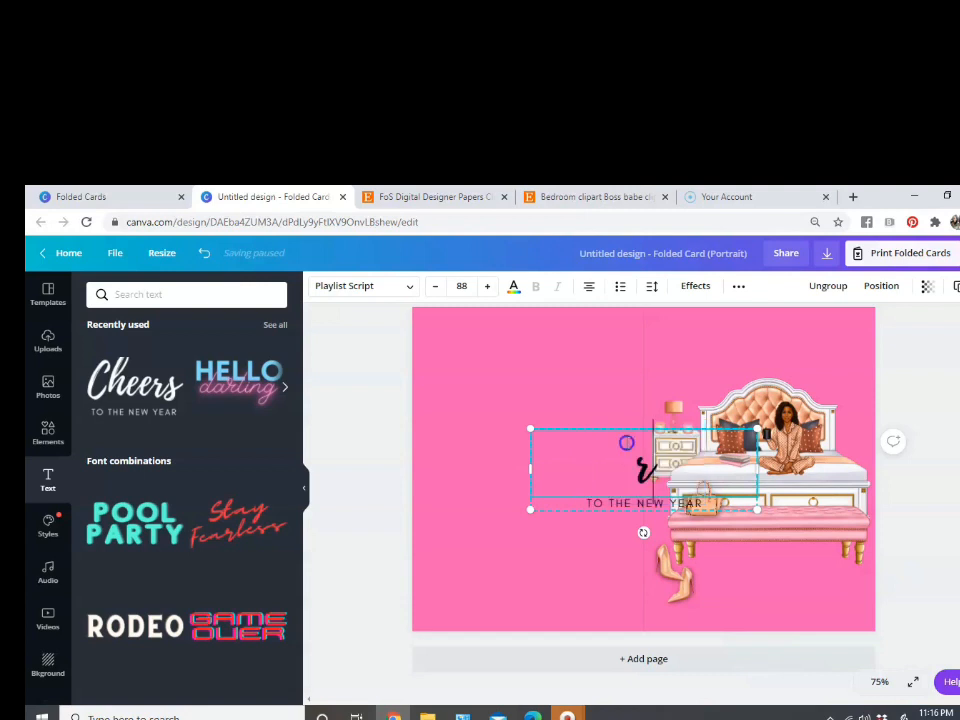
pyautogui.write('elax,')
pyautogui.press('Return')
pyautogui.write('Relate,')
pyautogui.press('Return')
pyautogui.write('Release')
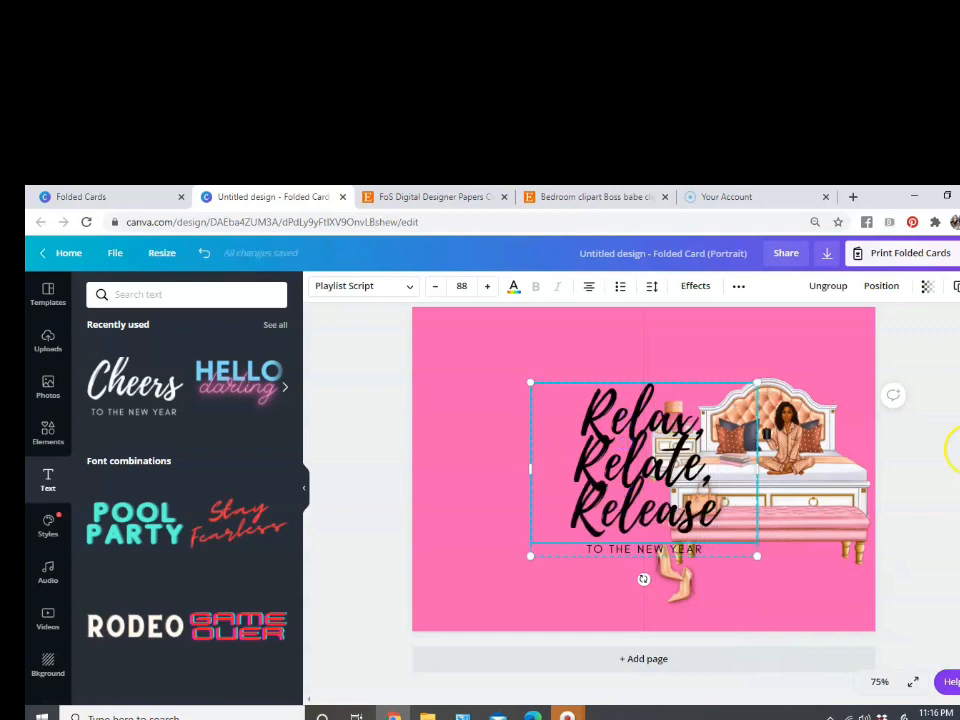
# Widen the heading onto one line, and scale the text group to fit the front panel above the bed
pyautogui.moveTo(757, 470); pyautogui.dragTo(955, 470)
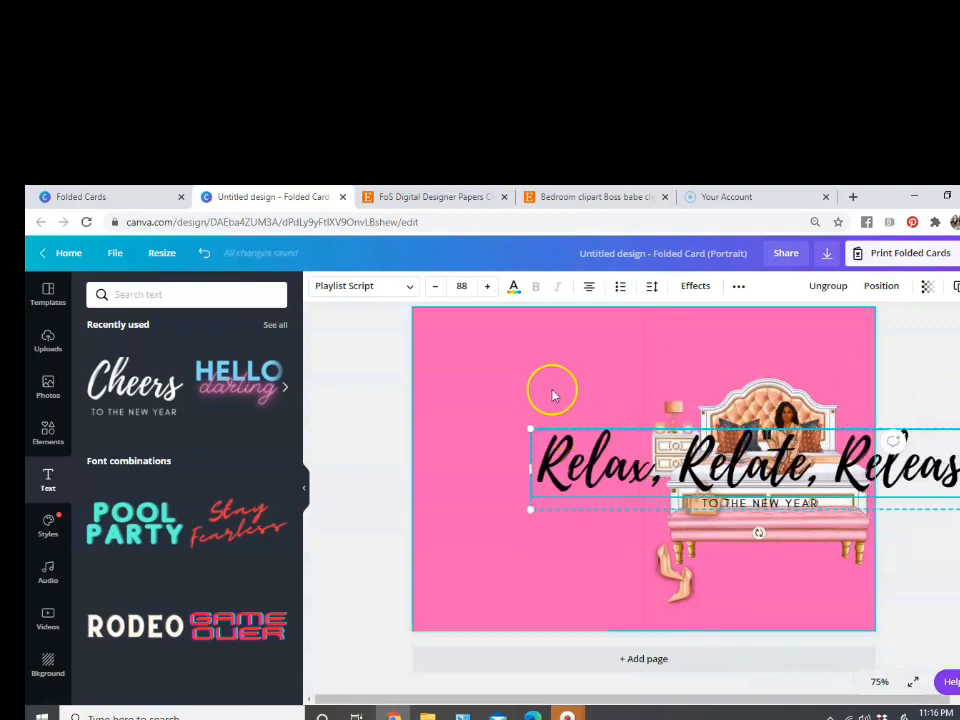
pyautogui.moveTo(531, 430); pyautogui.dragTo(697, 337)
pyautogui.click(892, 437)
pyautogui.moveTo(817, 354); pyautogui.dragTo(872, 397)
pyautogui.moveTo(819, 322); pyautogui.dragTo(806, 326)
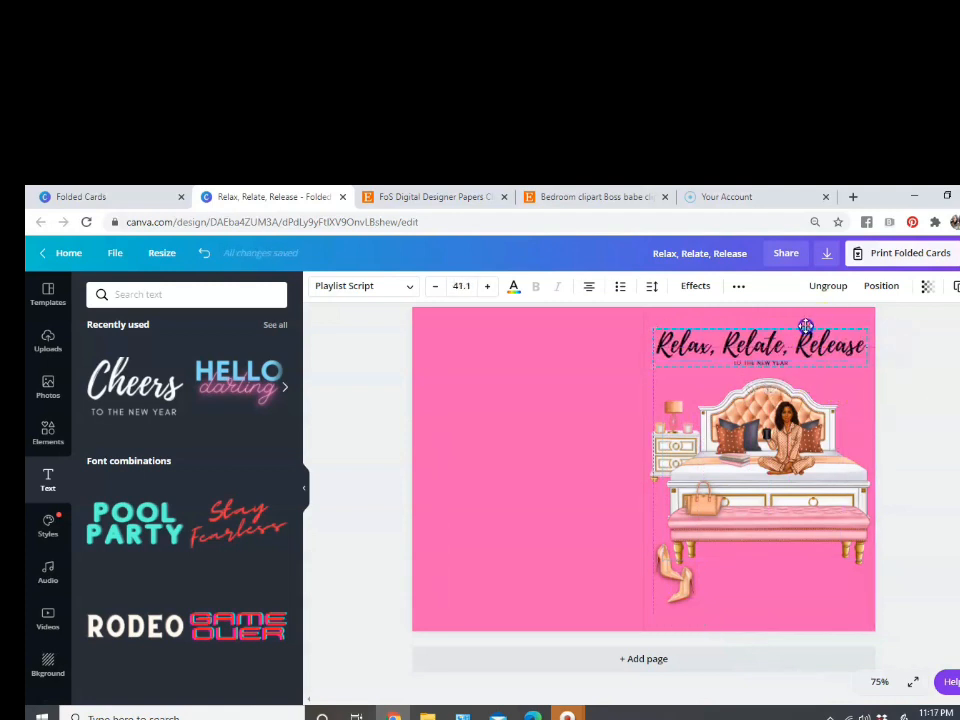
# Replace the line "TO THE NEW YEAR" under the heading with "THIS IS YOUR DAY"
pyautogui.click(897, 340)
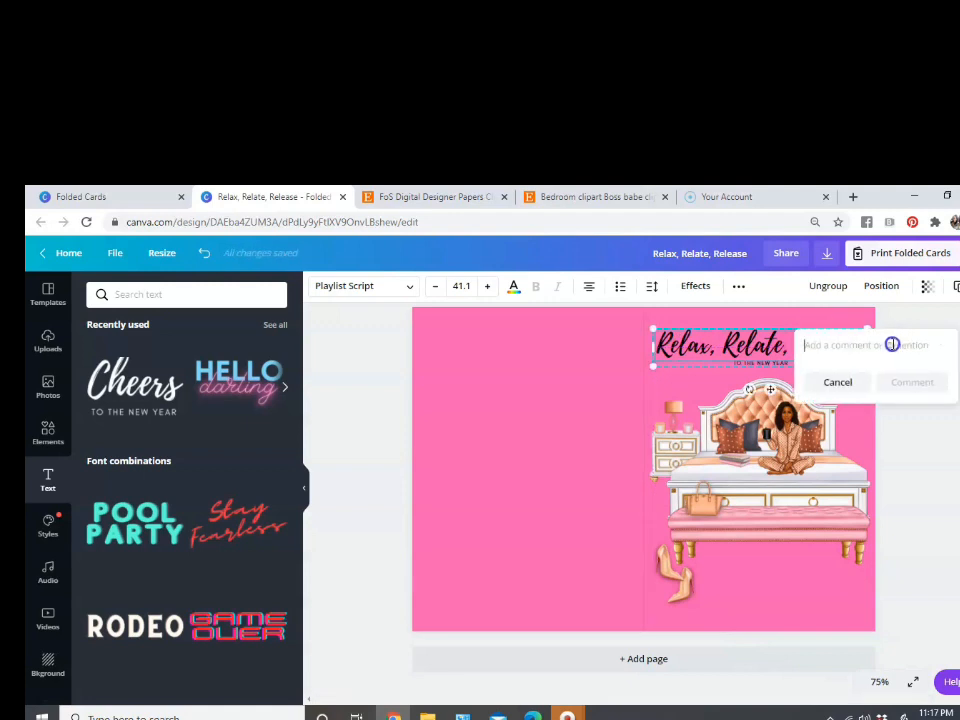
pyautogui.click(891, 323)
pyautogui.click(783, 361)
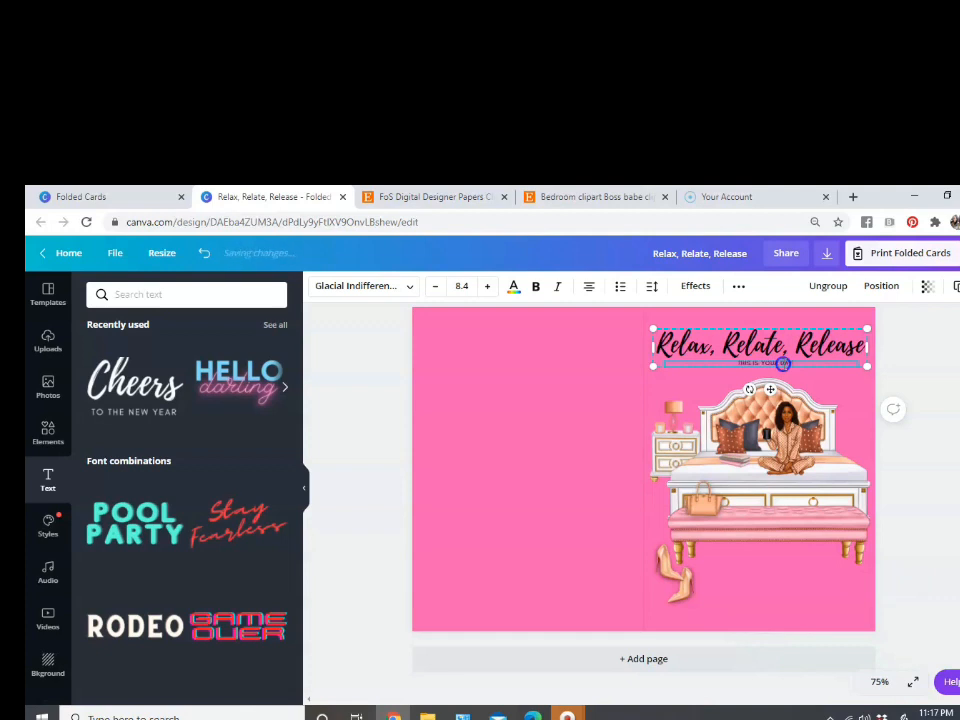
# Move the text group slightly higher above the bed and ungroup it
pyautogui.click(890, 341)
pyautogui.moveTo(820, 346); pyautogui.dragTo(820, 337)
pyautogui.click(822, 290)
pyautogui.click(943, 413)
# Enlarge the "THIS IS YOUR DAY" line to font size 17.5
pyautogui.click(810, 360)
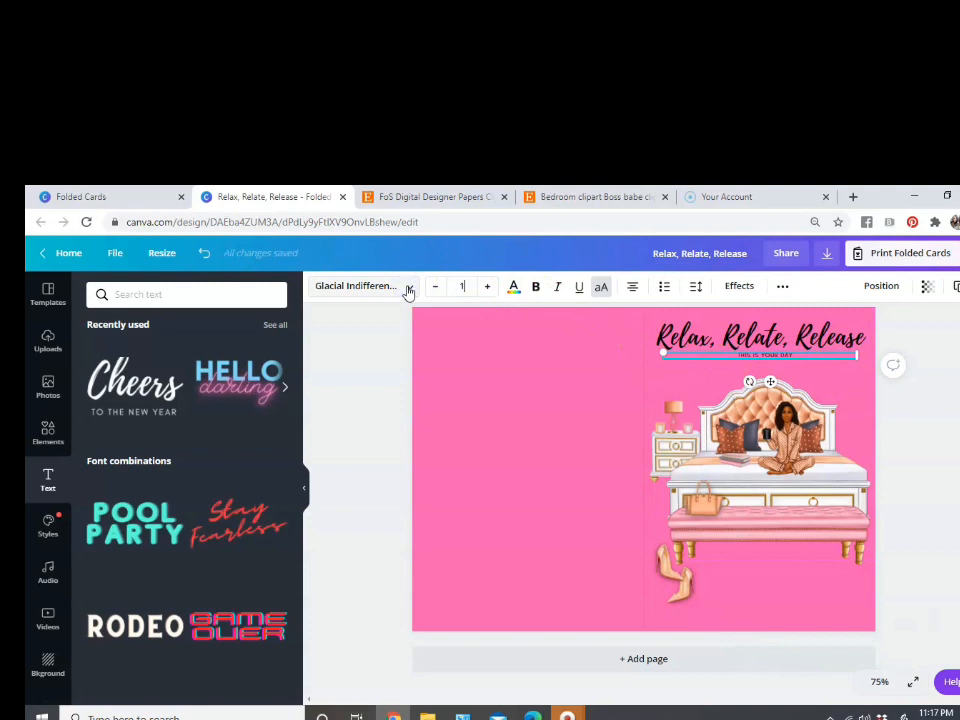
pyautogui.click(658, 346)
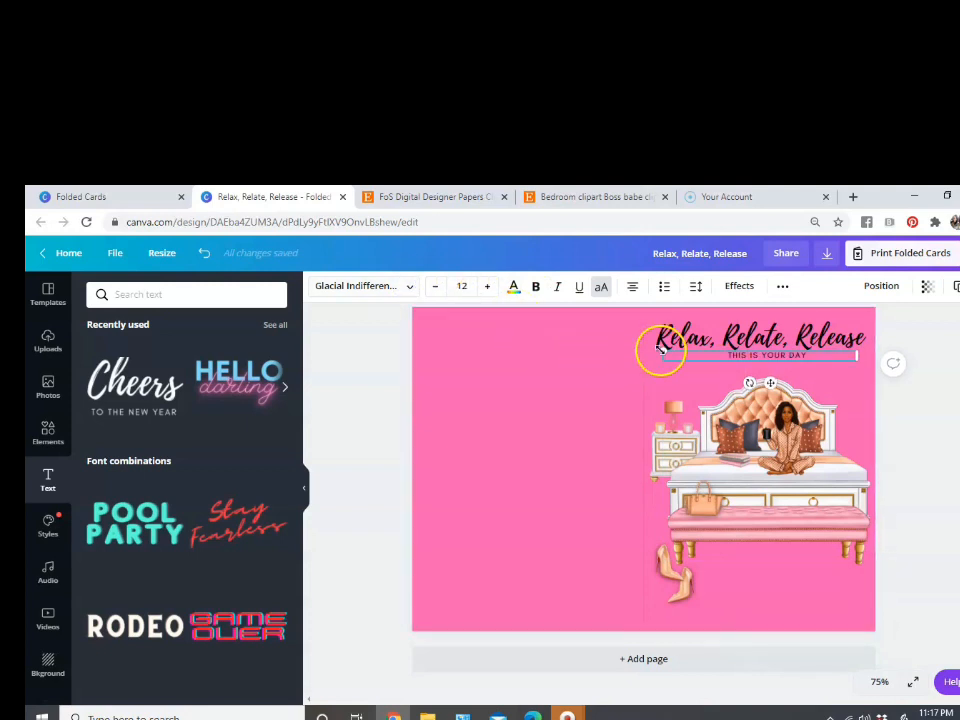
pyautogui.moveTo(631, 344); pyautogui.dragTo(577, 333)
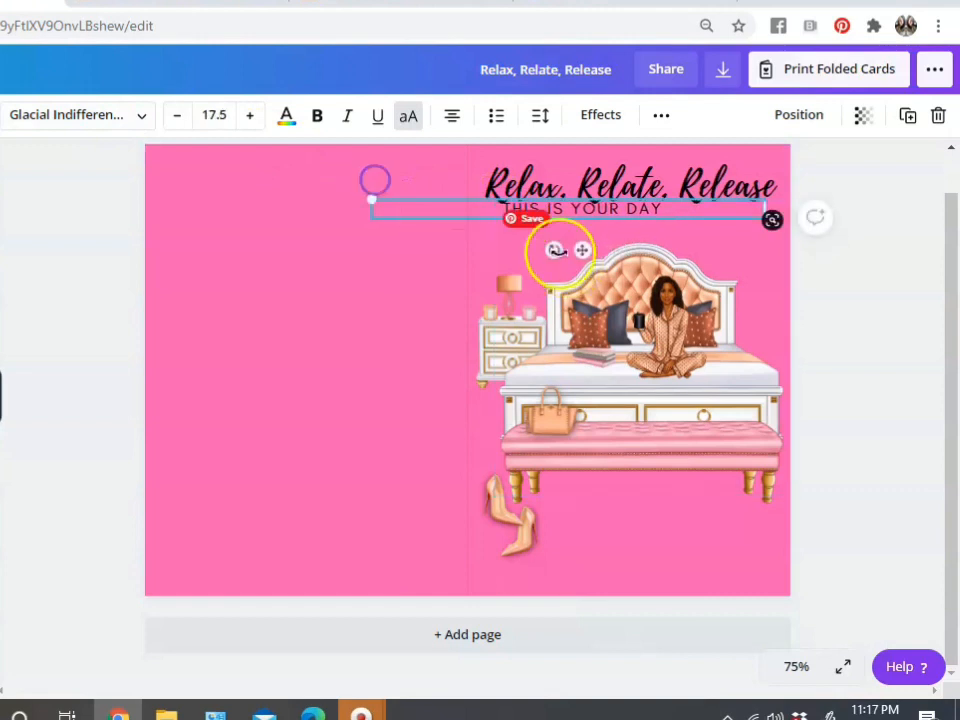
# Center the "THIS IS YOUR DAY" line just beneath the "Relax, Relate, Release" heading
pyautogui.moveTo(478, 214); pyautogui.dragTo(521, 213)
pyautogui.click(454, 221)
pyautogui.click(422, 208)
pyautogui.click(580, 218)
pyautogui.moveTo(583, 220); pyautogui.dragTo(593, 216)
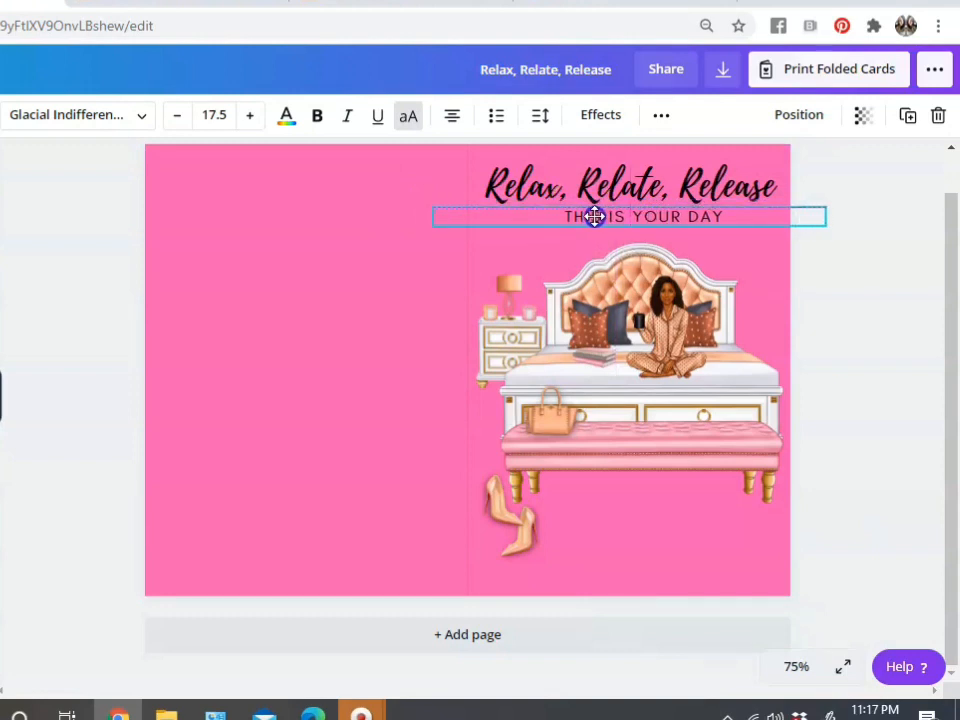
pyautogui.click(819, 171)
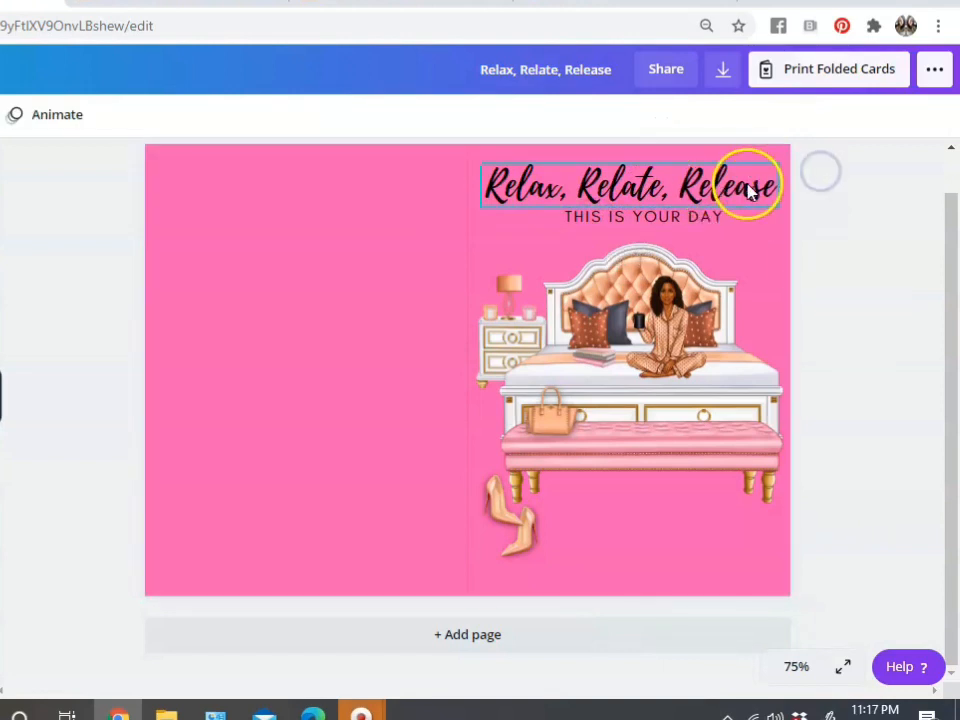
# Group the "Relax, Relate, Release" heading with the "THIS IS YOUR DAY" line and move the group slightly up and left
pyautogui.click(750, 190)
pyautogui.keyDown('shift'); pyautogui.click(686, 220); pyautogui.keyUp('shift')
pyautogui.click(765, 125)
pyautogui.moveTo(733, 189)
pyautogui.mouseDown()
pyautogui.moveTo(716, 192)
pyautogui.moveTo(733, 189)
pyautogui.mouseUp()
pyautogui.click(863, 304)
pyautogui.moveTo(673, 209); pyautogui.dragTo(665, 208)
pyautogui.click(842, 313)
pyautogui.click(700, 173)
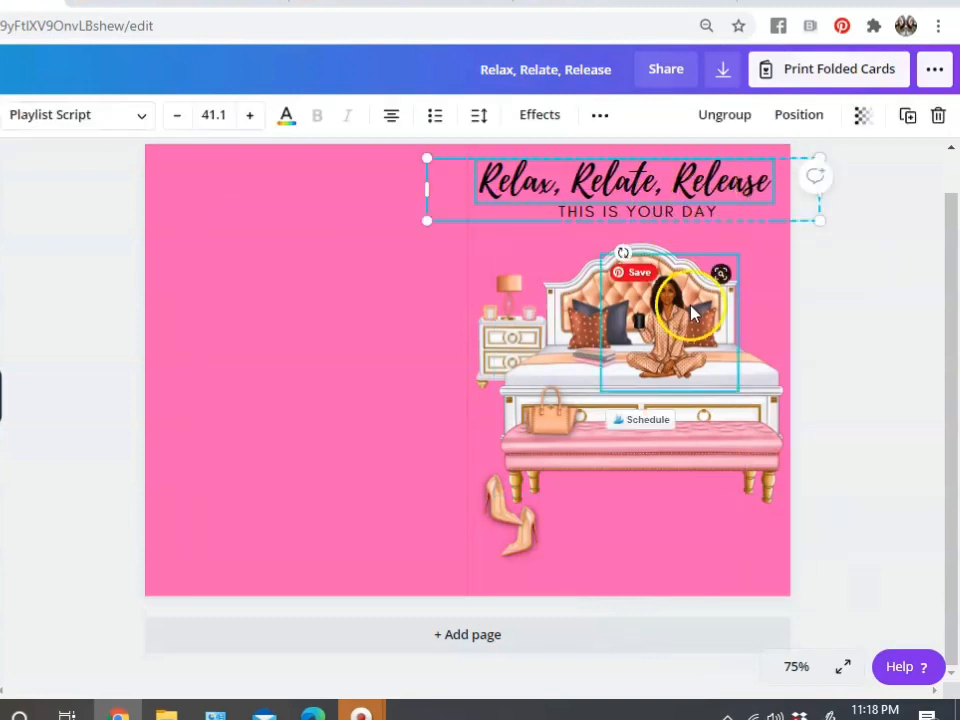
pyautogui.click(815, 413)
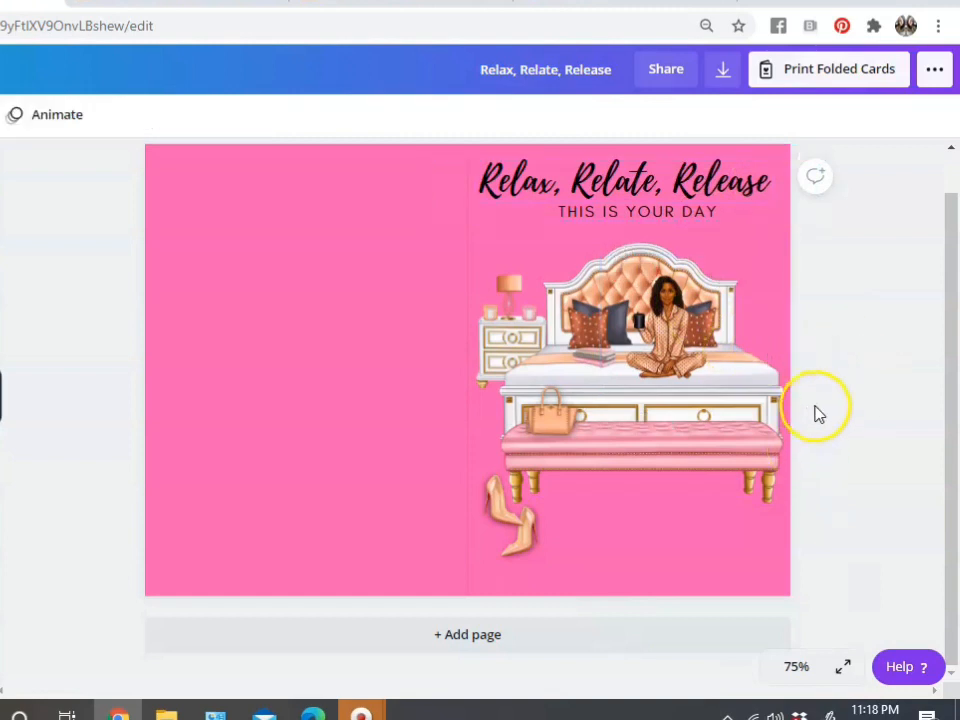
# Nudge the grouped title horizontally until it sits centered above the bed on the card front
pyautogui.click(639, 182)
pyautogui.moveTo(639, 182); pyautogui.dragTo(634, 182)
pyautogui.click(842, 328)
pyautogui.click(538, 188)
pyautogui.moveTo(538, 186); pyautogui.dragTo(549, 184)
pyautogui.click(838, 258)
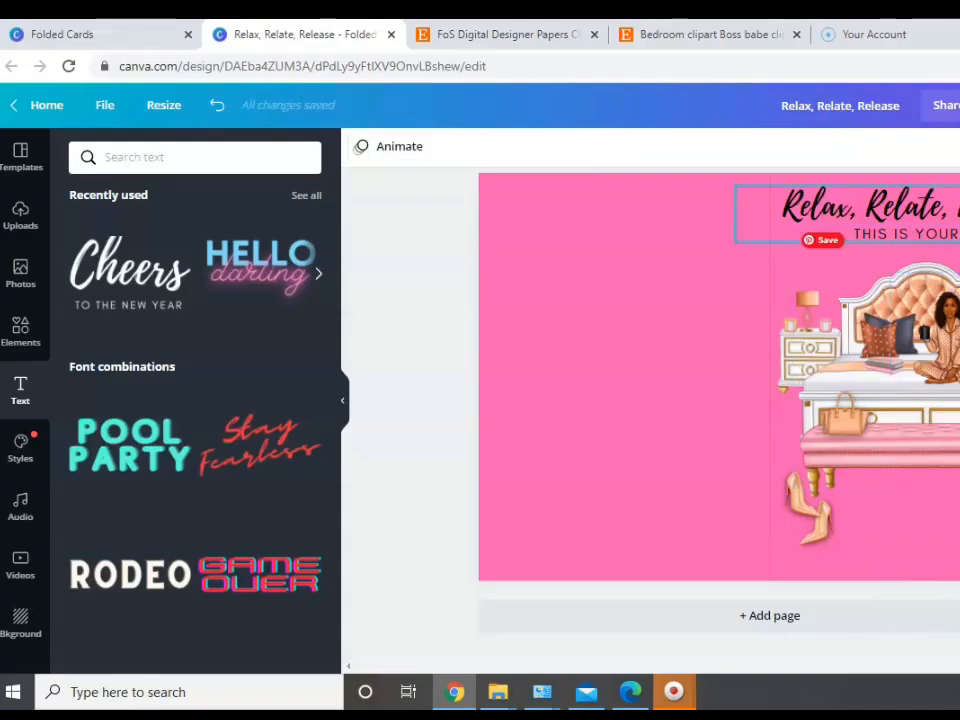
# Search the graphic elements for "FUR RUG" and look through the results for a suitable rug
pyautogui.click(24, 336)
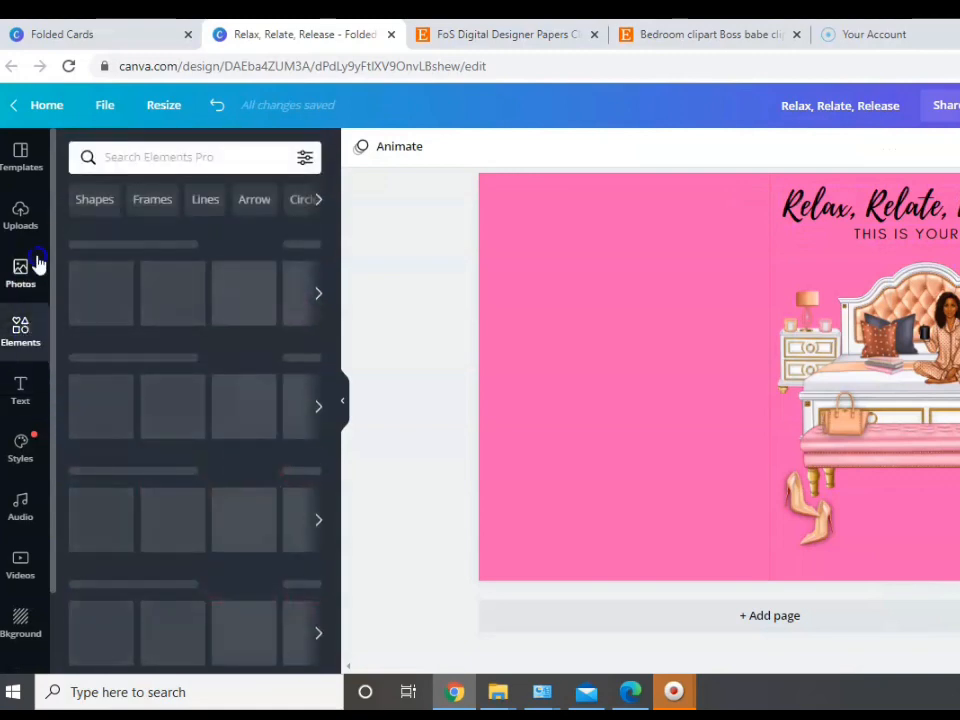
pyautogui.click(126, 154)
pyautogui.write('FUR')
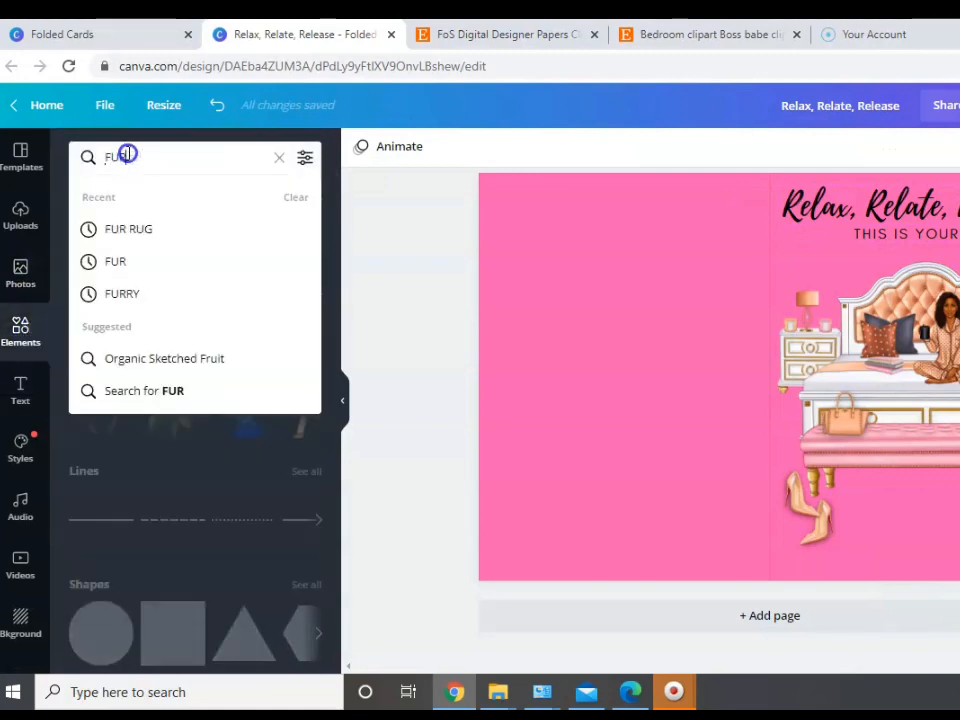
pyautogui.write(' RUG')
pyautogui.press('Return')
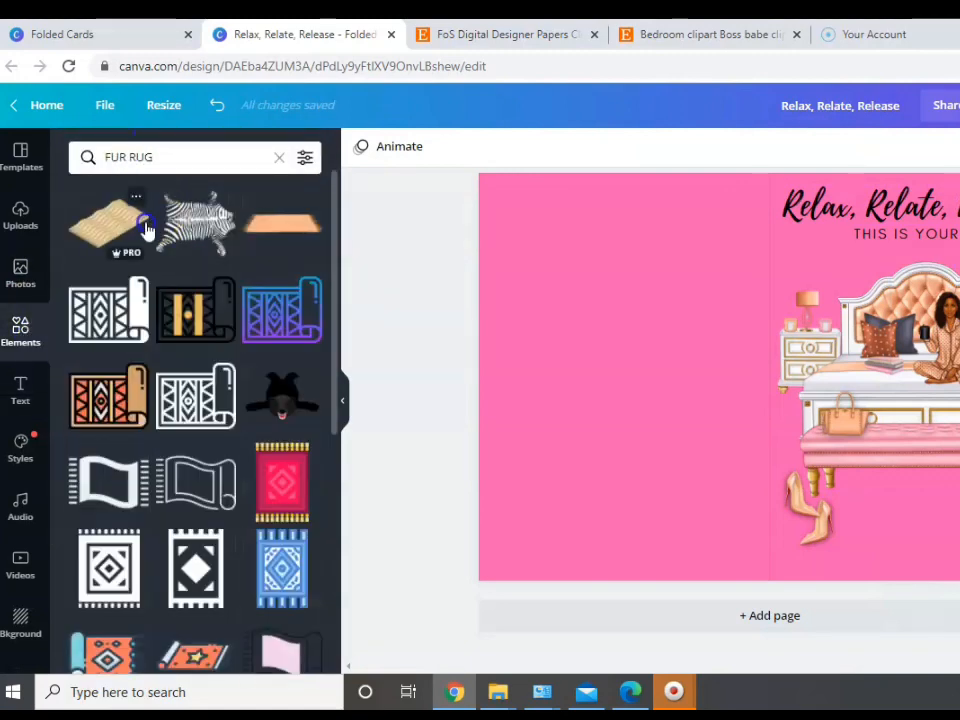
pyautogui.scroll(-5, 146, 228)
pyautogui.scroll(5, 171, 354)
# Search the photos for "FUR RUG", add the plain white fur photo and move it over the lower part of the card front
pyautogui.click(20, 270)
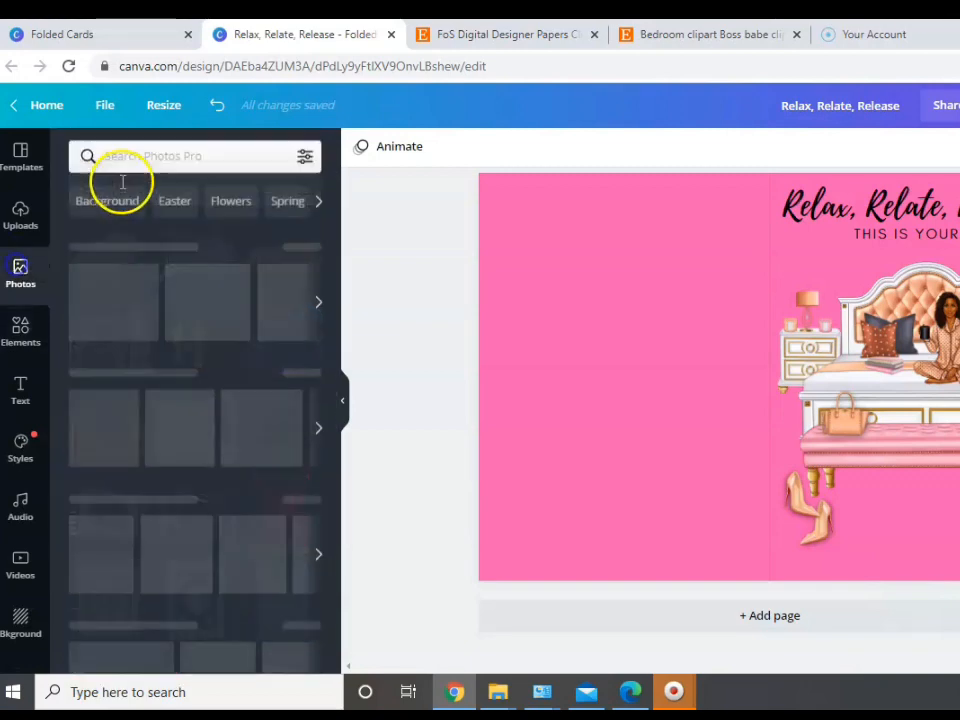
pyautogui.click(122, 182)
pyautogui.write('FUR RUG')
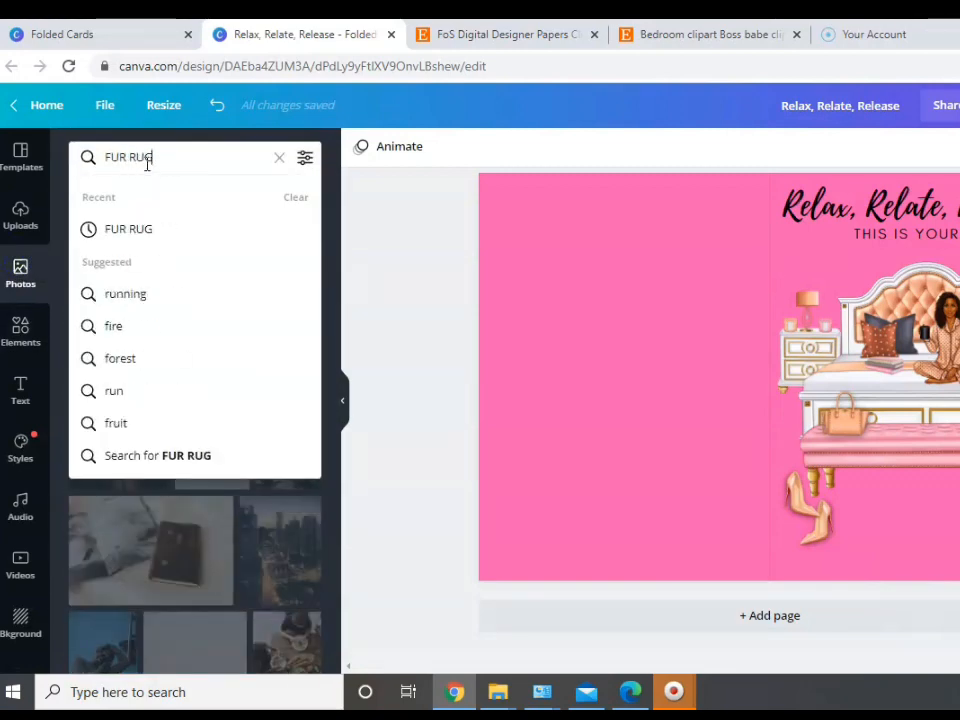
pyautogui.press('Return')
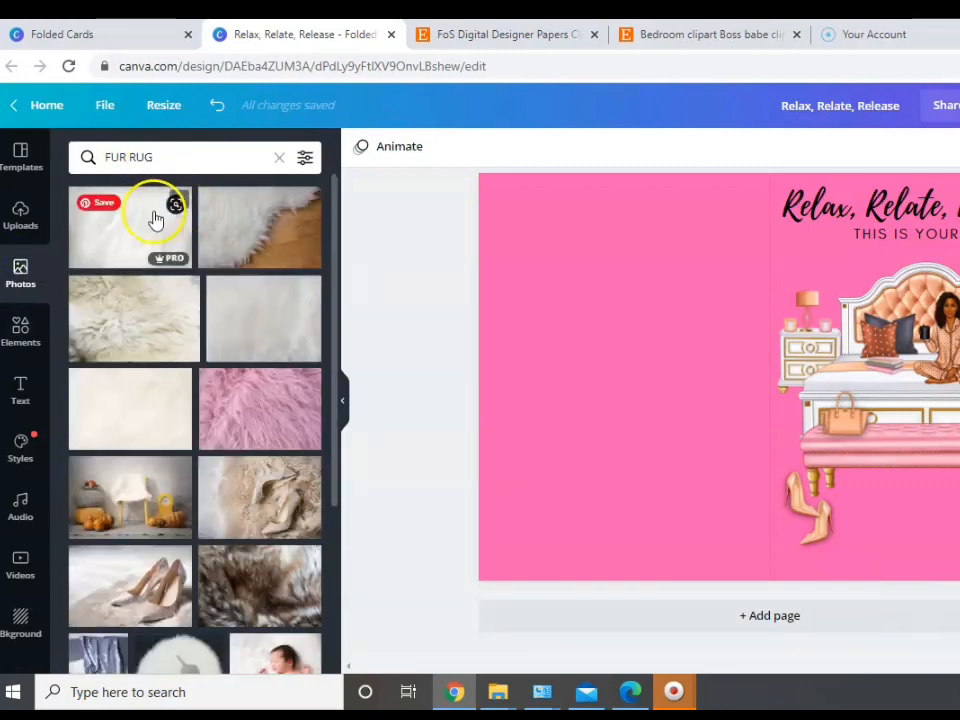
pyautogui.click(155, 220)
pyautogui.moveTo(825, 364); pyautogui.dragTo(950, 511)
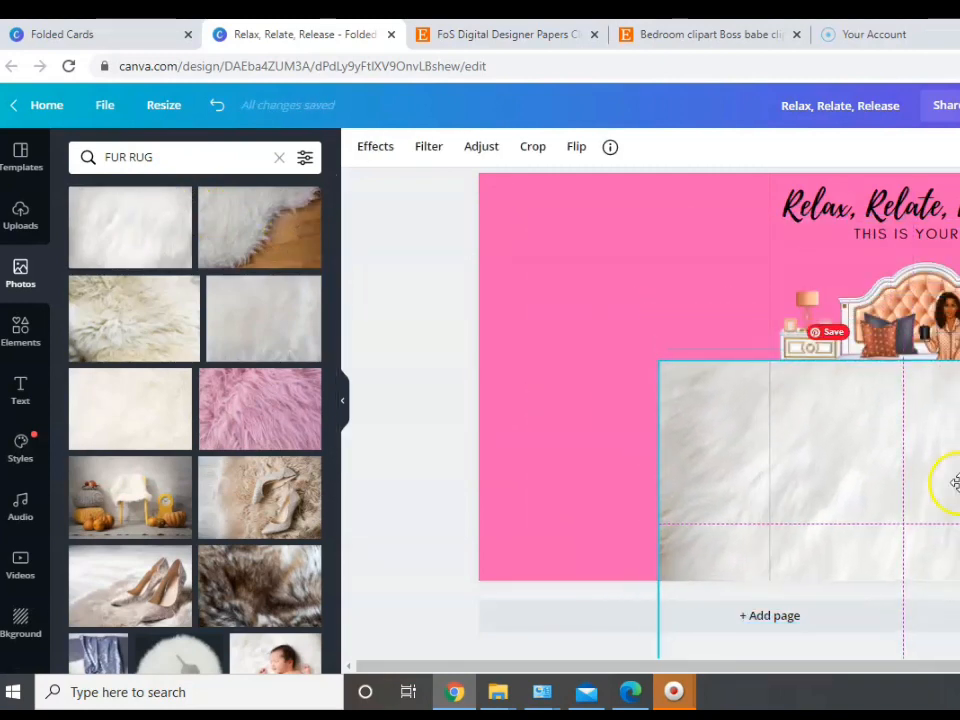
# Send the white fur photo behind the bedroom clipart and move it slightly lower as a floor
pyautogui.click(958, 148)
pyautogui.click(935, 228)
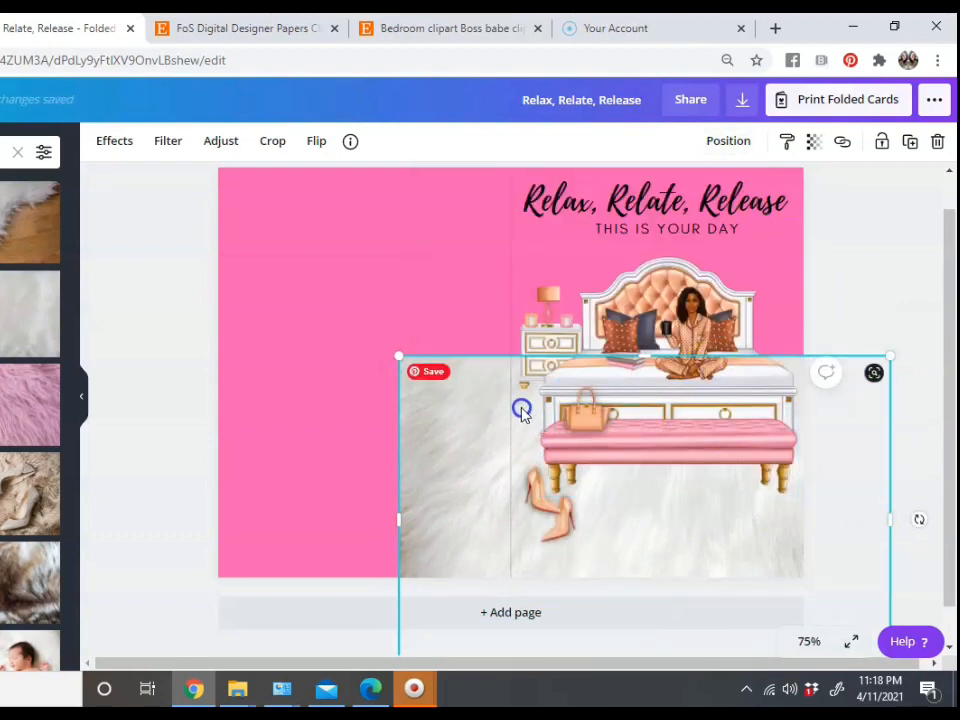
pyautogui.moveTo(521, 407); pyautogui.dragTo(521, 421)
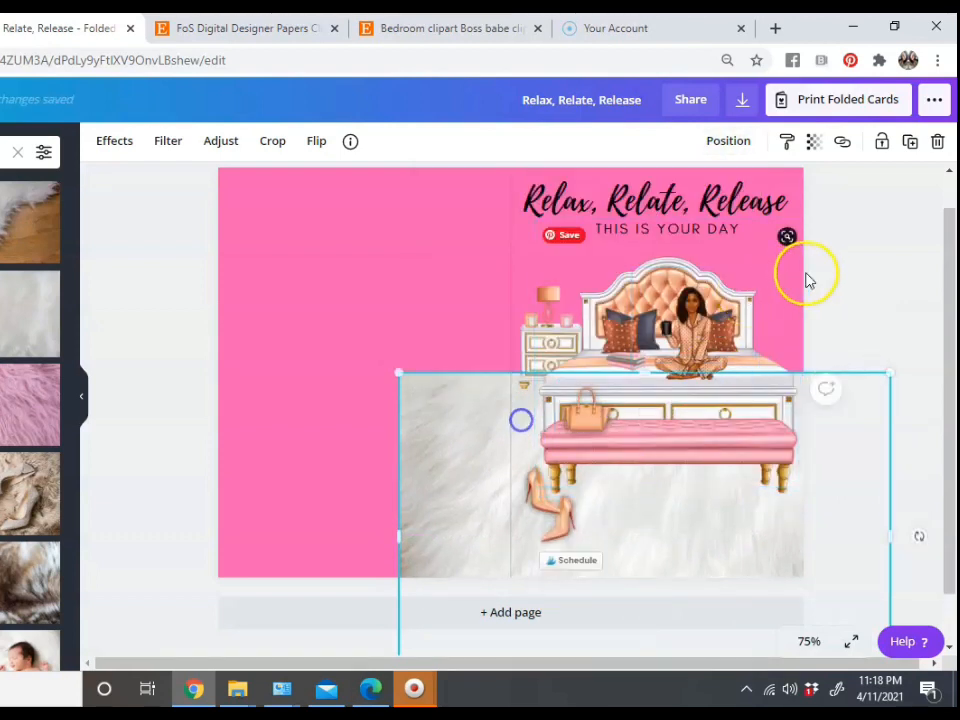
pyautogui.click(855, 276)
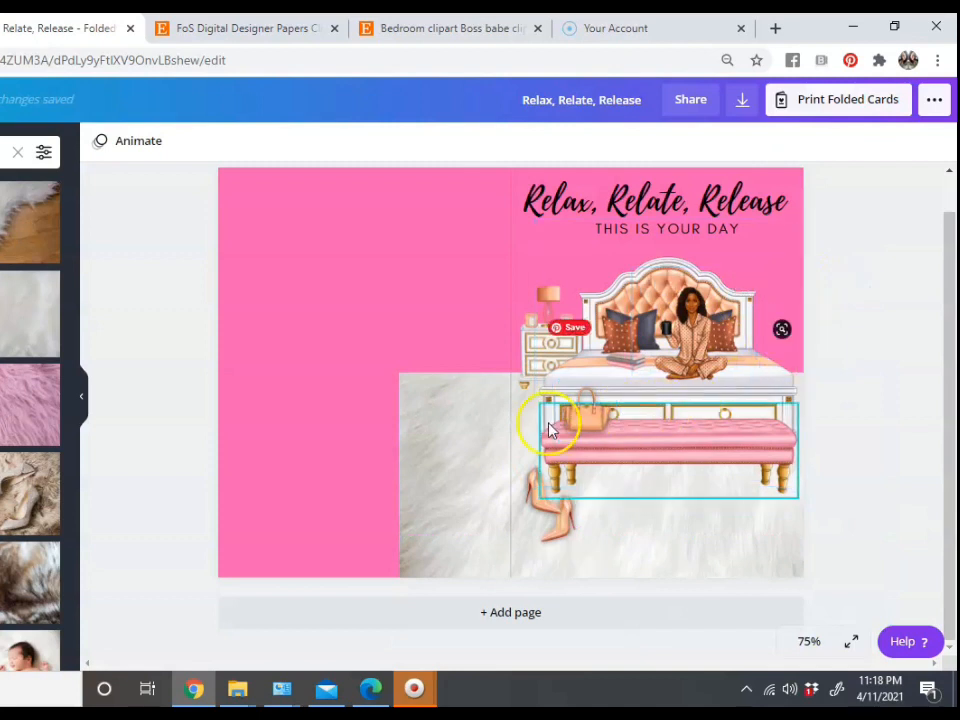
pyautogui.click(489, 437)
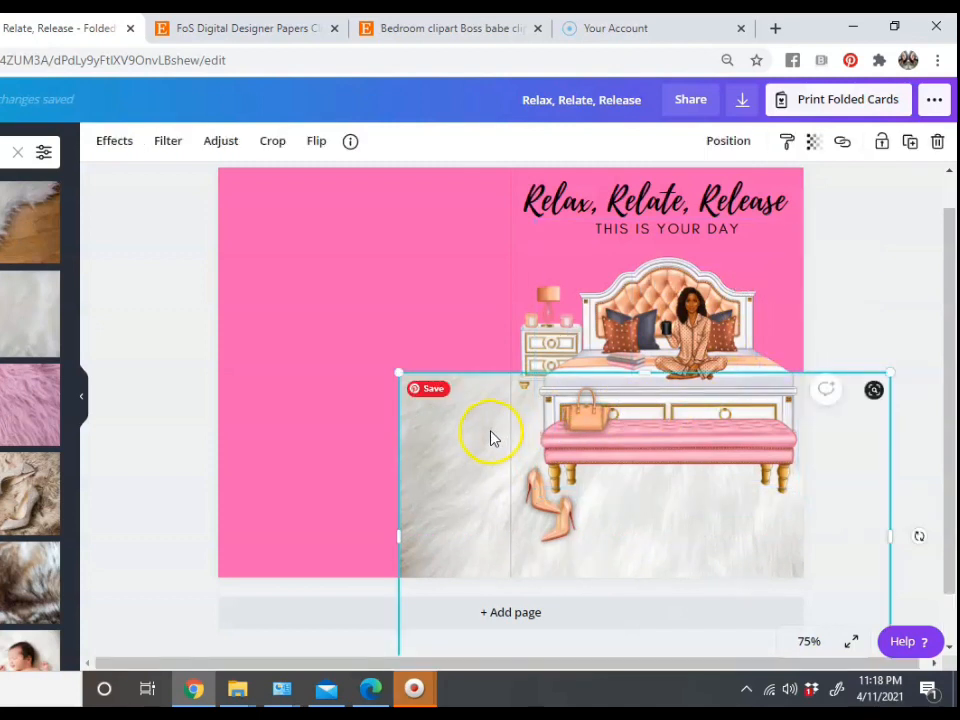
# Narrow the white fur photo from both sides so it covers only the width of the card's front half
pyautogui.click(808, 641)
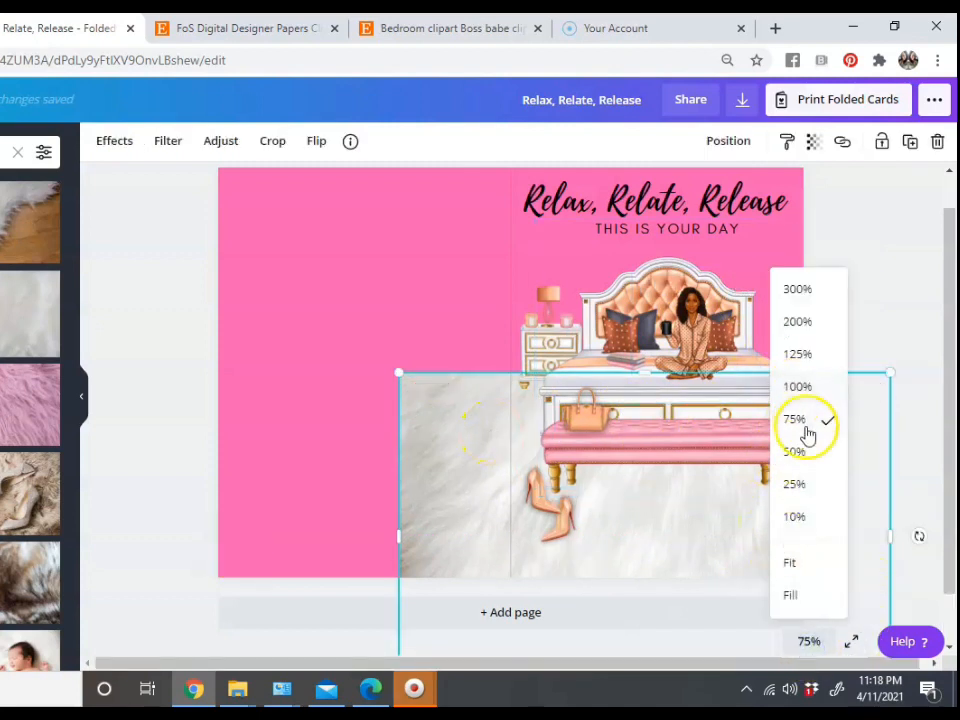
pyautogui.click(800, 484)
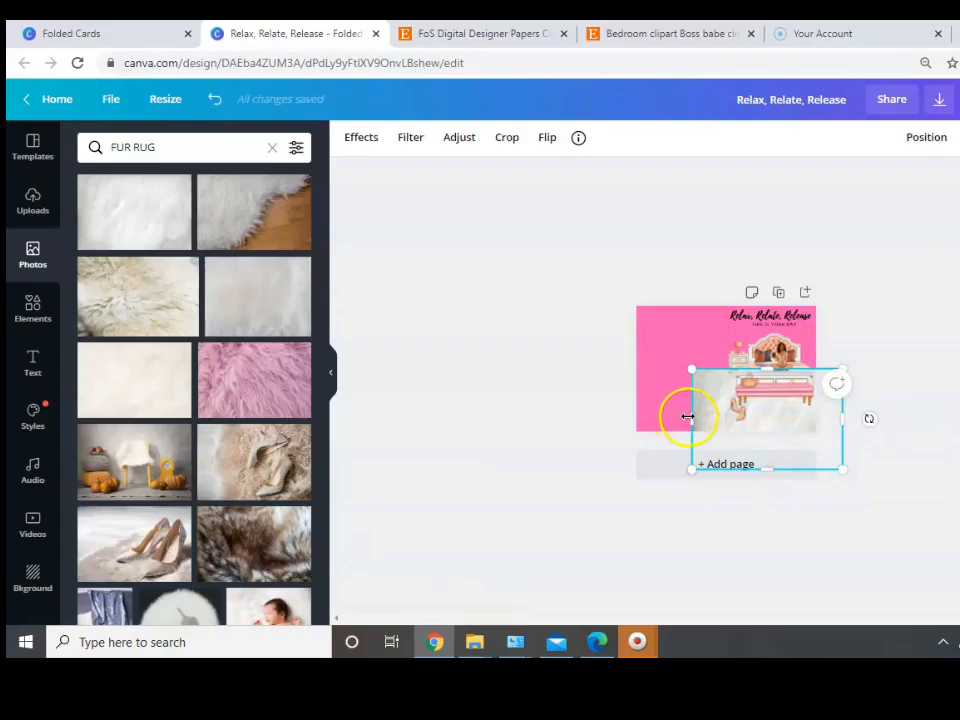
pyautogui.moveTo(471, 446); pyautogui.dragTo(505, 438)
pyautogui.moveTo(721, 411); pyautogui.dragTo(729, 409)
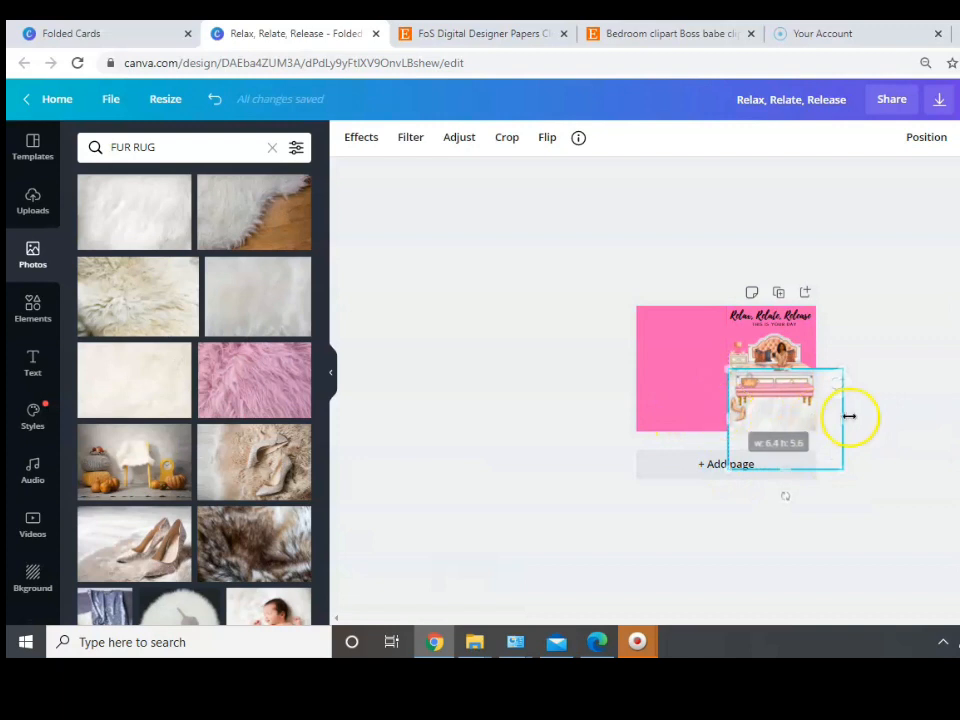
pyautogui.moveTo(830, 417); pyautogui.dragTo(821, 416)
pyautogui.click(894, 420)
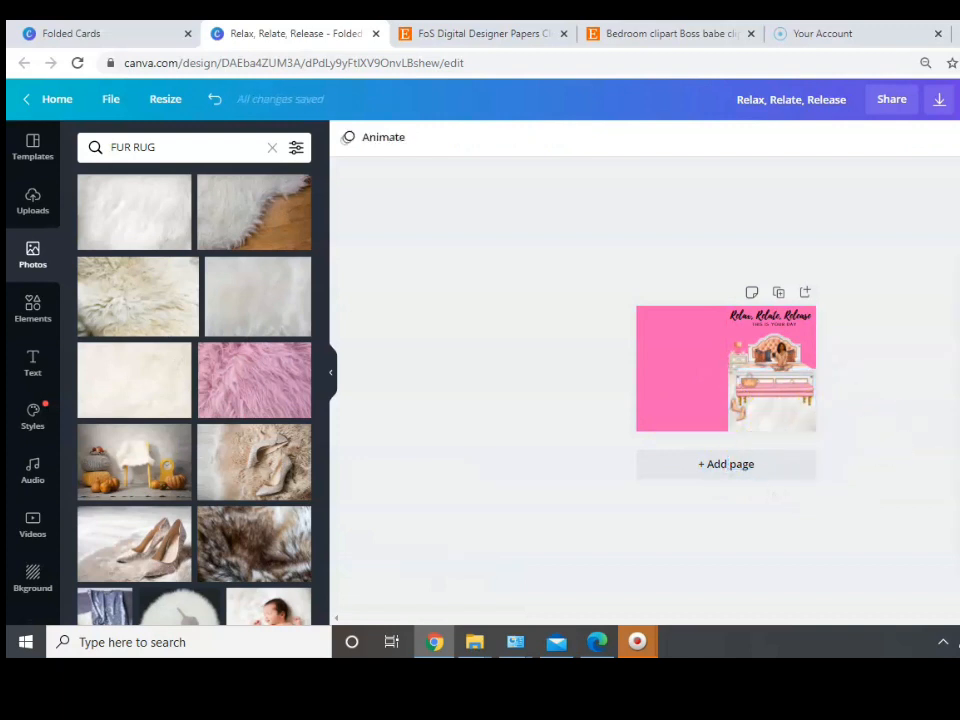
# Extend the white fur photo's left edge so it lines up exactly with the card's fold line
pyautogui.click(957, 379)
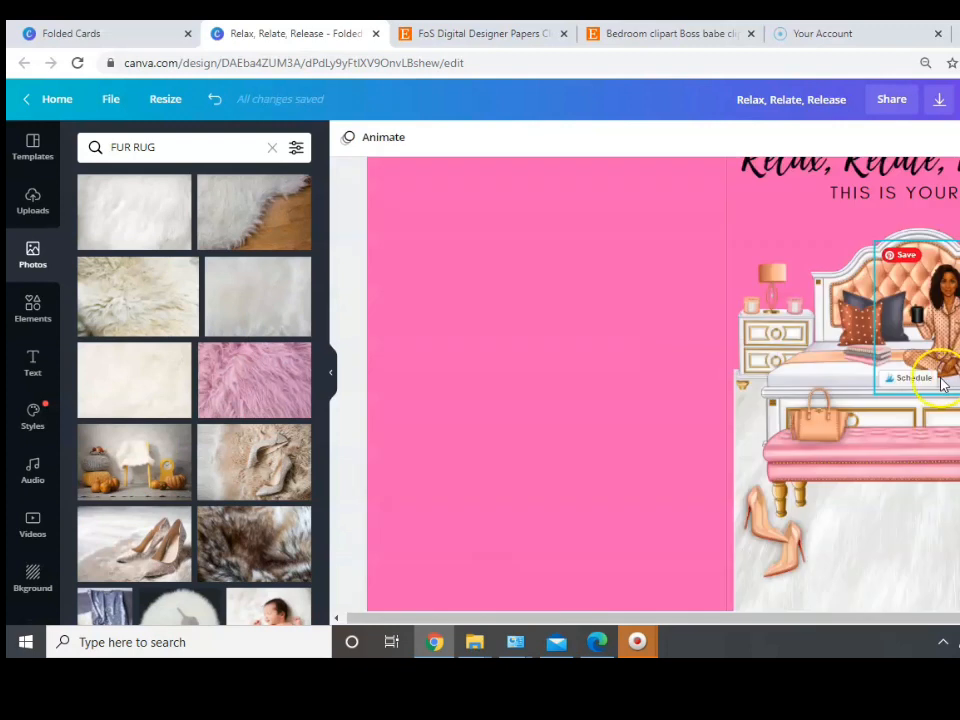
pyautogui.click(742, 427)
pyautogui.moveTo(738, 498); pyautogui.dragTo(735, 560)
pyautogui.scroll(-2, 750, 515)
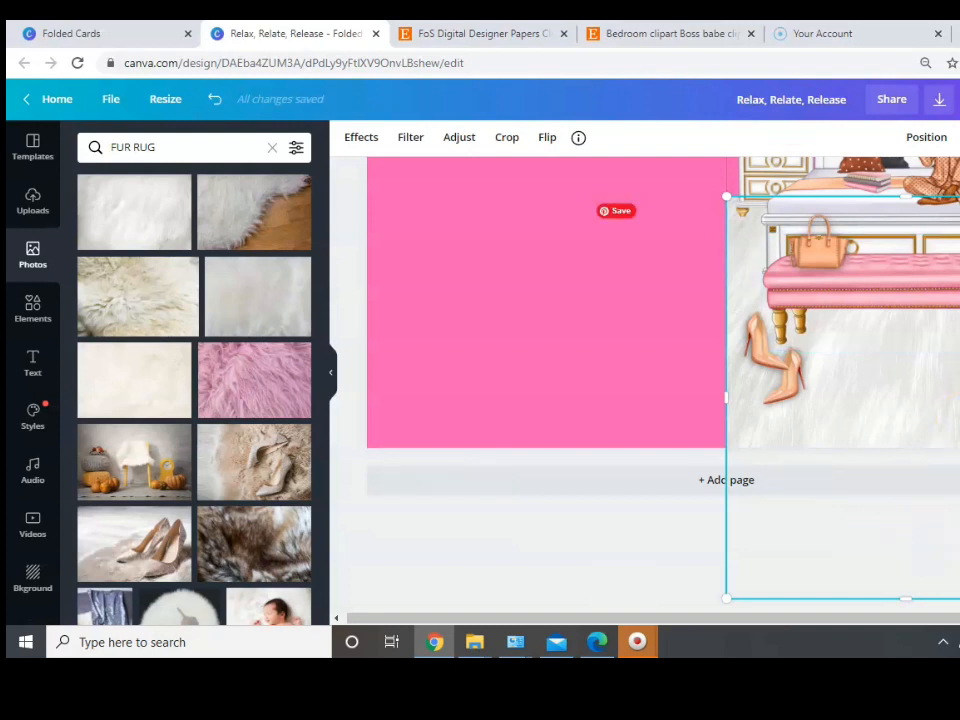
pyautogui.click(955, 540)
pyautogui.scroll(3, 940, 380)
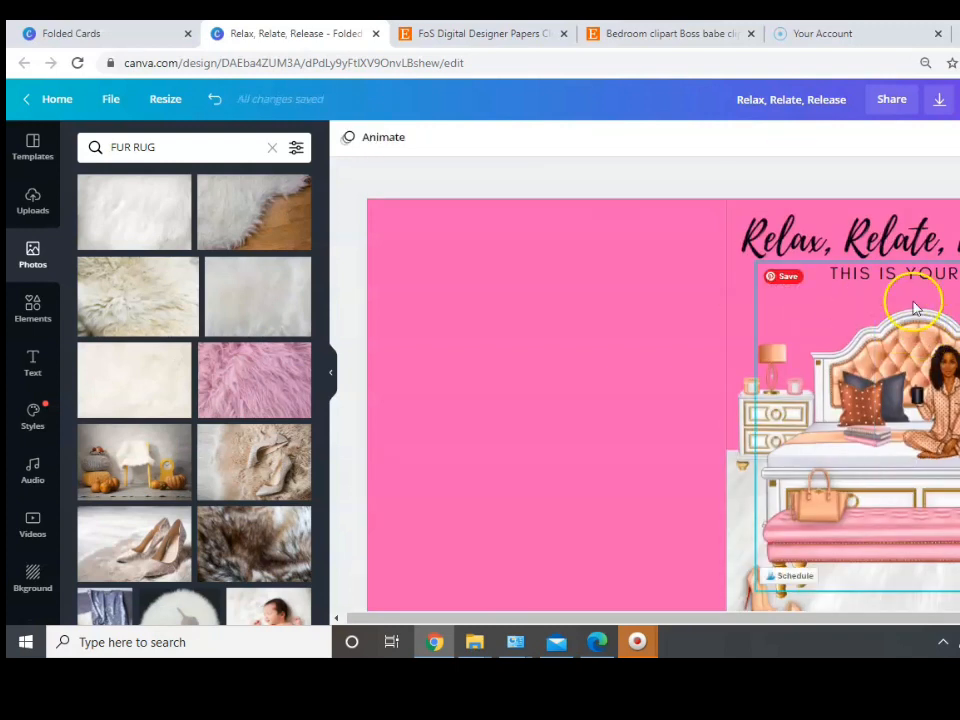
# Change the page background to the light peach tone from the high-heel shoe's photo colors
pyautogui.click(666, 311)
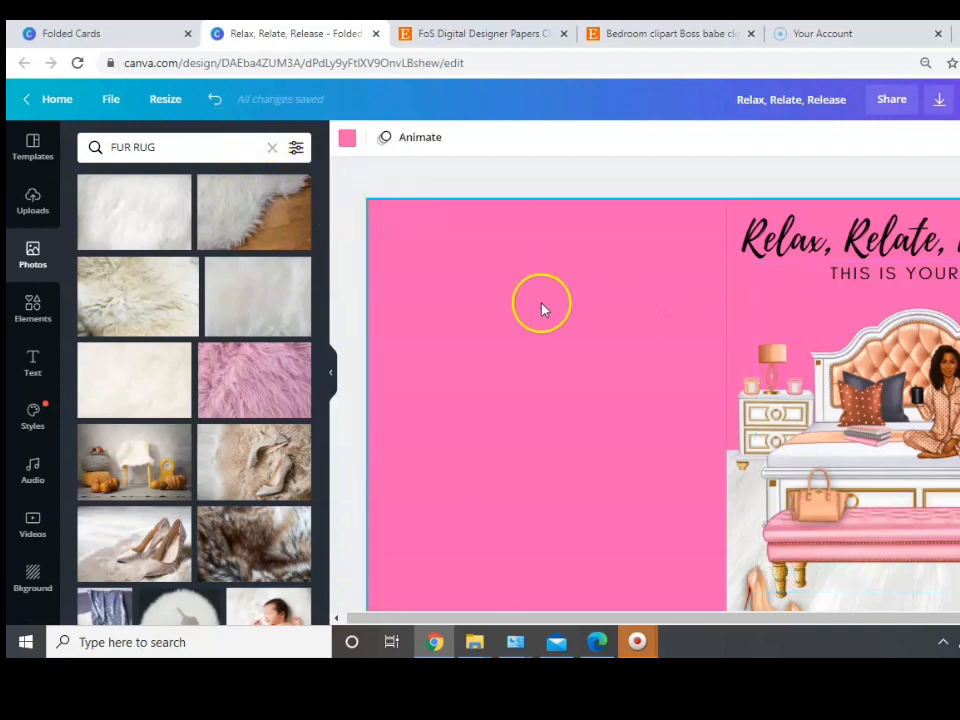
pyautogui.click(347, 138)
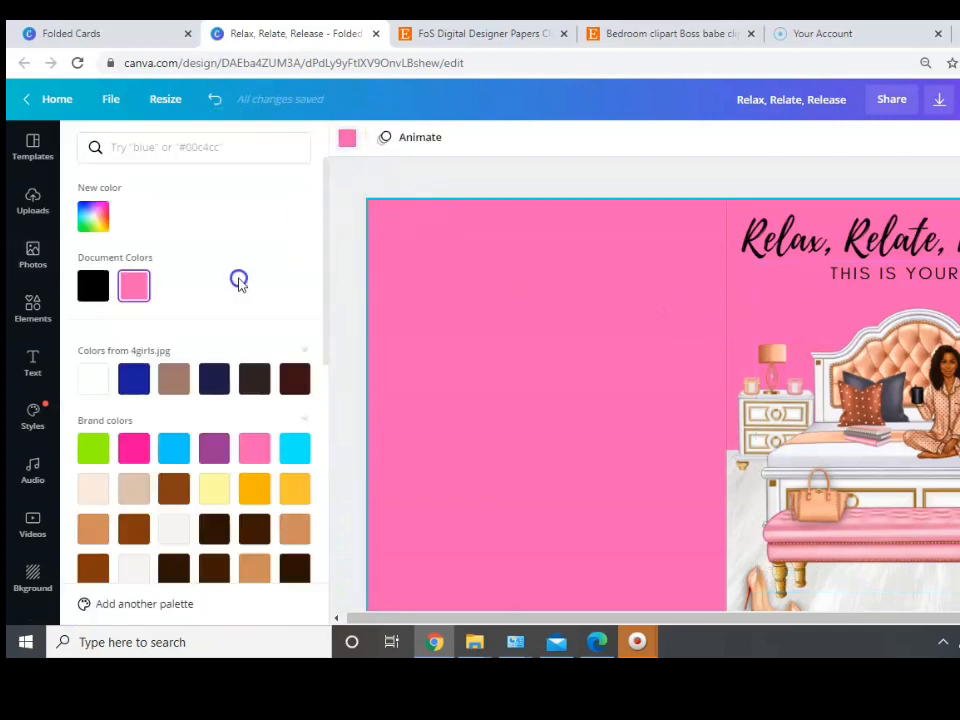
pyautogui.click(127, 289)
pyautogui.scroll(-6, 118, 283)
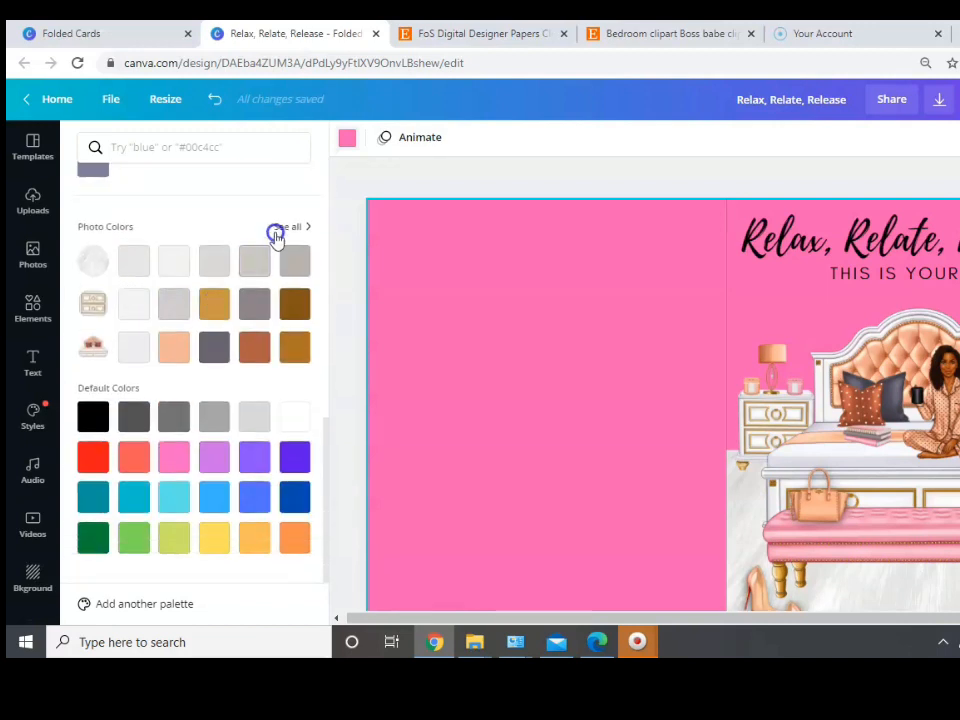
pyautogui.click(282, 228)
pyautogui.scroll(-2, 123, 250)
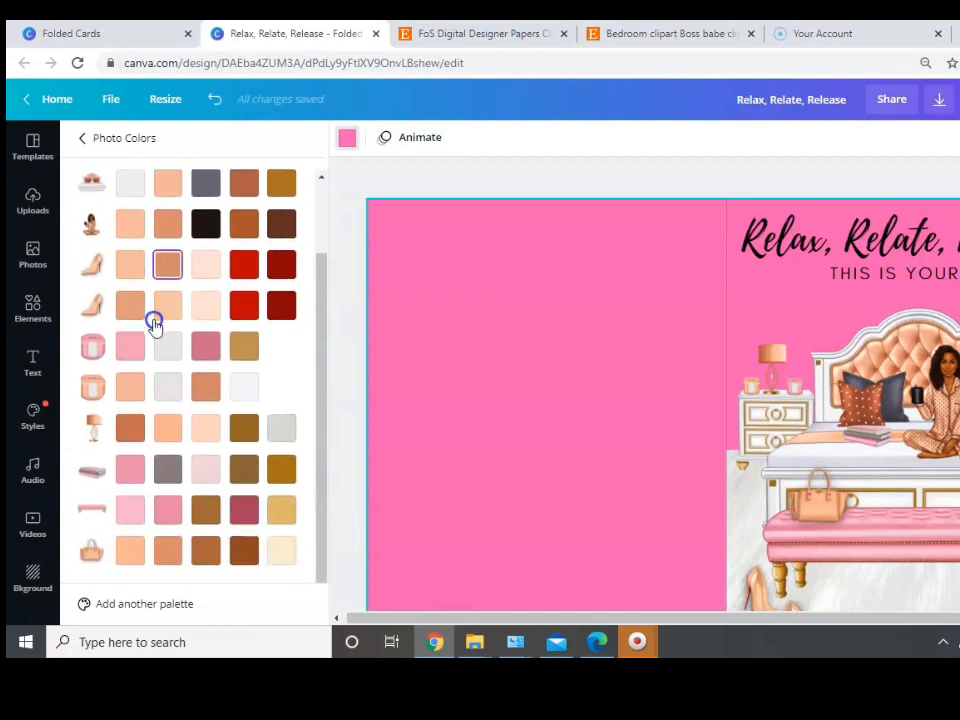
pyautogui.click(130, 266)
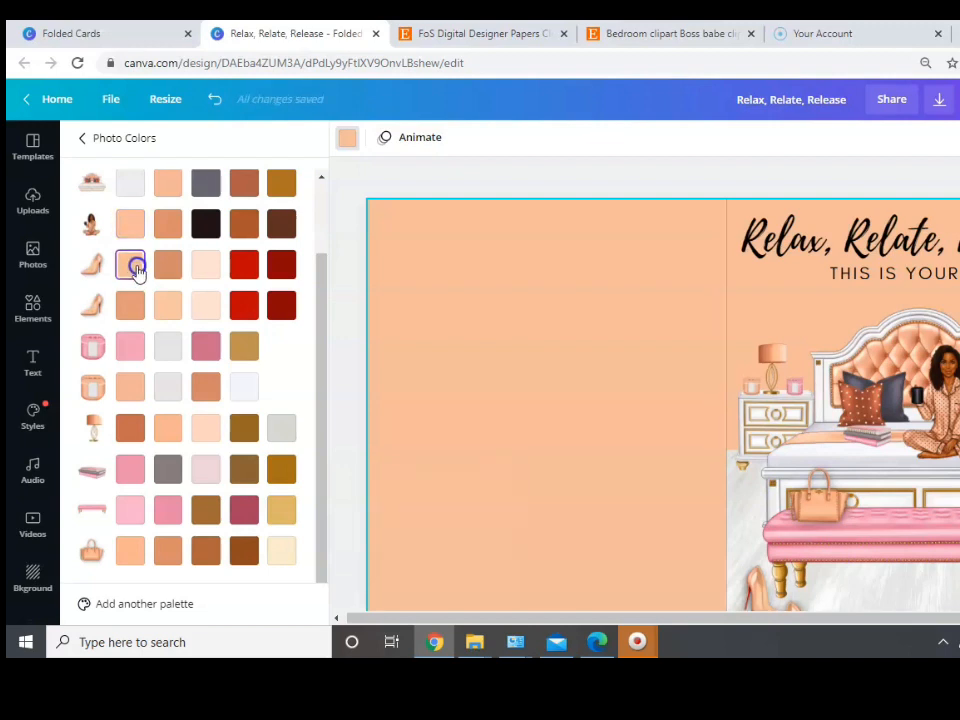
pyautogui.scroll(-3, 725, 380)
pyautogui.scroll(3, 800, 405)
pyautogui.scroll(-3, 834, 411)
pyautogui.scroll(3, 834, 411)
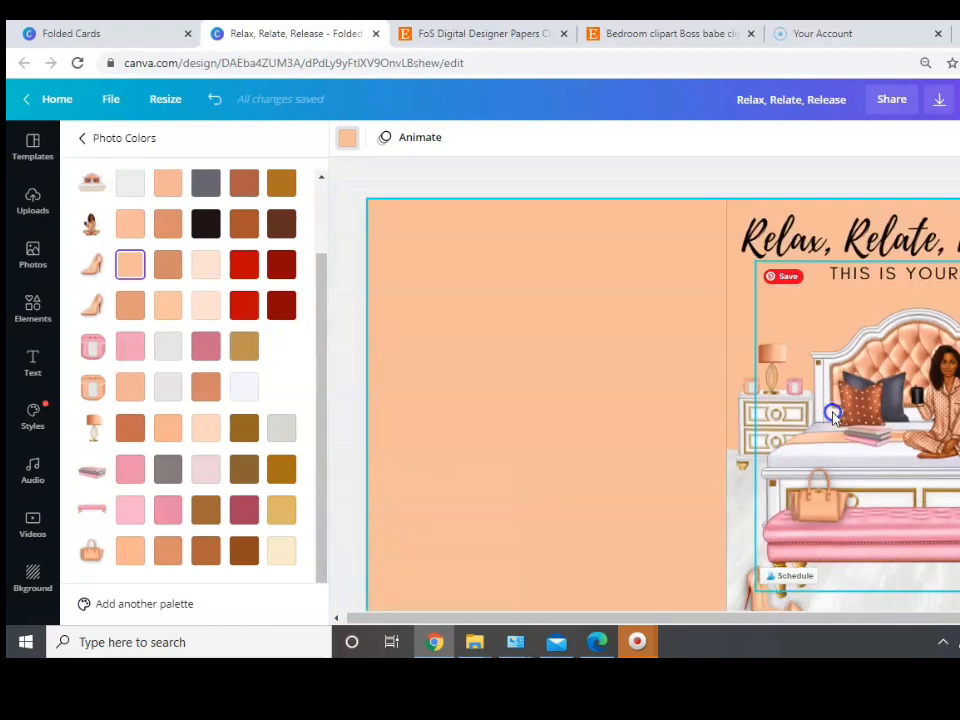
# Recolor the "Relax, Relate, Release" title with the terracotta tone from the lamp's photo colors after trying other photo tones
pyautogui.click(818, 250)
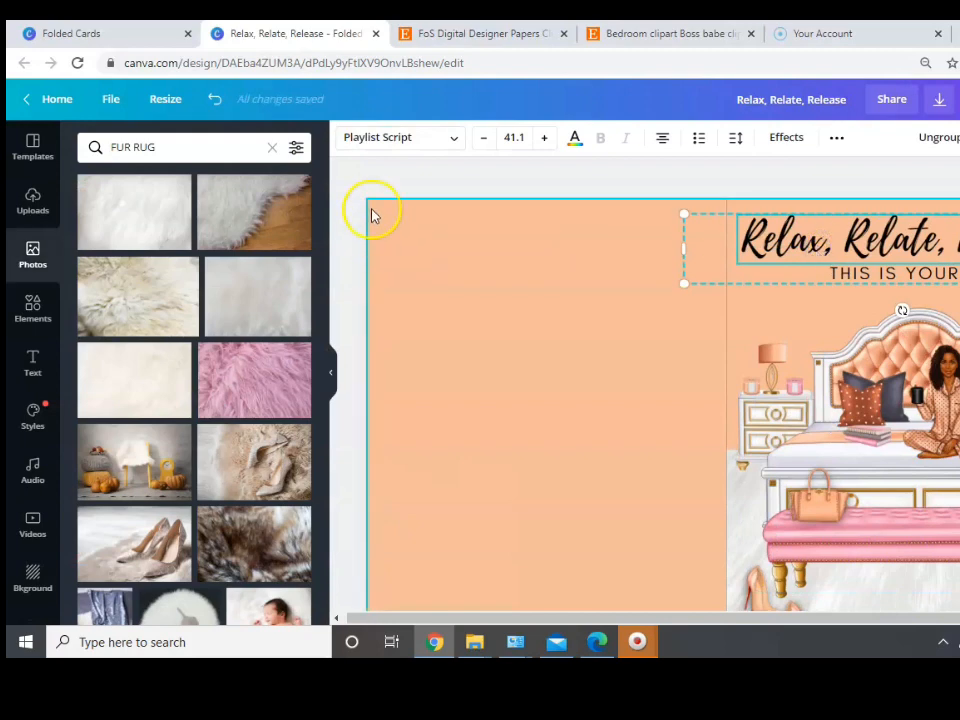
pyautogui.click(576, 140)
pyautogui.scroll(-5, 290, 320)
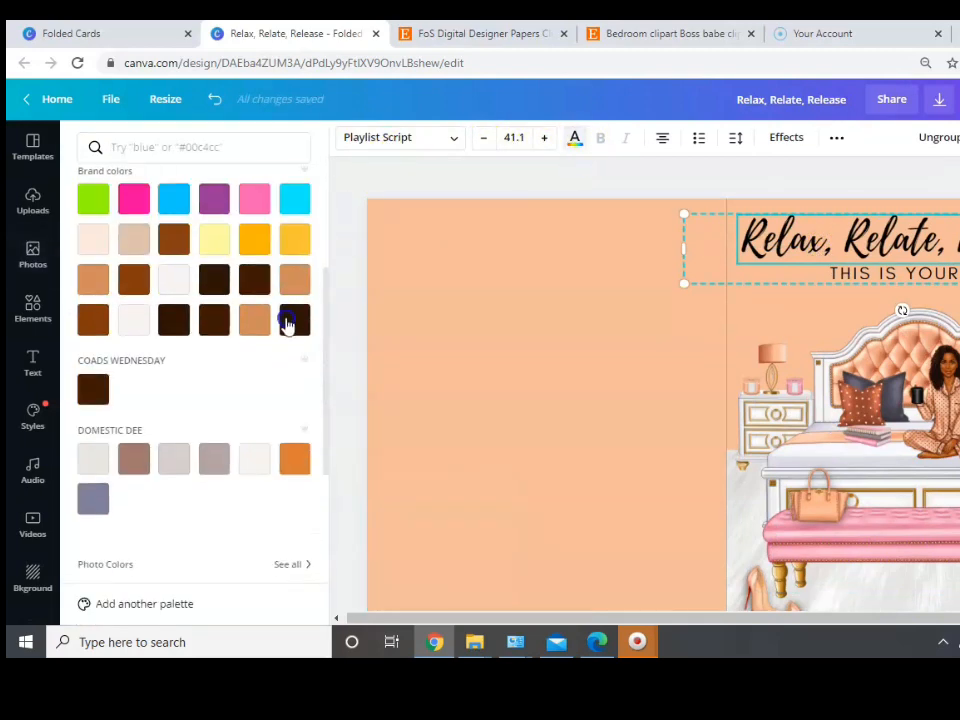
pyautogui.click(292, 220)
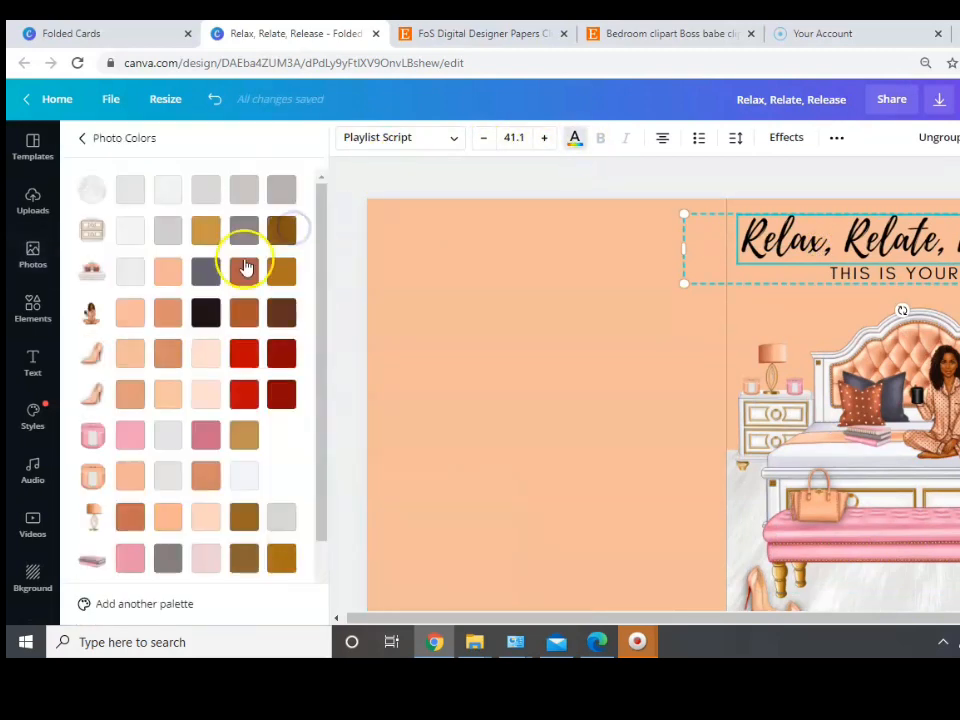
pyautogui.click(208, 236)
pyautogui.click(168, 280)
pyautogui.click(169, 312)
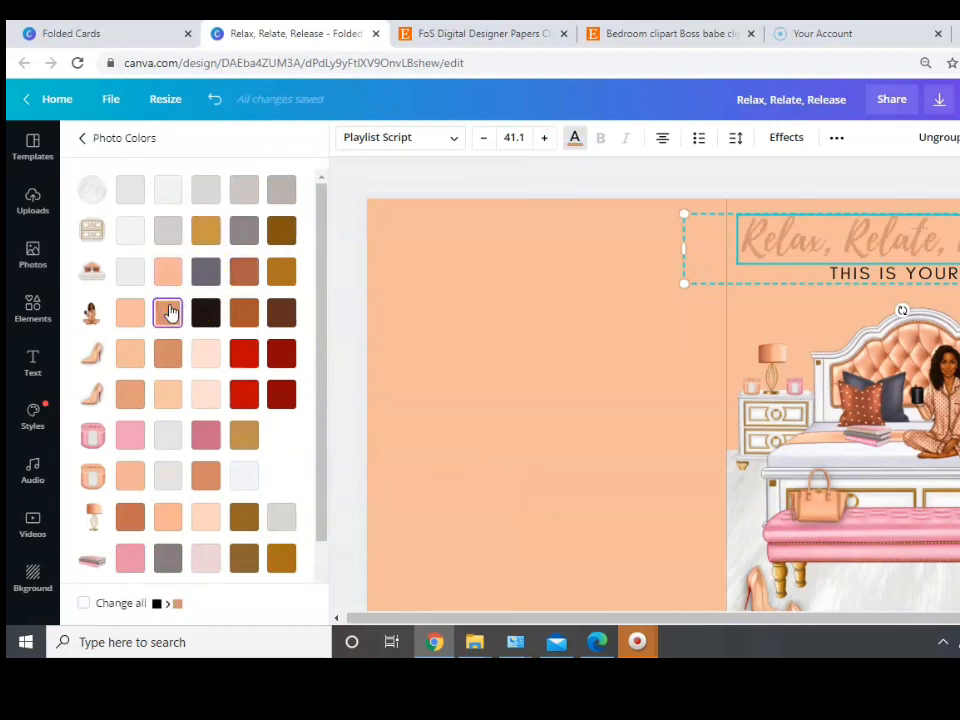
pyautogui.click(168, 396)
pyautogui.click(207, 355)
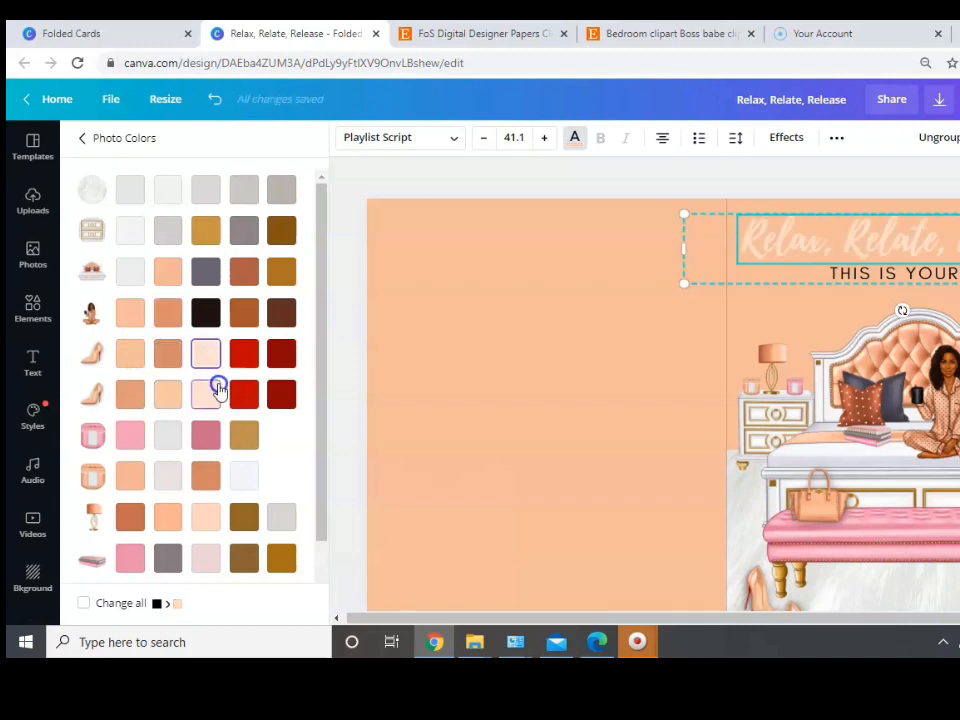
pyautogui.click(249, 313)
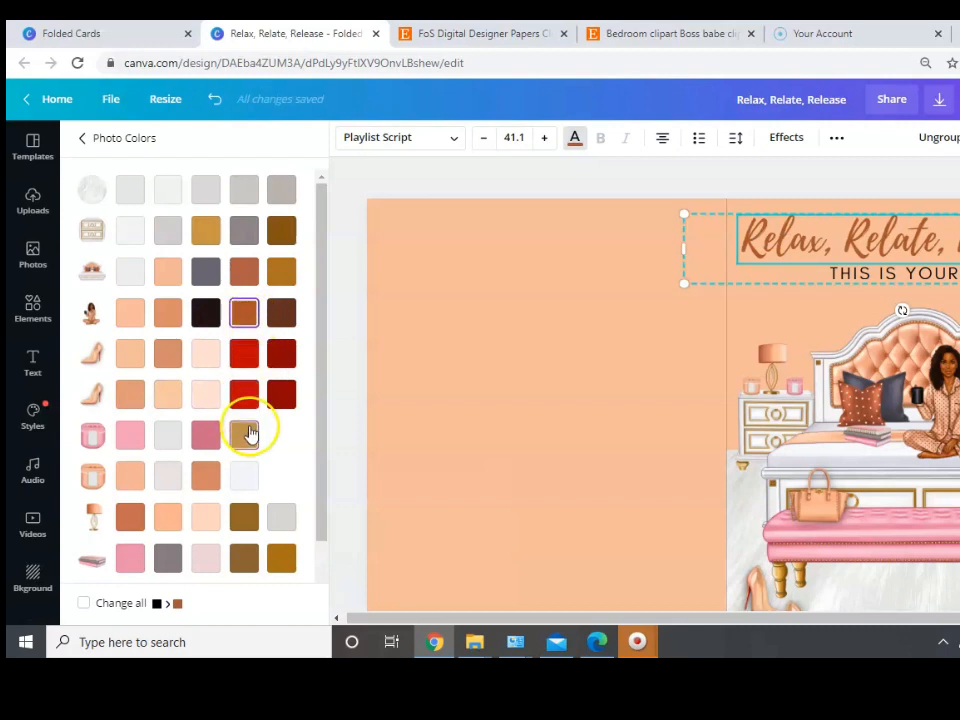
pyautogui.scroll(-1, 240, 420)
pyautogui.click(207, 393)
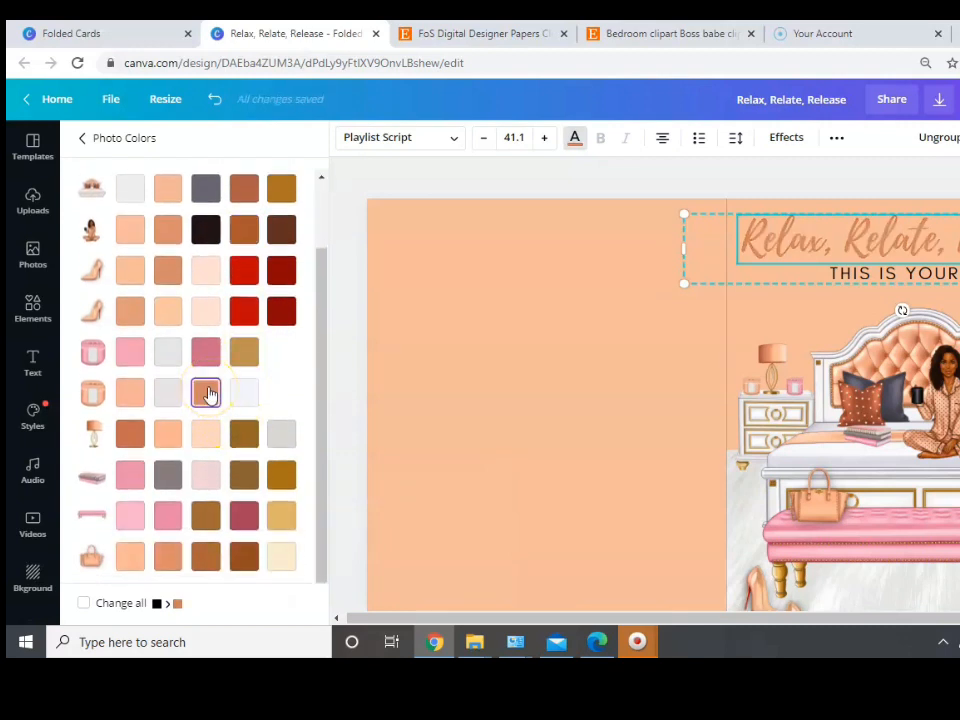
pyautogui.click(131, 391)
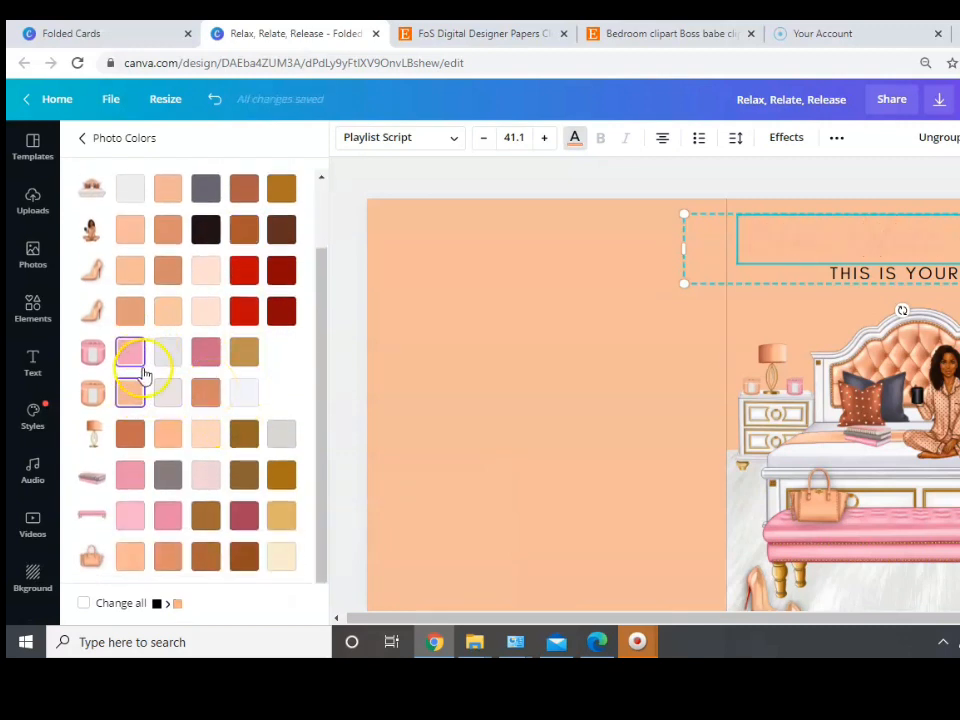
pyautogui.click(148, 428)
pyautogui.scroll(1, 135, 433)
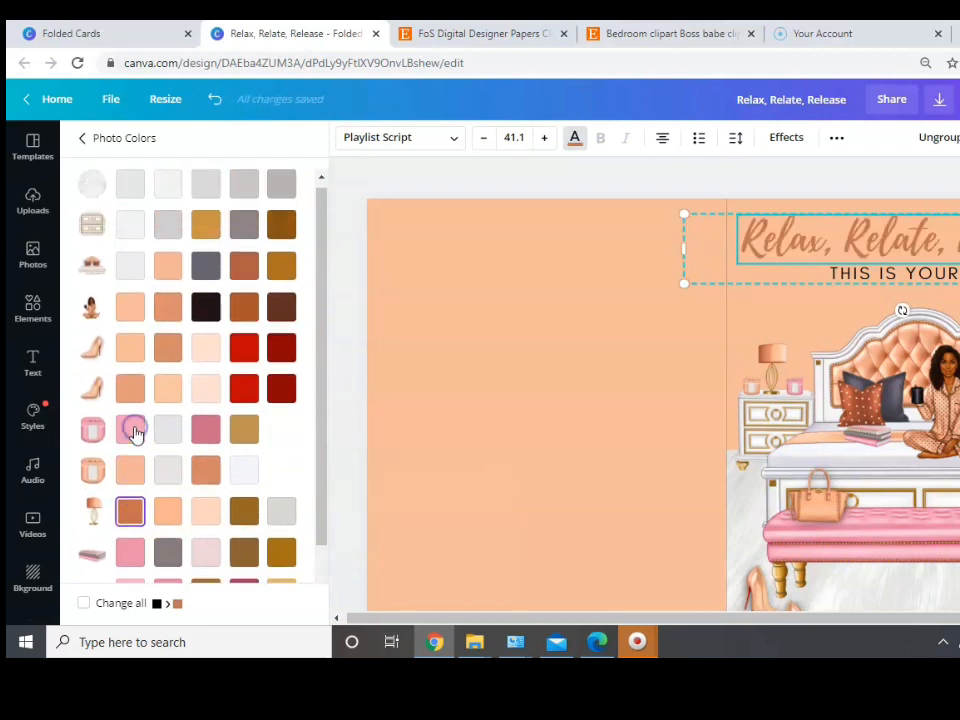
pyautogui.scroll(-1, 818, 267)
pyautogui.scroll(1, 884, 242)
# Recolor the "THIS IS YOUR DAY" subtitle with the same terracotta tone from the lamp's photo colors
pyautogui.click(886, 272)
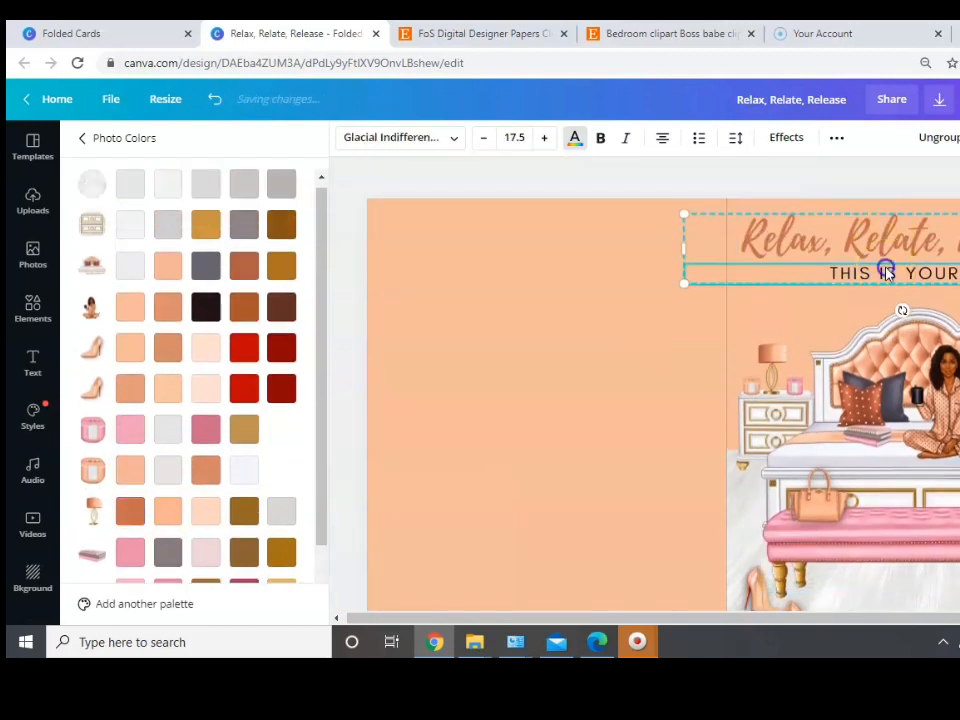
pyautogui.scroll(-2, 135, 438)
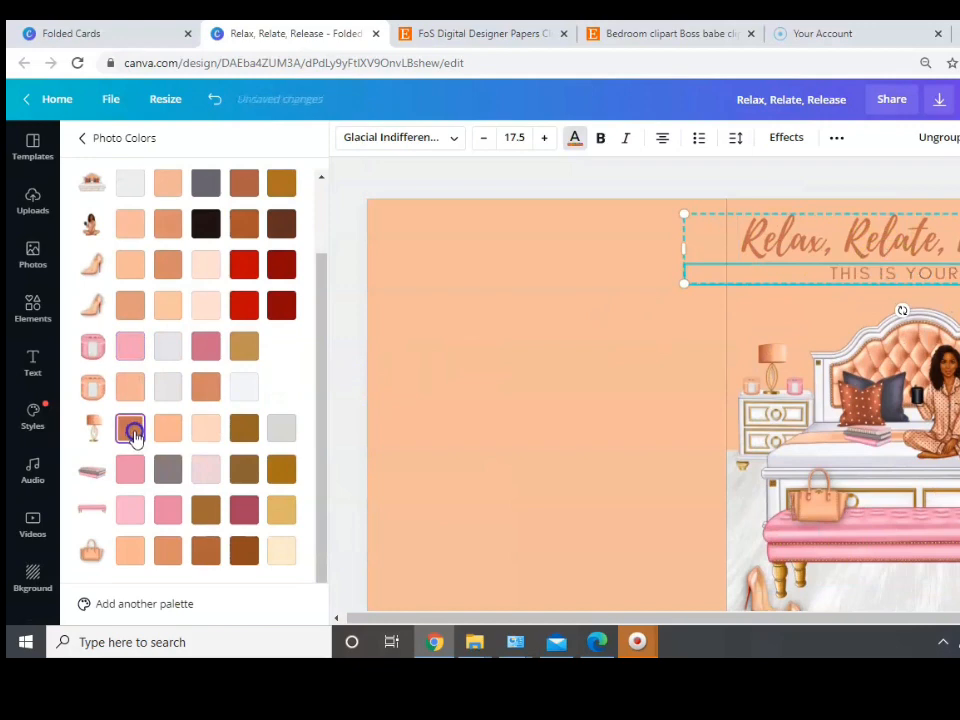
pyautogui.click(568, 276)
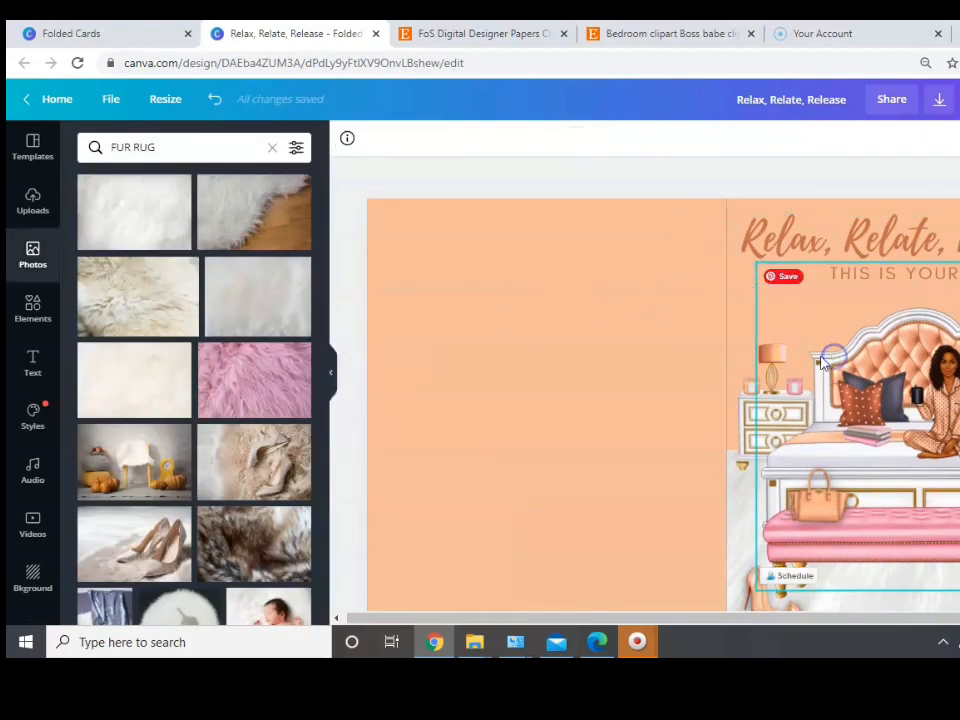
pyautogui.scroll(-2, 797, 362)
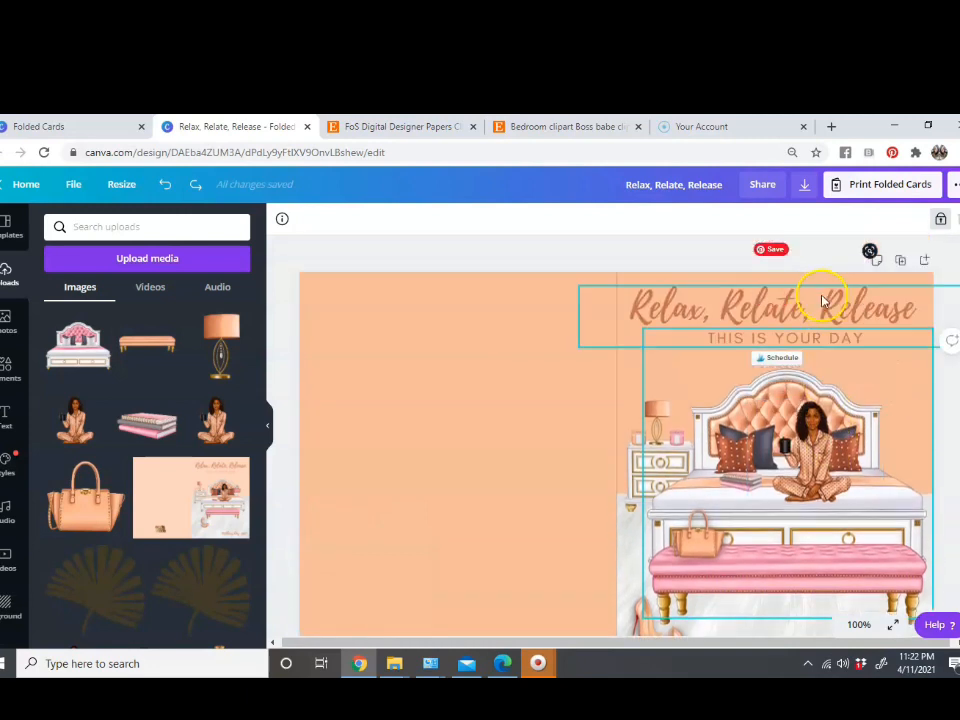
# Duplicate the title and subtitle group and move the copy onto the rug floor below the bench
pyautogui.click(824, 302)
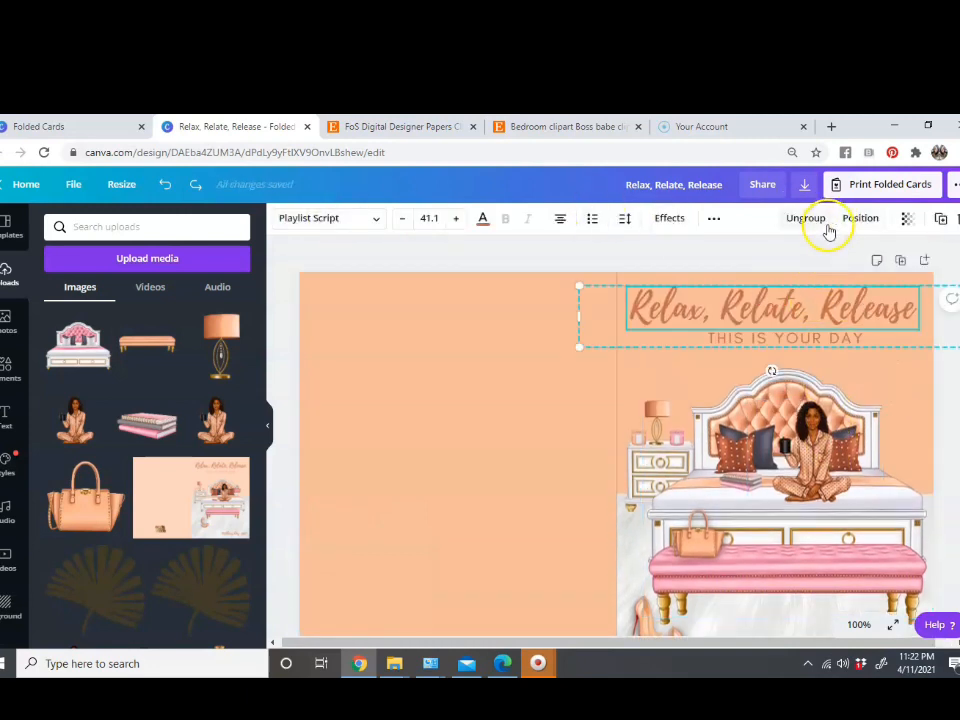
pyautogui.click(941, 222)
pyautogui.moveTo(776, 308); pyautogui.dragTo(828, 600)
pyautogui.scroll(-2, 814, 510)
pyautogui.moveTo(808, 473); pyautogui.dragTo(800, 515)
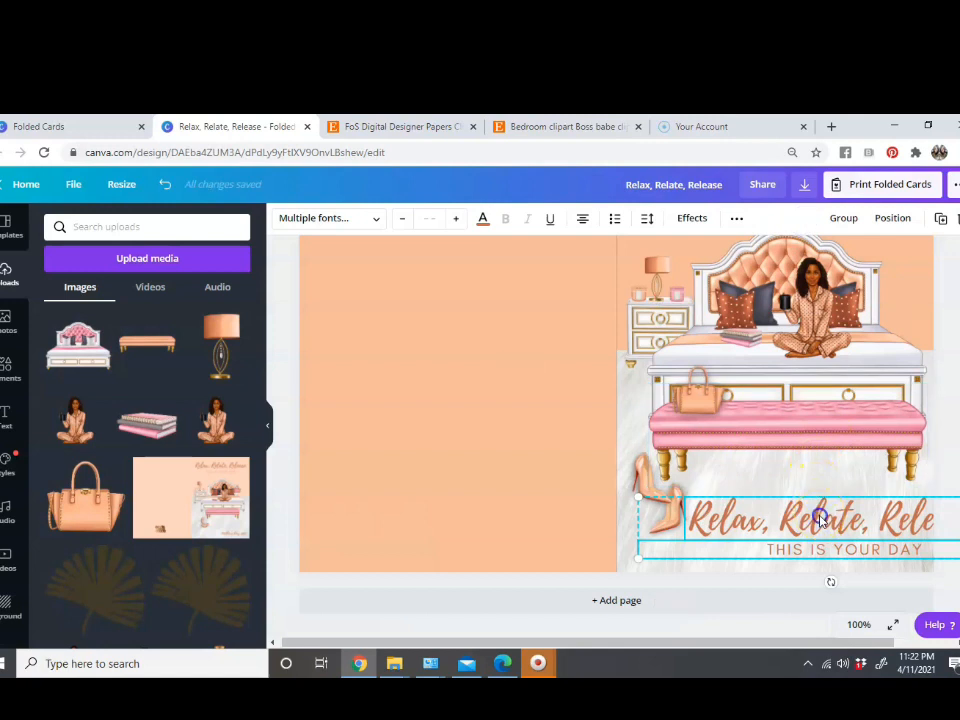
# Delete the copied "THIS IS YOUR DAY" line from the rug floor, keeping the copied script title
pyautogui.click(773, 471)
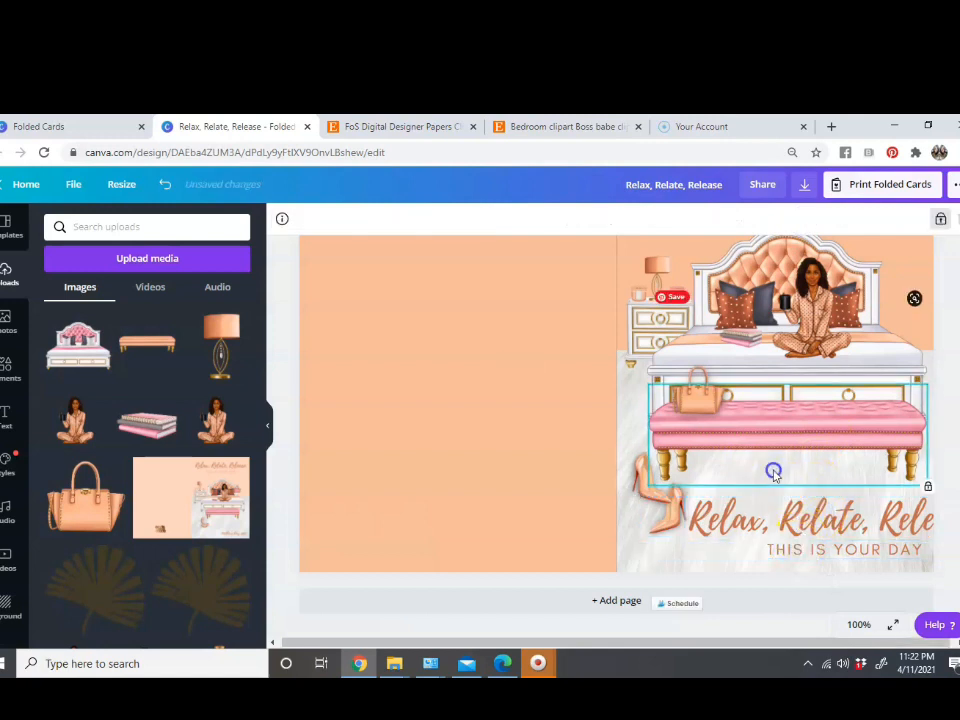
pyautogui.click(745, 517)
pyautogui.click(816, 553)
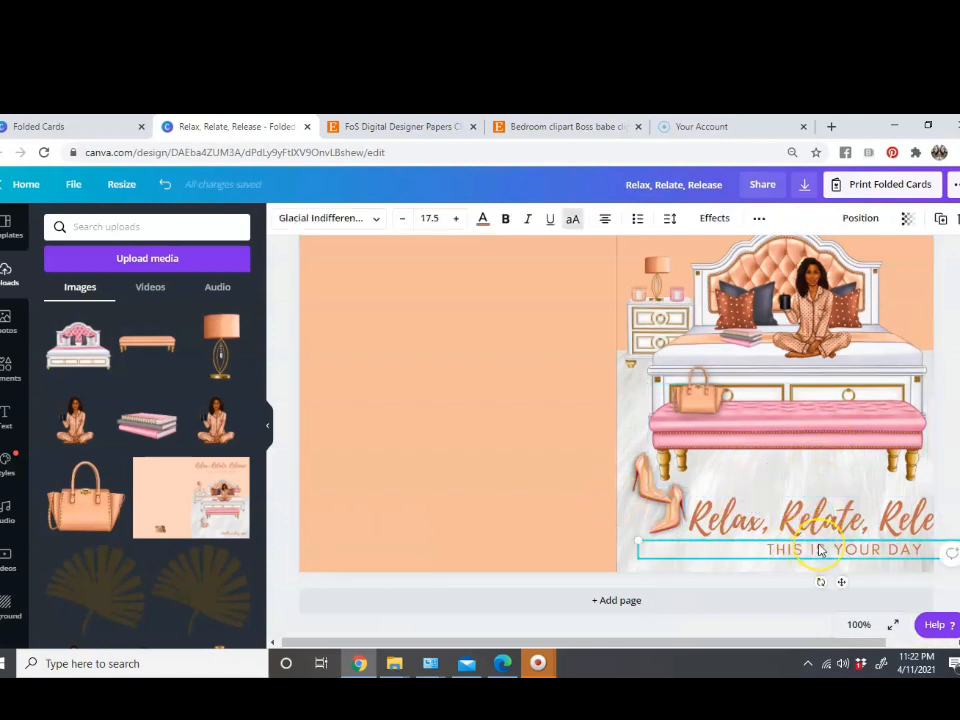
pyautogui.press('Delete')
# Replace the copied title's text with "Mother's Day", narrow its text box and move it to the card front's lower right corner
pyautogui.doubleClick(811, 526)
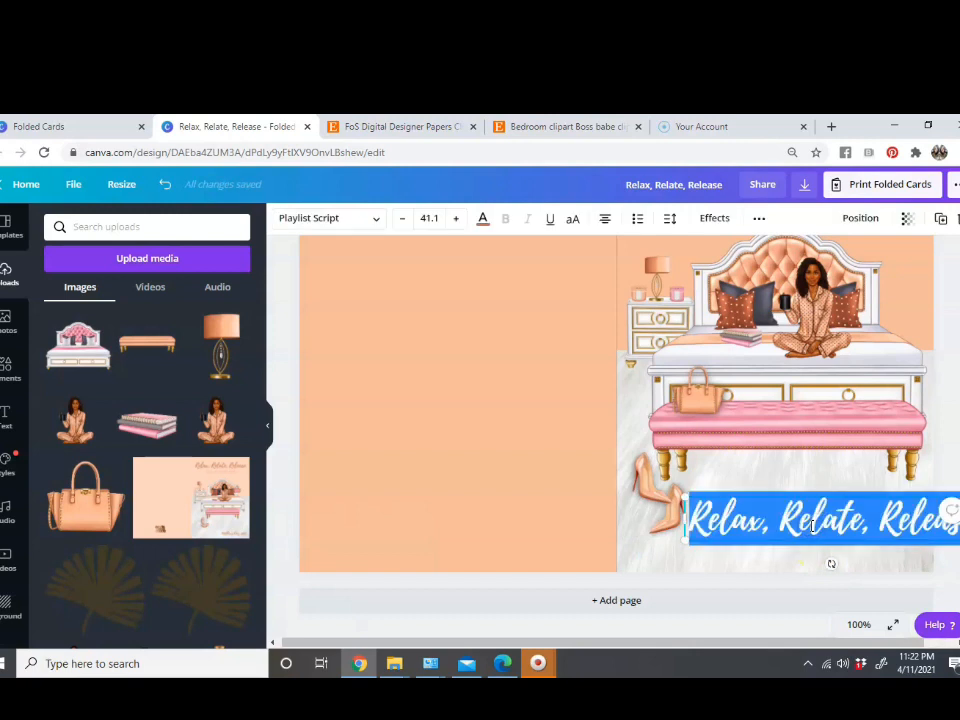
pyautogui.write('me')
pyautogui.write("ther's Day")
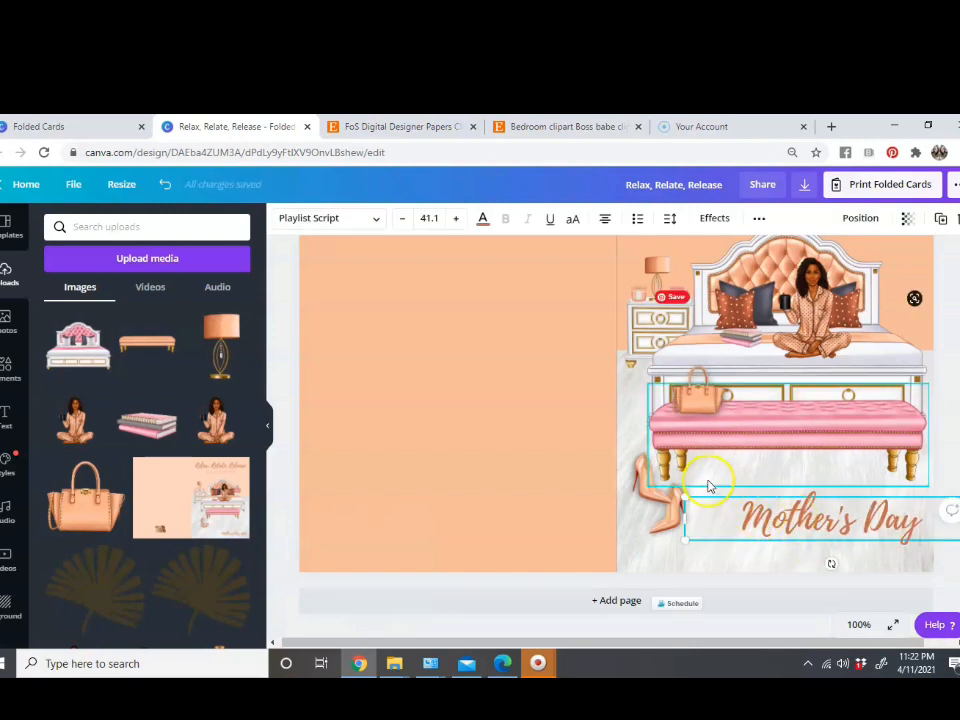
pyautogui.moveTo(685, 513); pyautogui.dragTo(776, 511)
pyautogui.moveTo(835, 512); pyautogui.dragTo(733, 534)
pyautogui.click(317, 293)
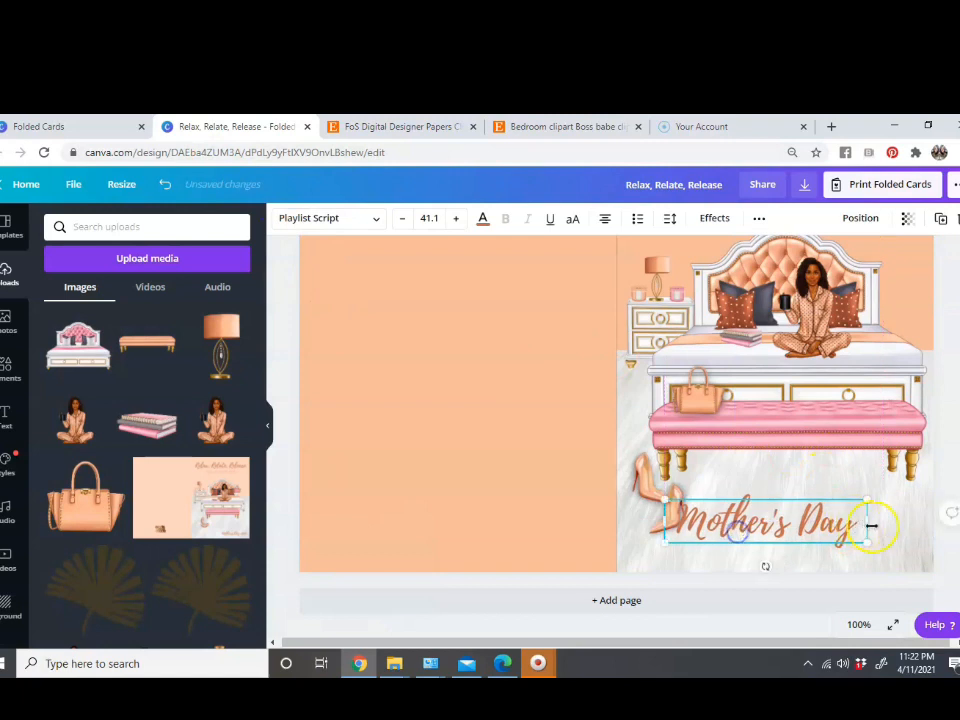
pyautogui.moveTo(868, 527); pyautogui.dragTo(911, 545)
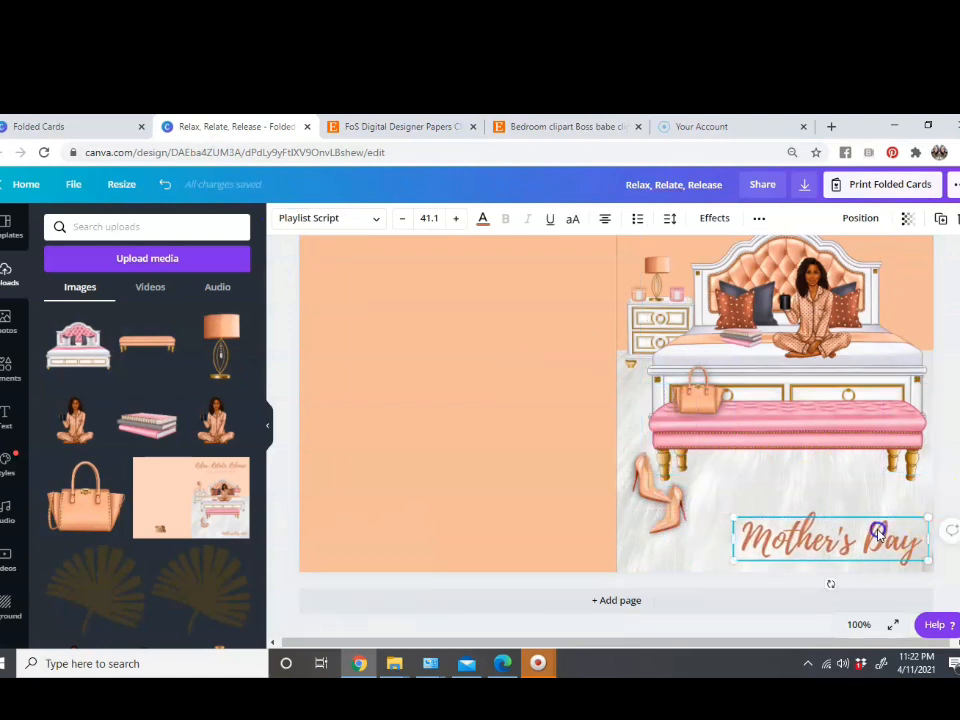
# Add "2021" after "Mother's Day", widen the text box and shrink the text to a small single line in the lower right corner
pyautogui.click(366, 219)
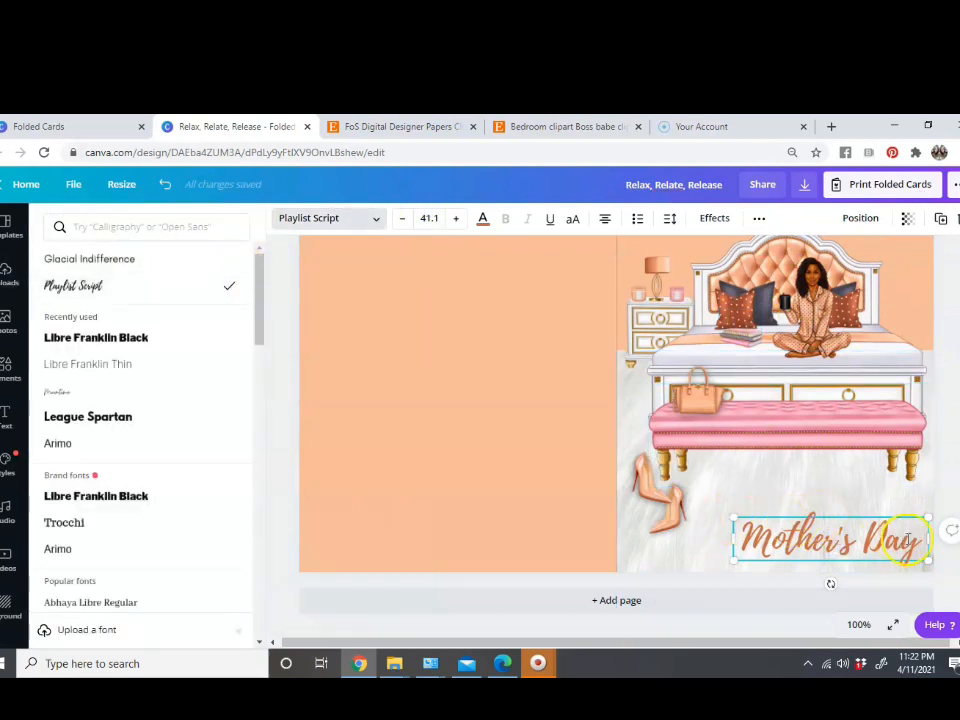
pyautogui.write('2021')
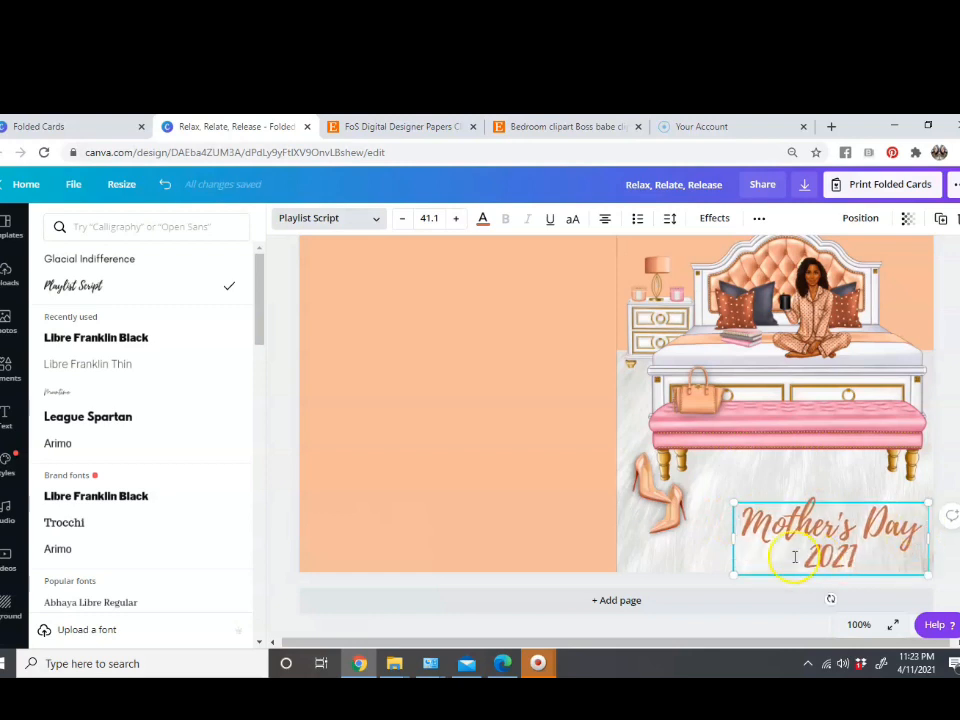
pyautogui.moveTo(732, 540); pyautogui.dragTo(669, 542)
pyautogui.moveTo(669, 519); pyautogui.dragTo(790, 551)
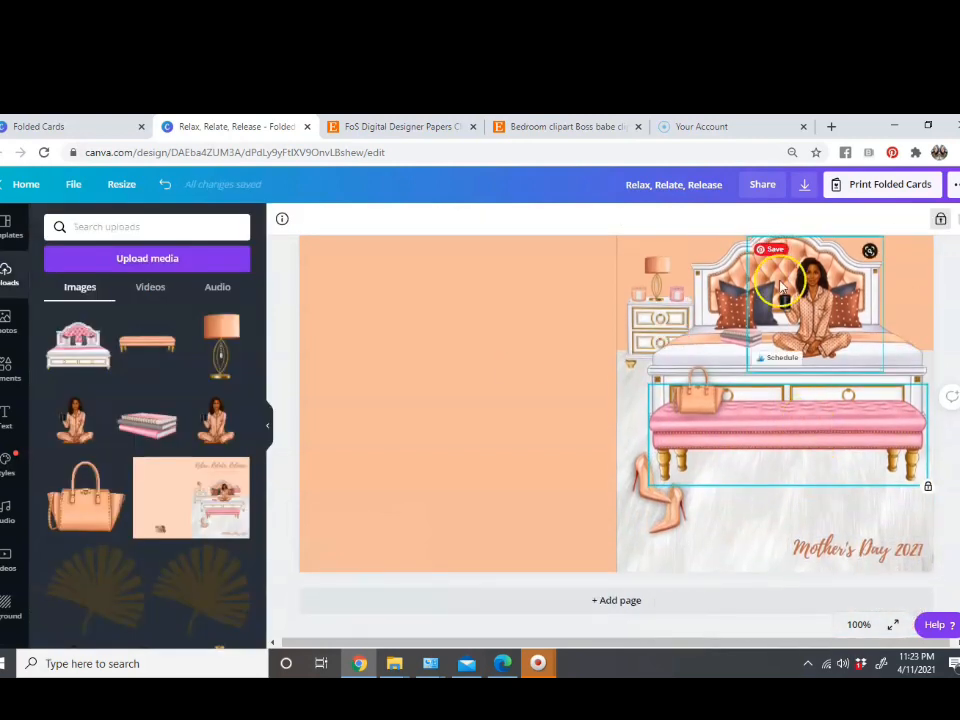
# Shrink the "Mother's Day 2021" text slightly further to font size 18.7
pyautogui.click(890, 448)
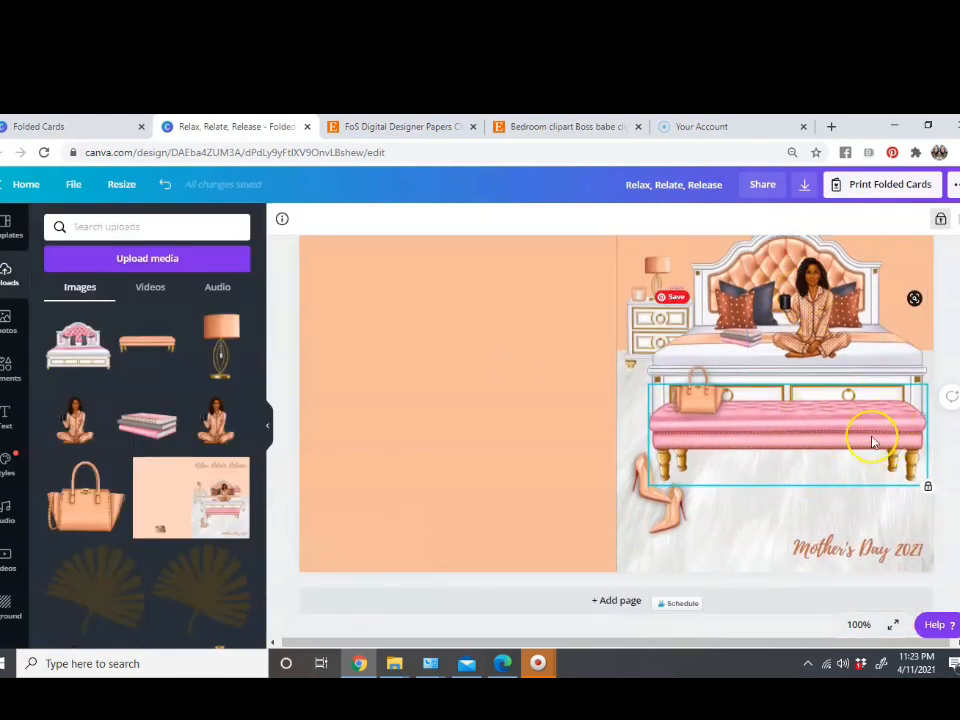
pyautogui.click(850, 546)
pyautogui.moveTo(787, 534); pyautogui.dragTo(808, 542)
pyautogui.scroll(3, 820, 513)
pyautogui.scroll(-2, 822, 514)
pyautogui.scroll(2, 718, 274)
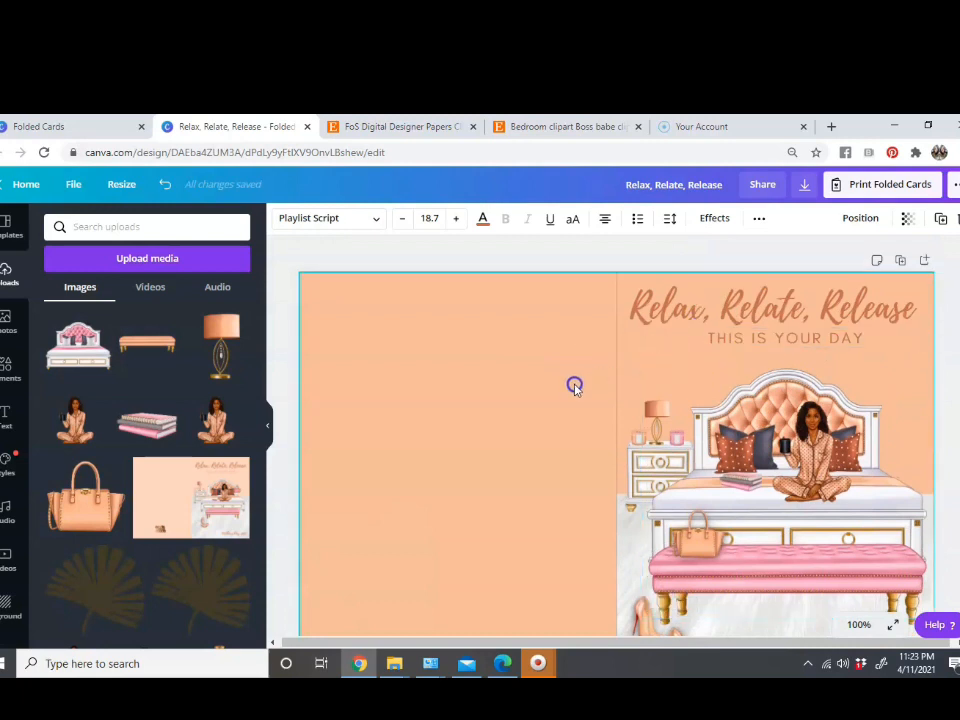
pyautogui.scroll(-3, 627, 362)
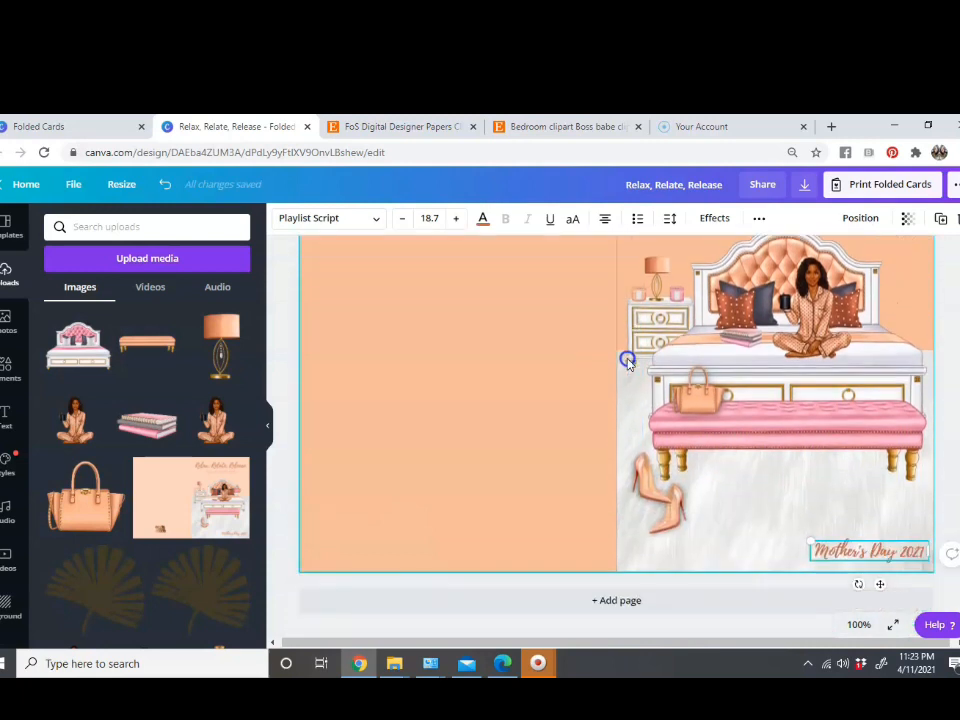
pyautogui.scroll(3, 626, 362)
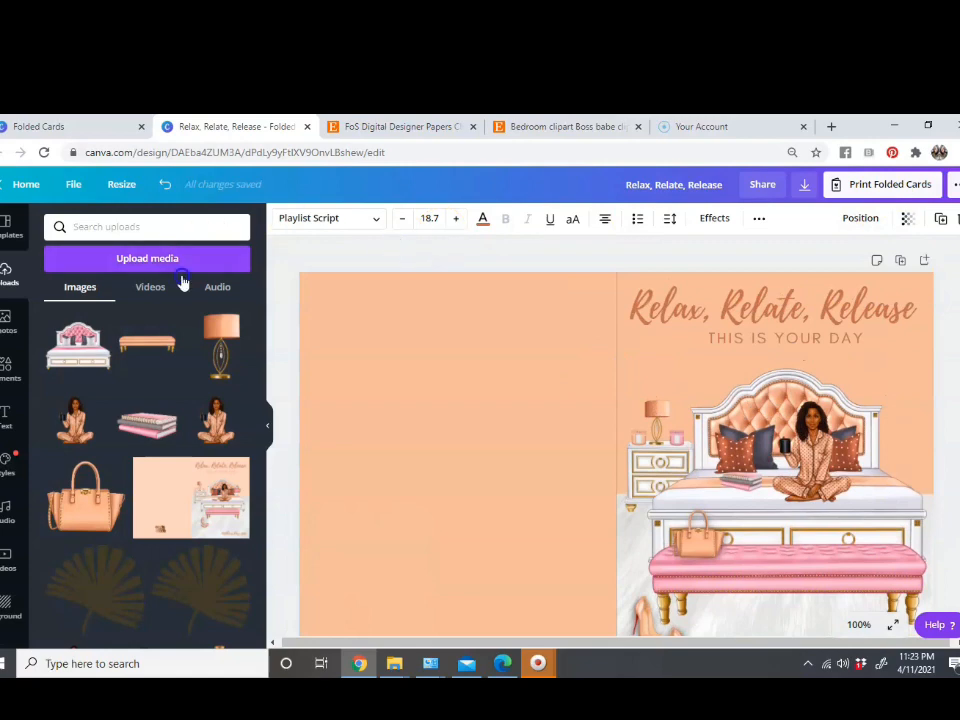
# Find the "crafts of a different shade" logo among the uploaded images and add it to the card
pyautogui.scroll(-1, 150, 300)
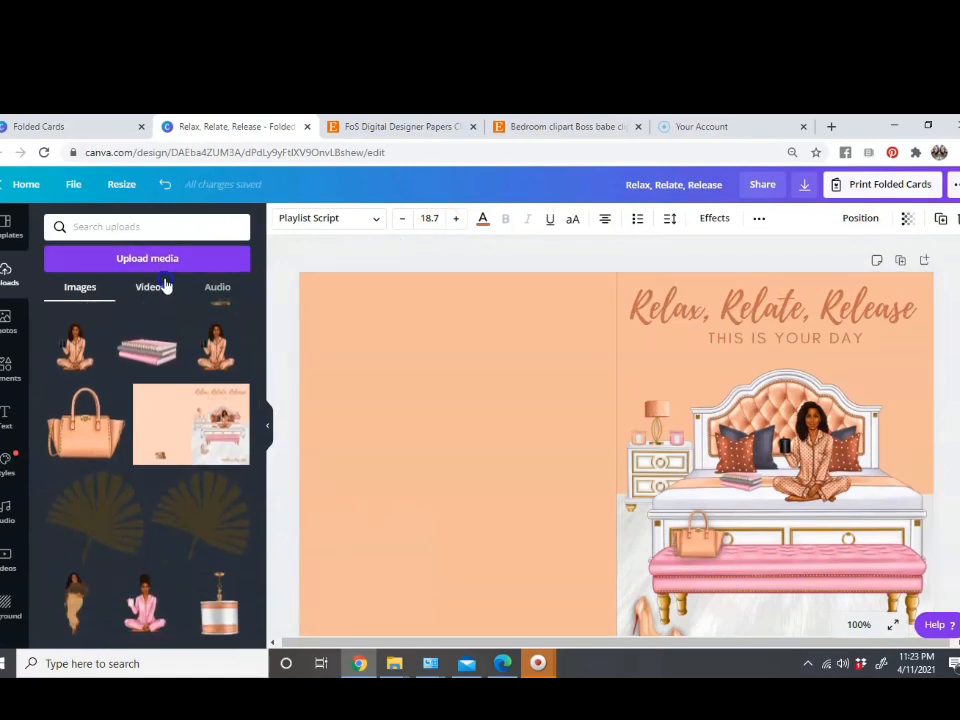
pyautogui.scroll(-10, 189, 311)
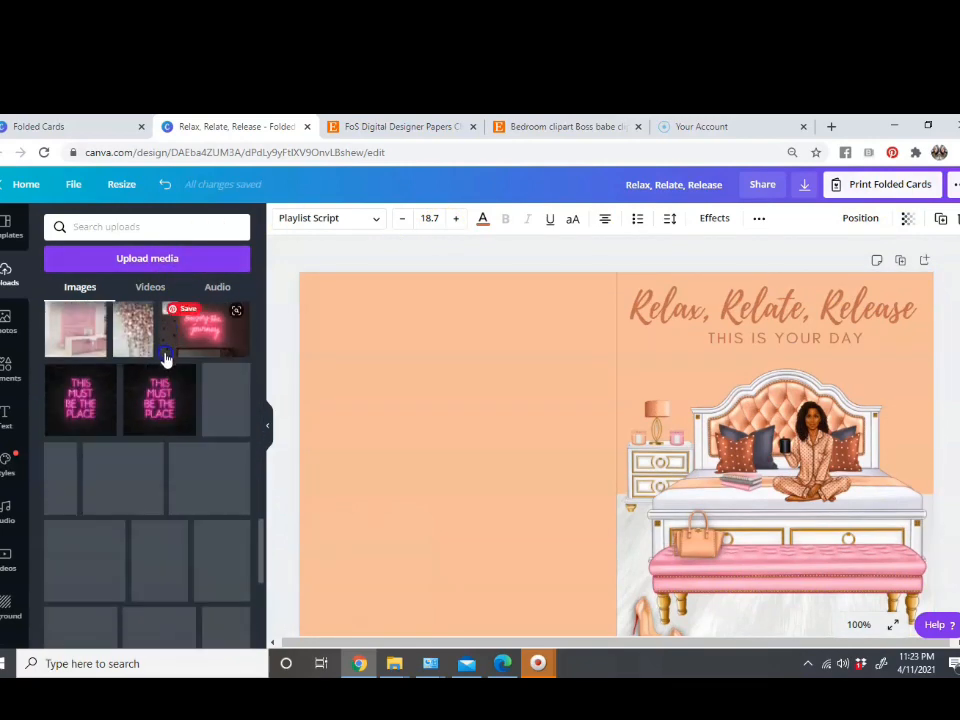
pyautogui.scroll(-10, 165, 367)
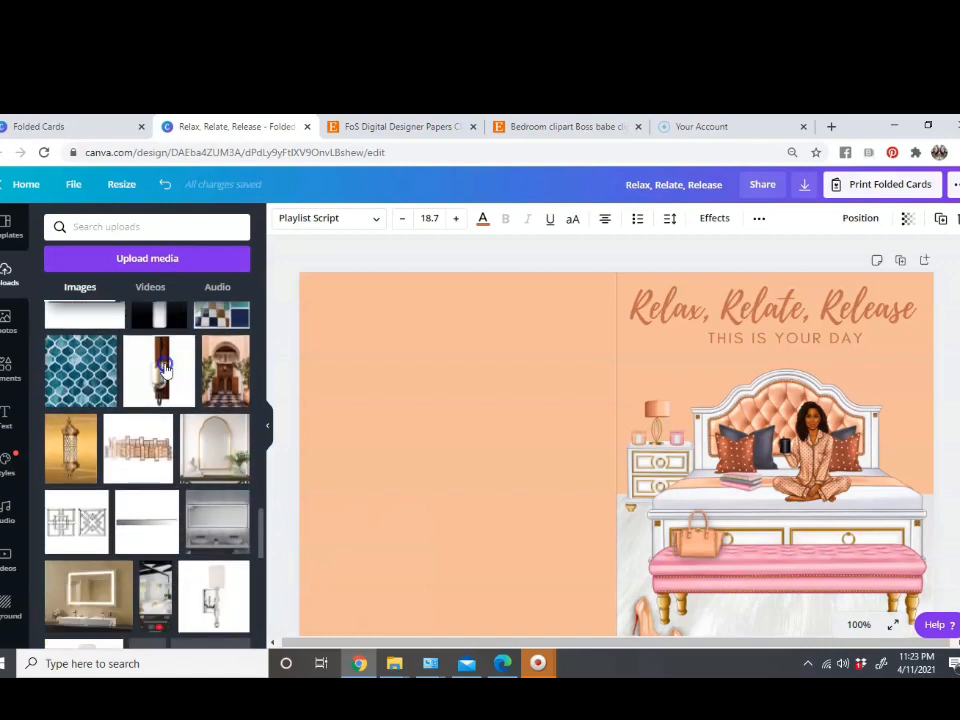
pyautogui.scroll(-10, 166, 366)
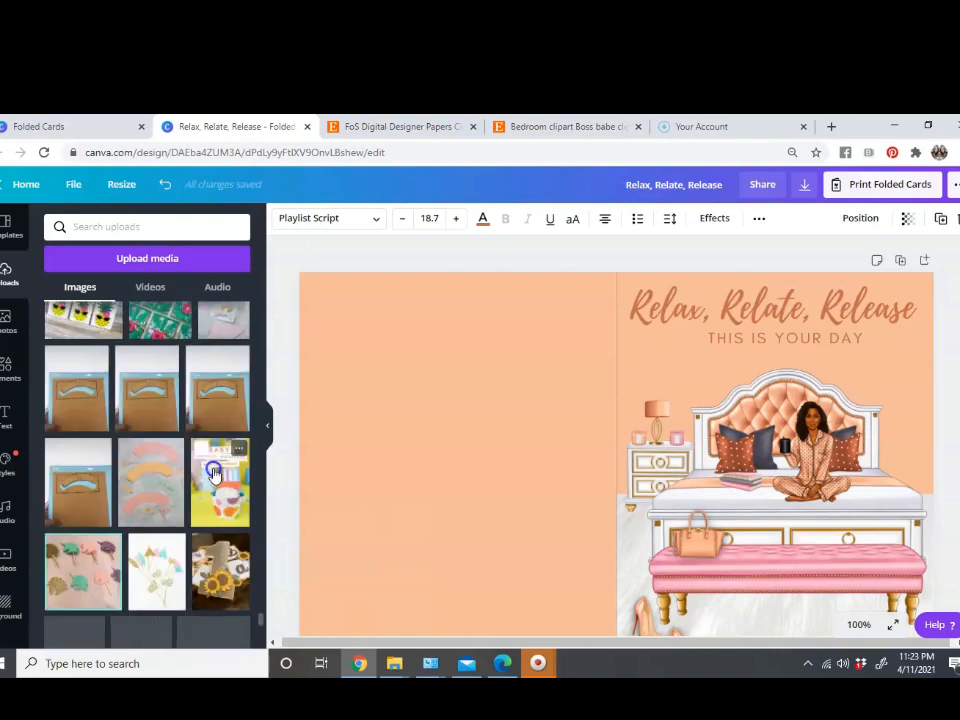
pyautogui.scroll(-10, 213, 474)
pyautogui.scroll(-10, 213, 474)
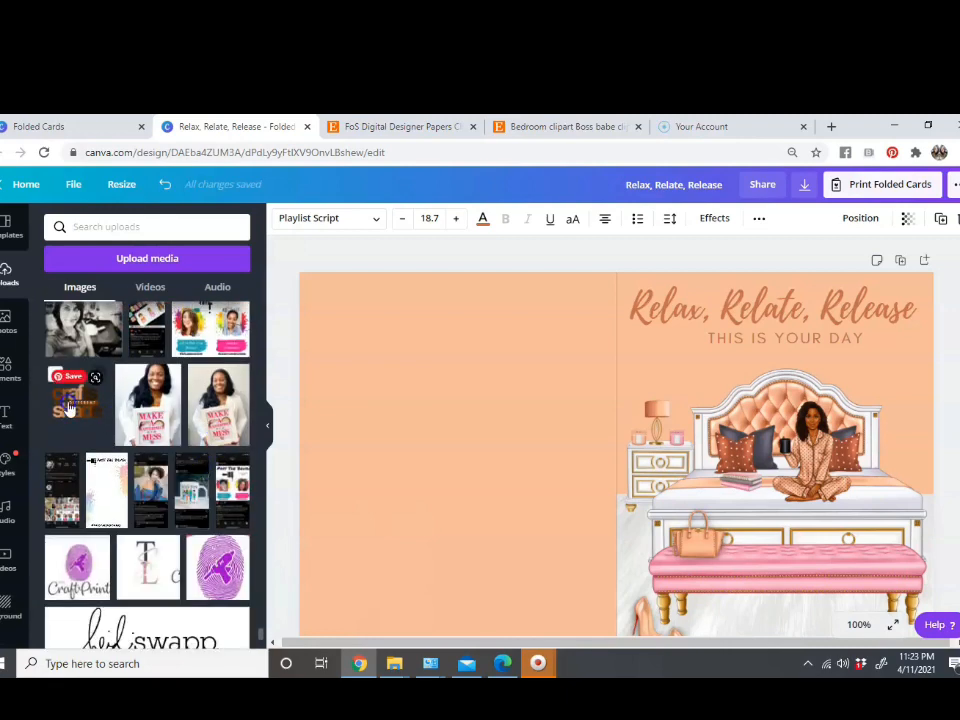
pyautogui.click(68, 408)
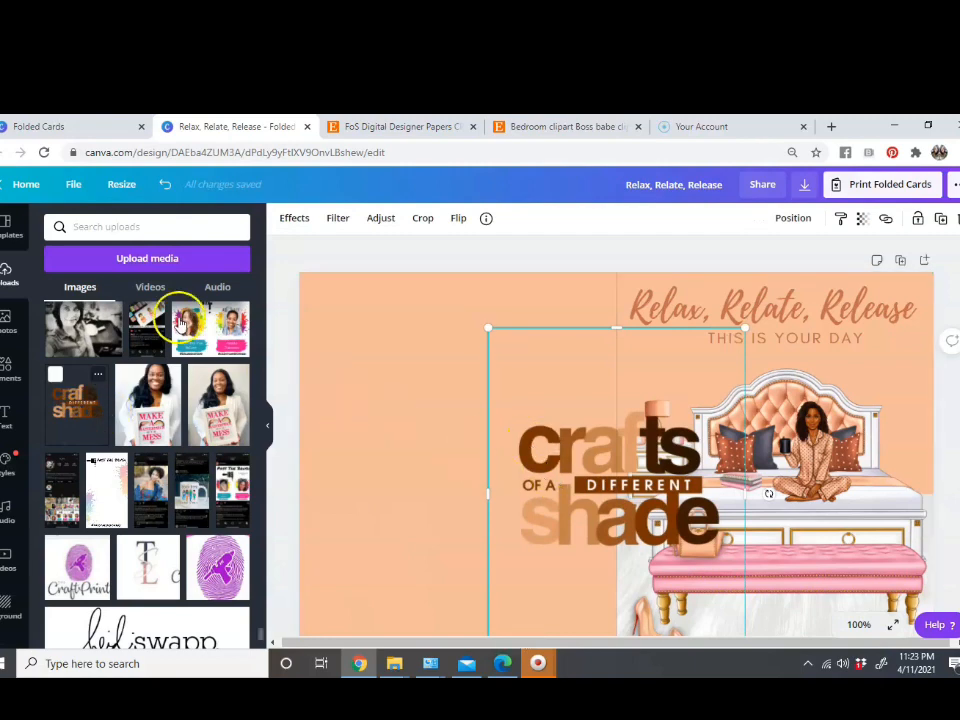
pyautogui.click(12, 228)
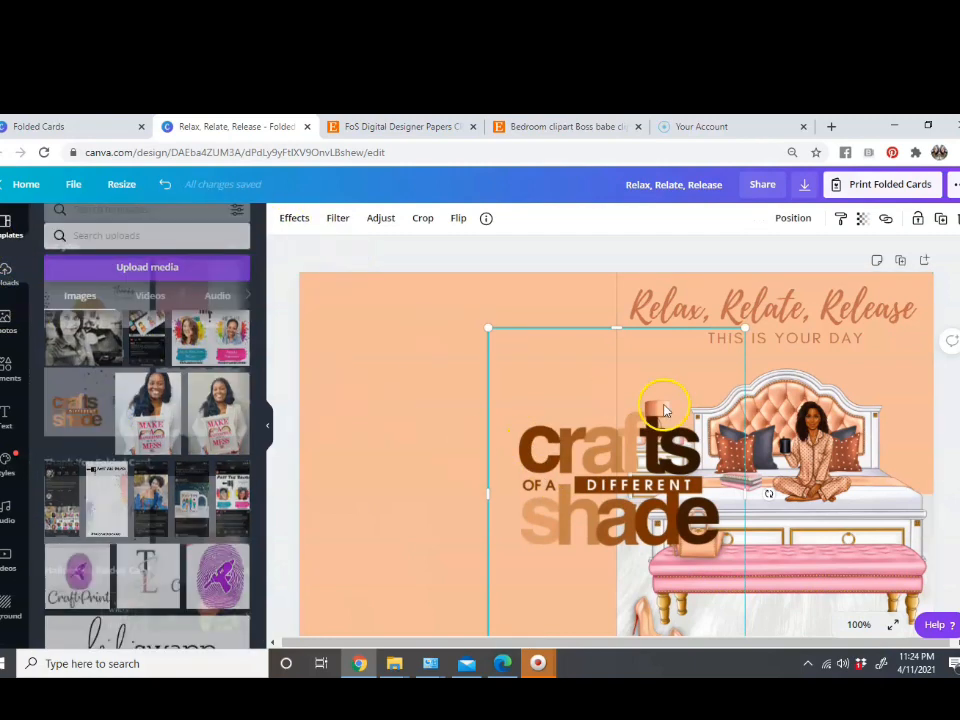
# Shrink the "crafts of a different shade" logo and place it near the bottom centre of the card's back panel
pyautogui.moveTo(578, 439); pyautogui.dragTo(493, 433)
pyautogui.moveTo(657, 323); pyautogui.dragTo(521, 556)
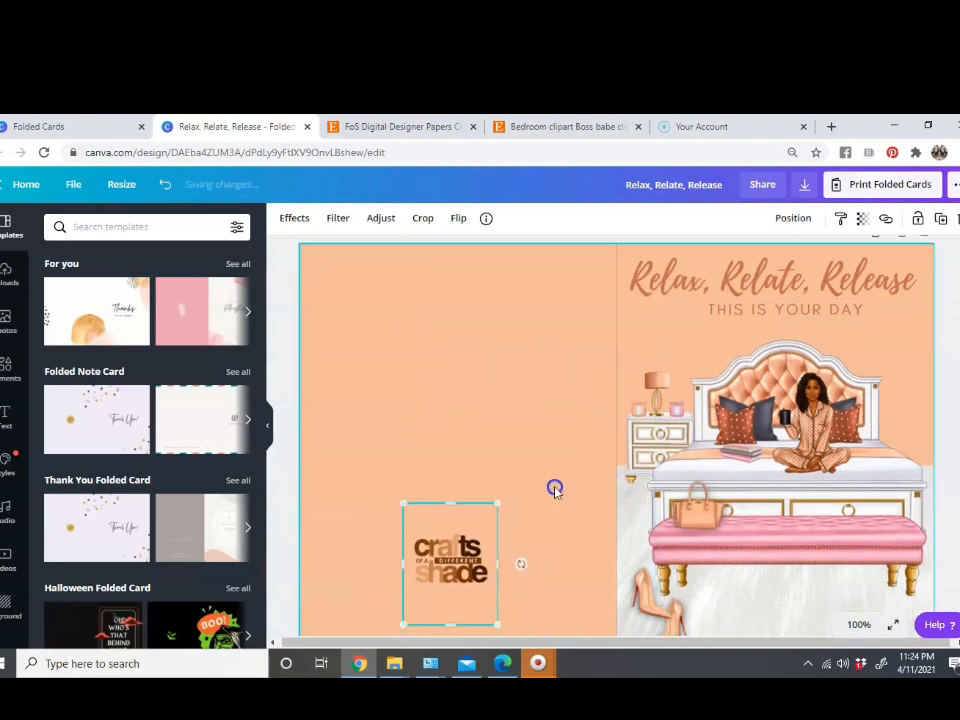
pyautogui.scroll(-2, 555, 490)
pyautogui.moveTo(464, 449); pyautogui.dragTo(471, 535)
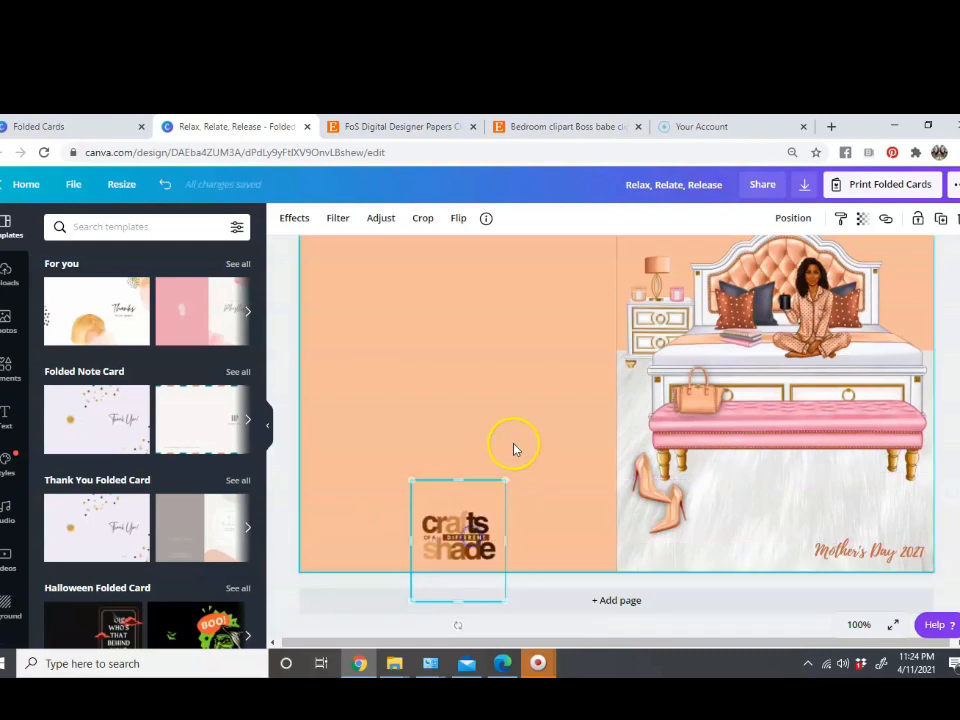
pyautogui.click(542, 457)
pyautogui.scroll(2, 543, 458)
pyautogui.scroll(-2, 543, 459)
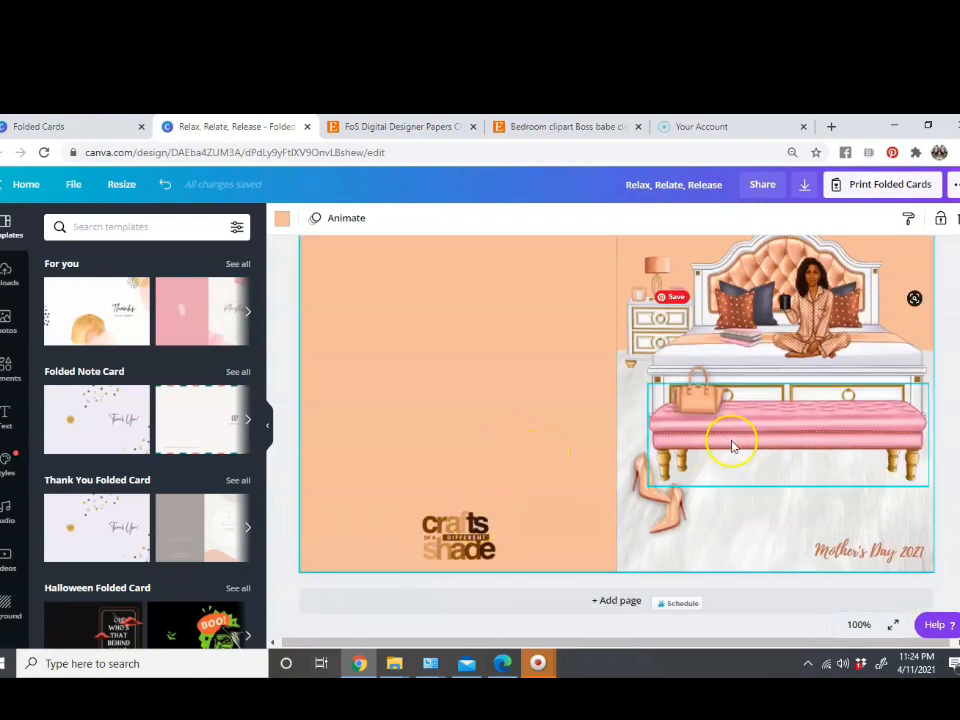
pyautogui.scroll(2, 731, 444)
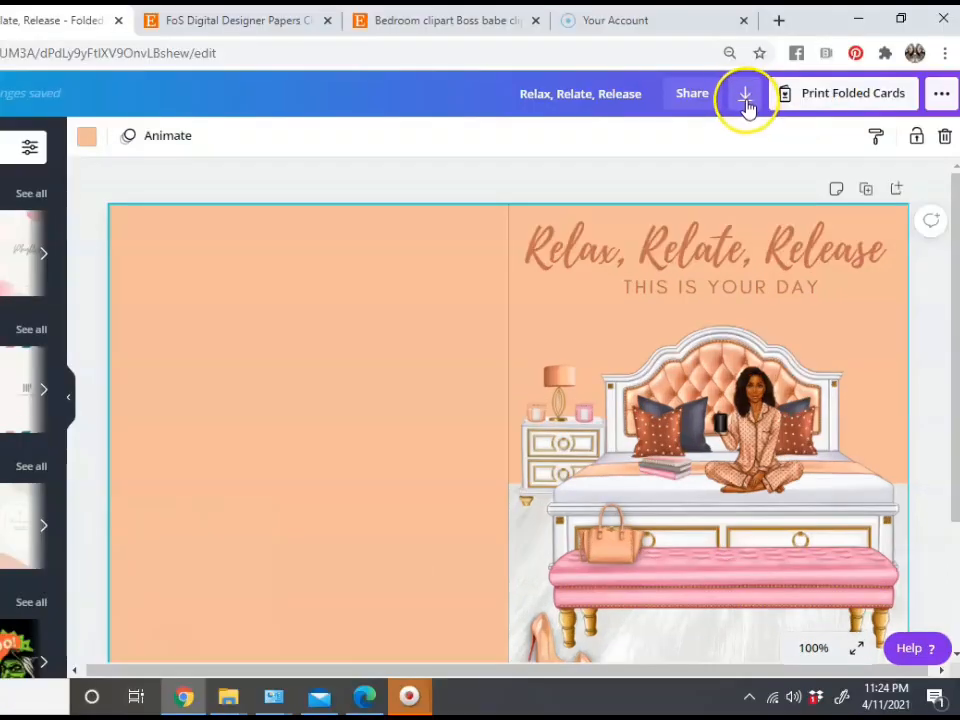
# Examine the card's download settings, including crop marks and bleed, and the publishing options for printing folded cards
pyautogui.click(804, 184)
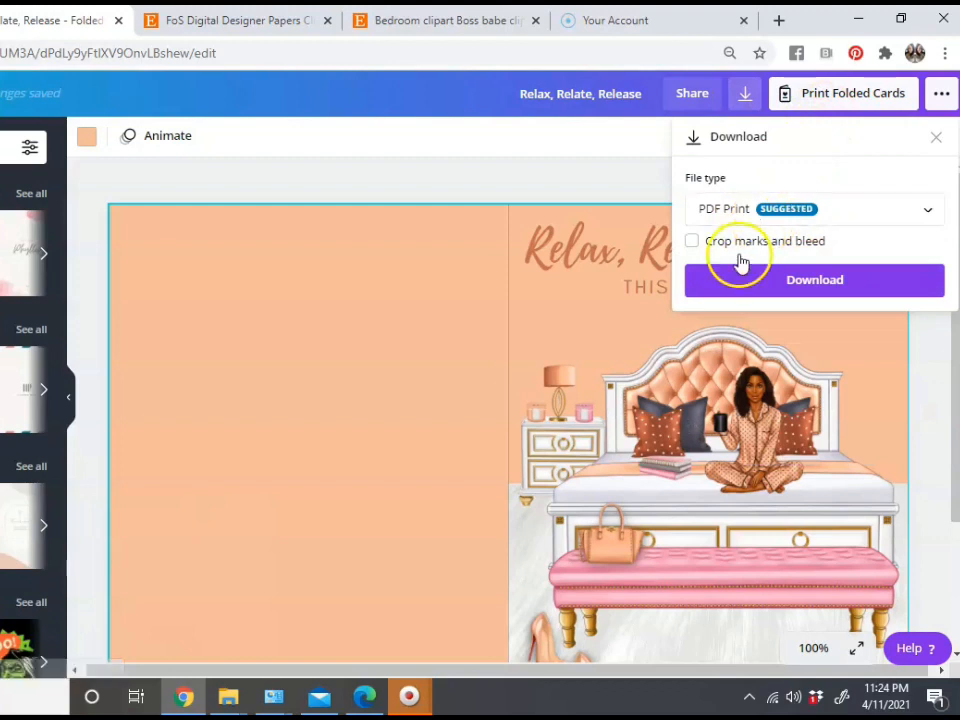
pyautogui.click(734, 245)
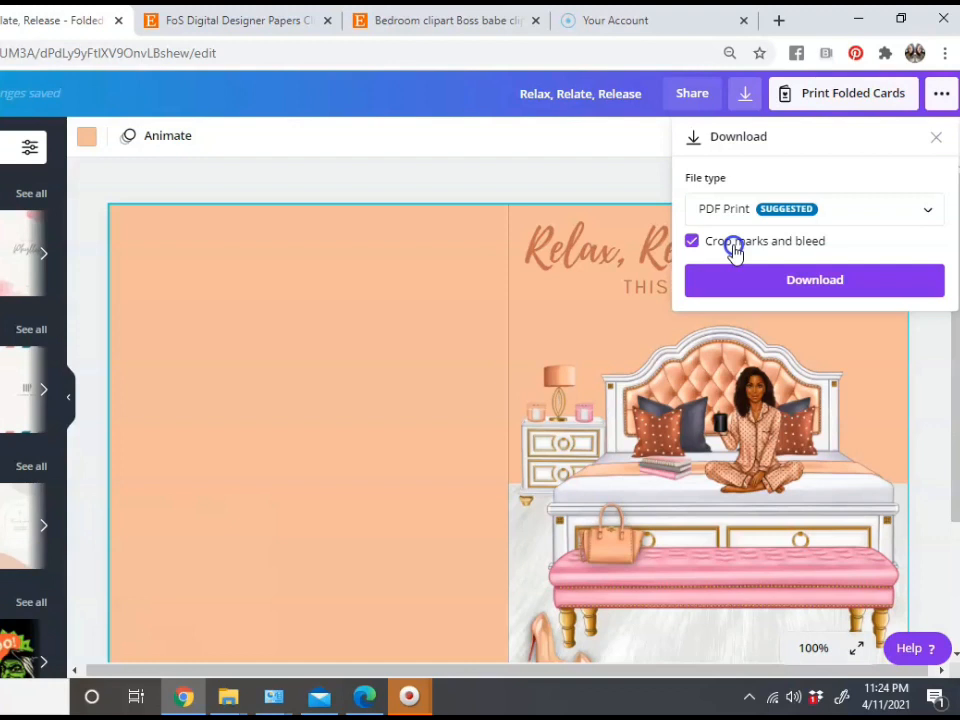
pyautogui.click(735, 243)
pyautogui.click(936, 137)
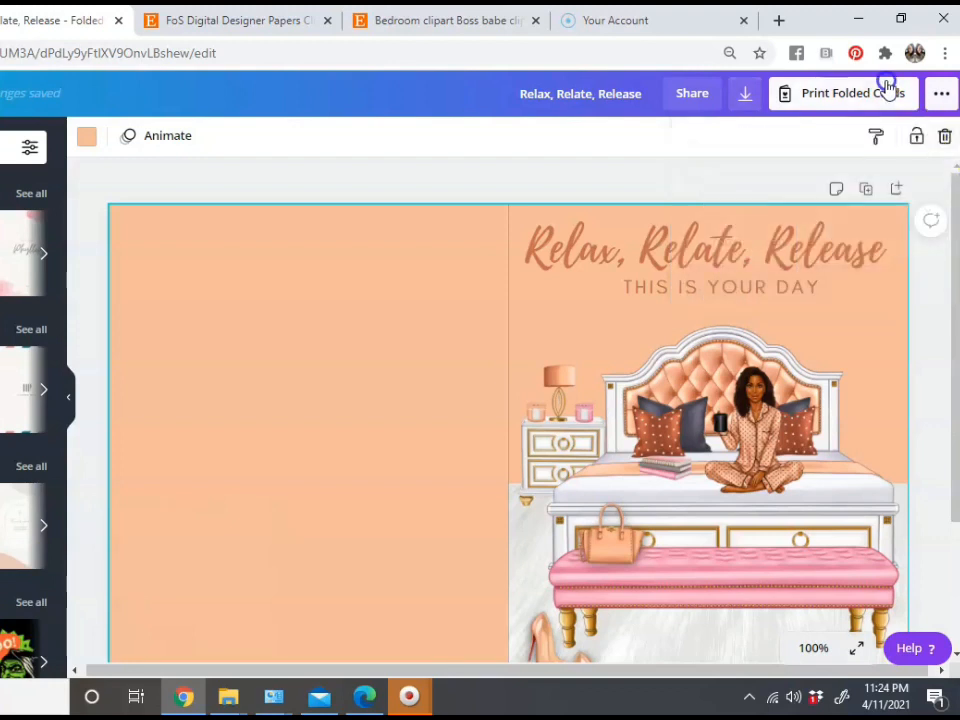
pyautogui.click(938, 93)
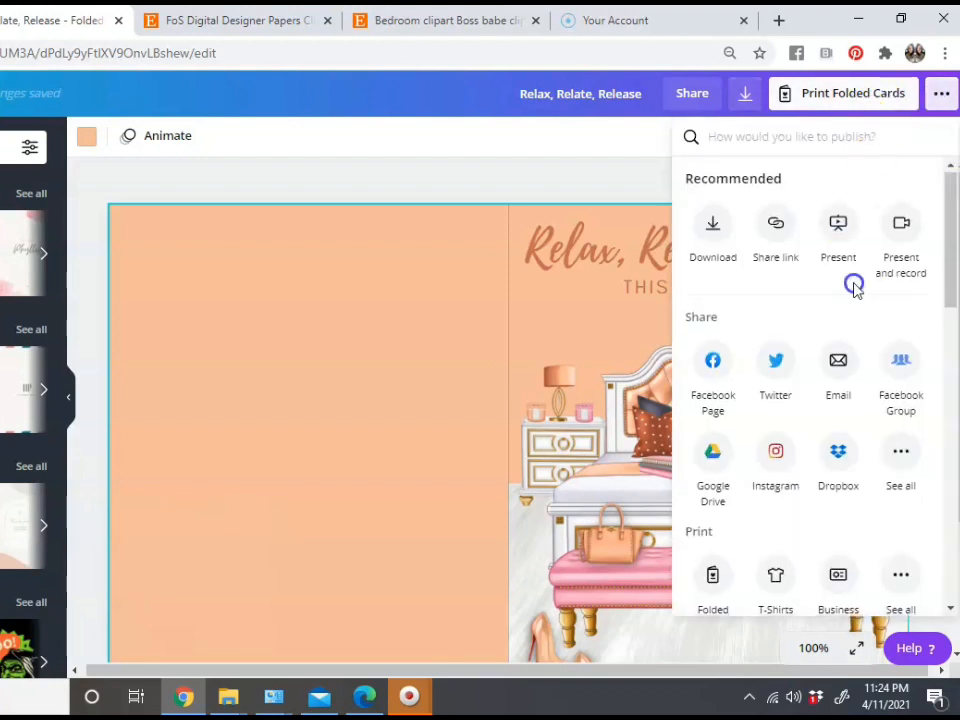
pyautogui.scroll(-5, 853, 287)
pyautogui.scroll(3, 851, 285)
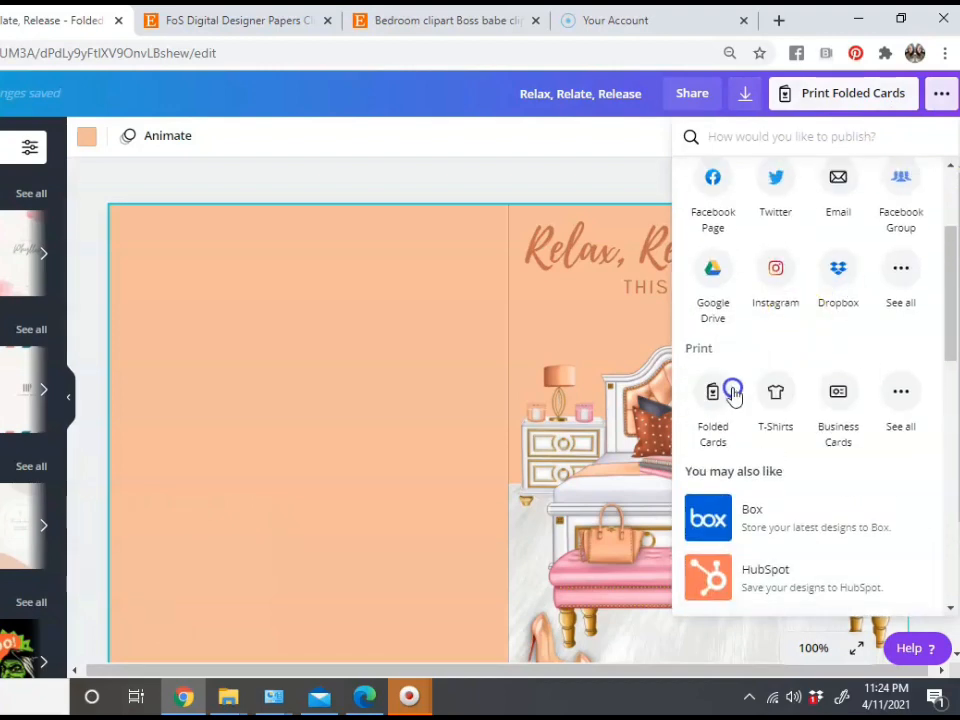
pyautogui.click(732, 392)
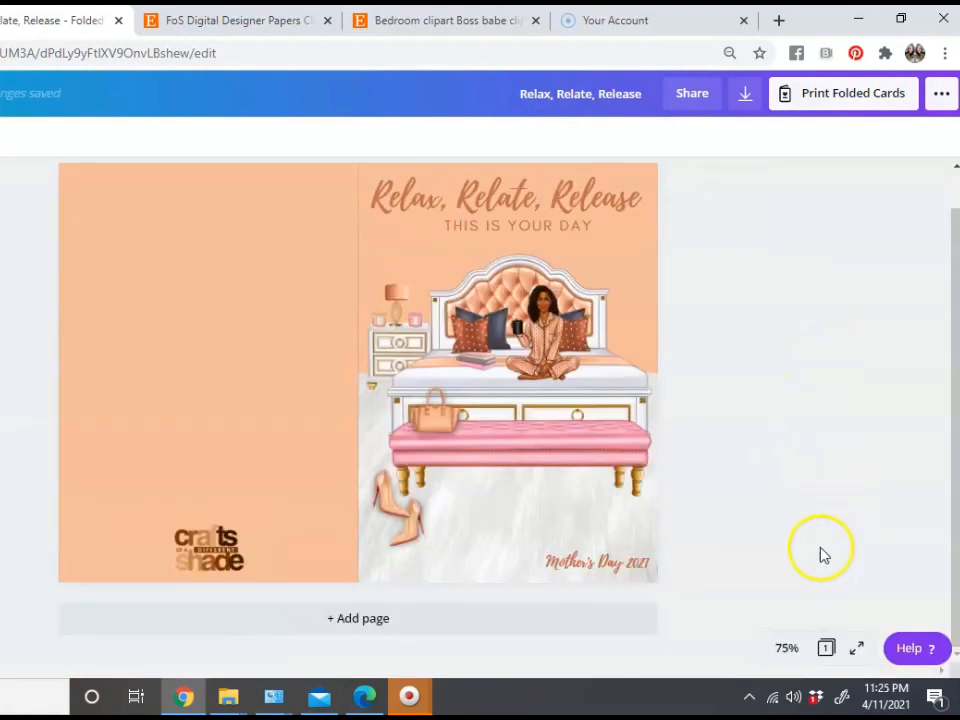
# Add a blank second page and preview the folded card order printed outside only and on both sides
pyautogui.scroll(1, 649, 358)
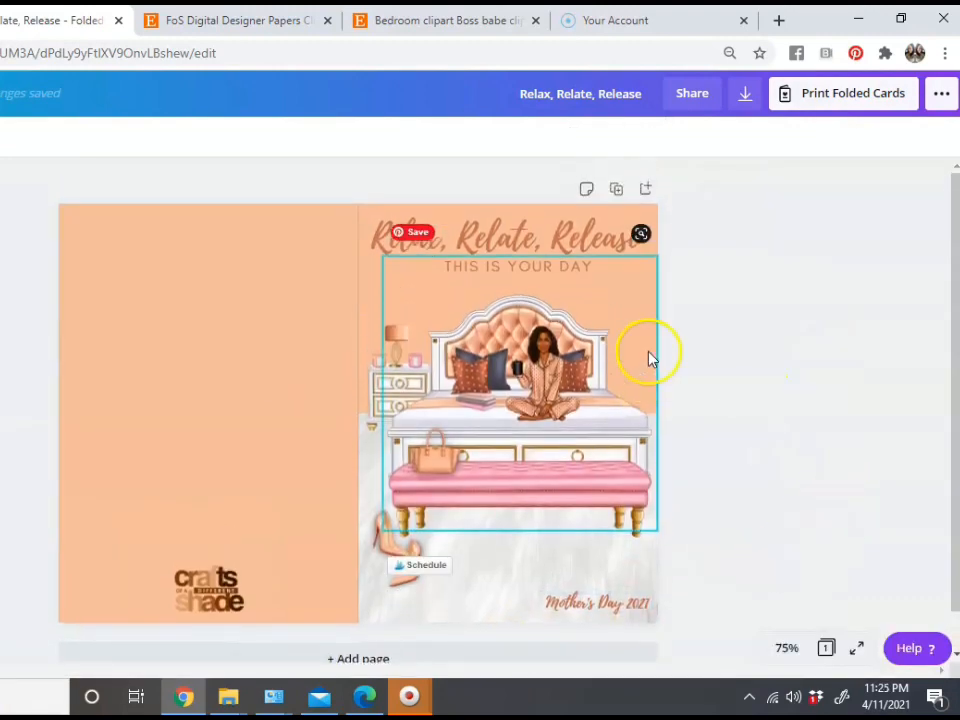
pyautogui.click(646, 190)
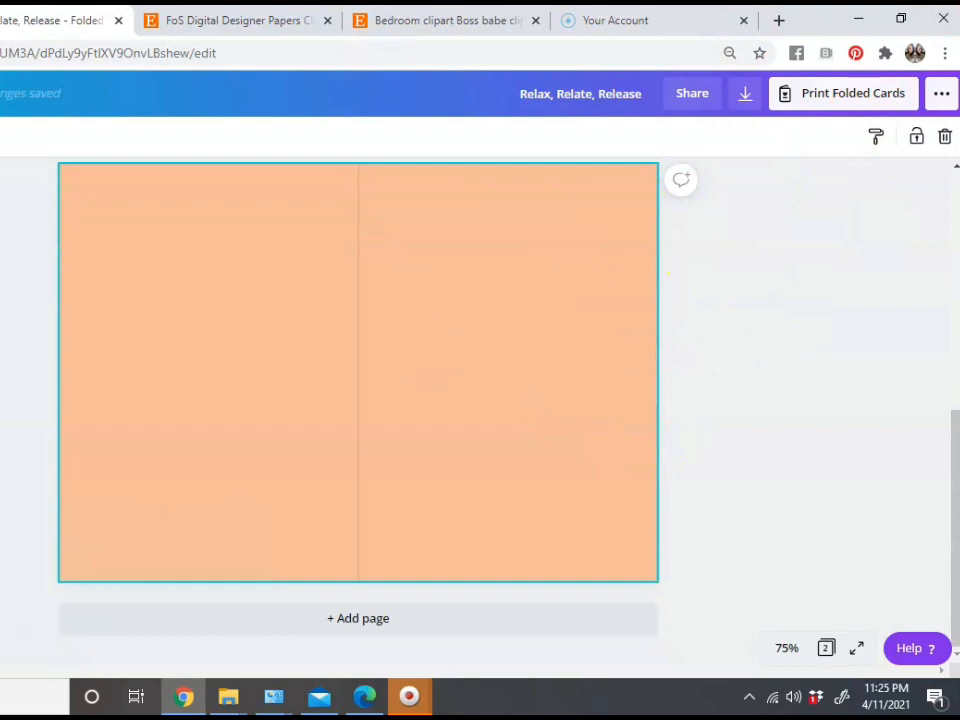
pyautogui.click(819, 105)
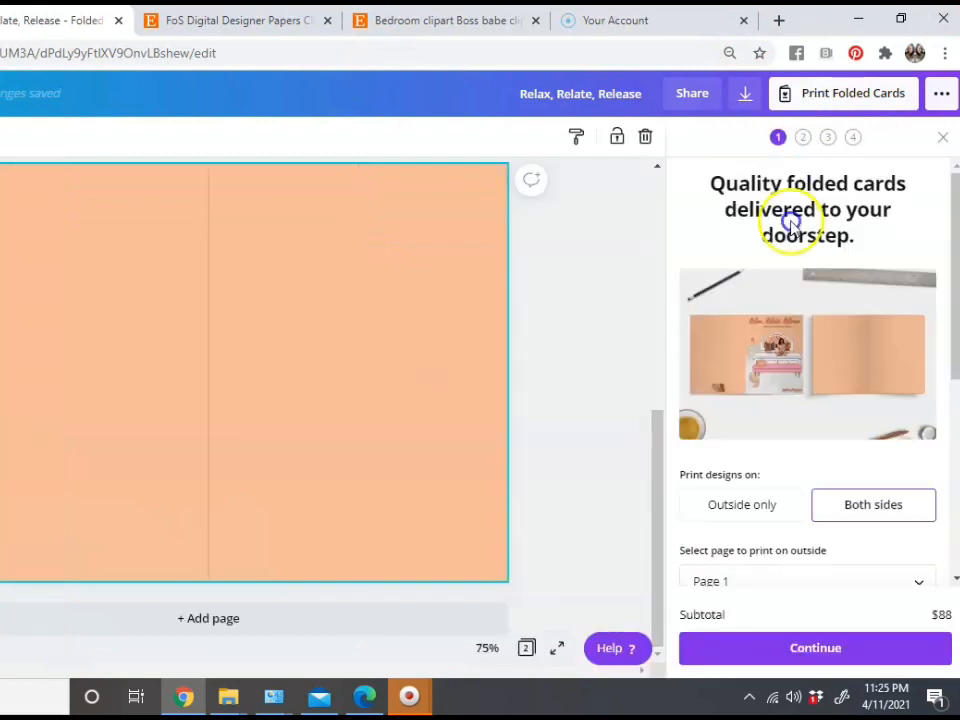
pyautogui.click(754, 506)
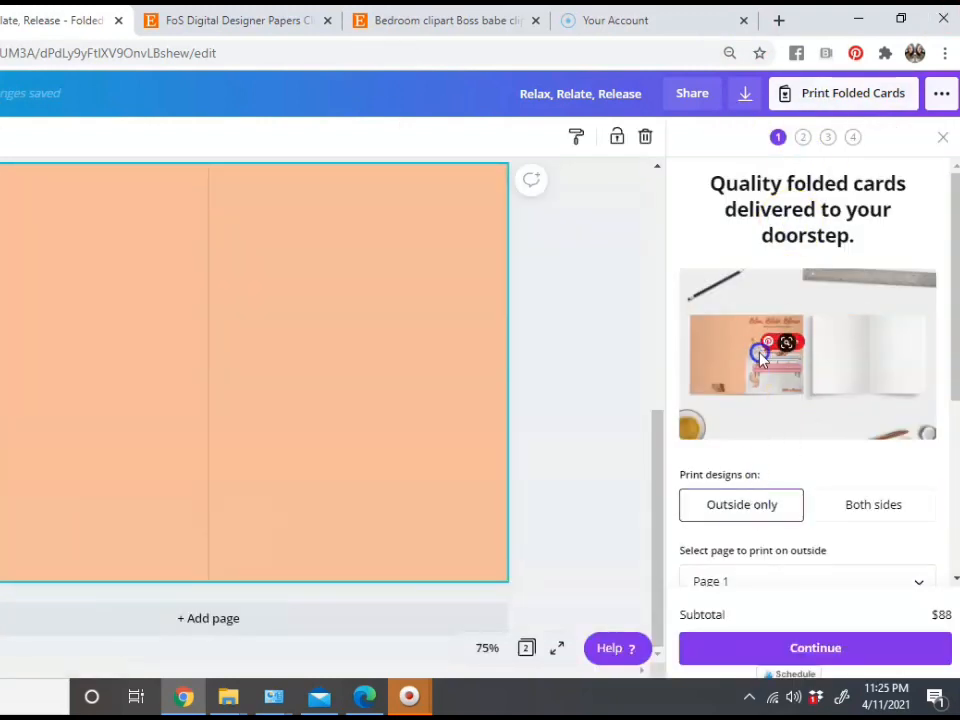
pyautogui.click(912, 507)
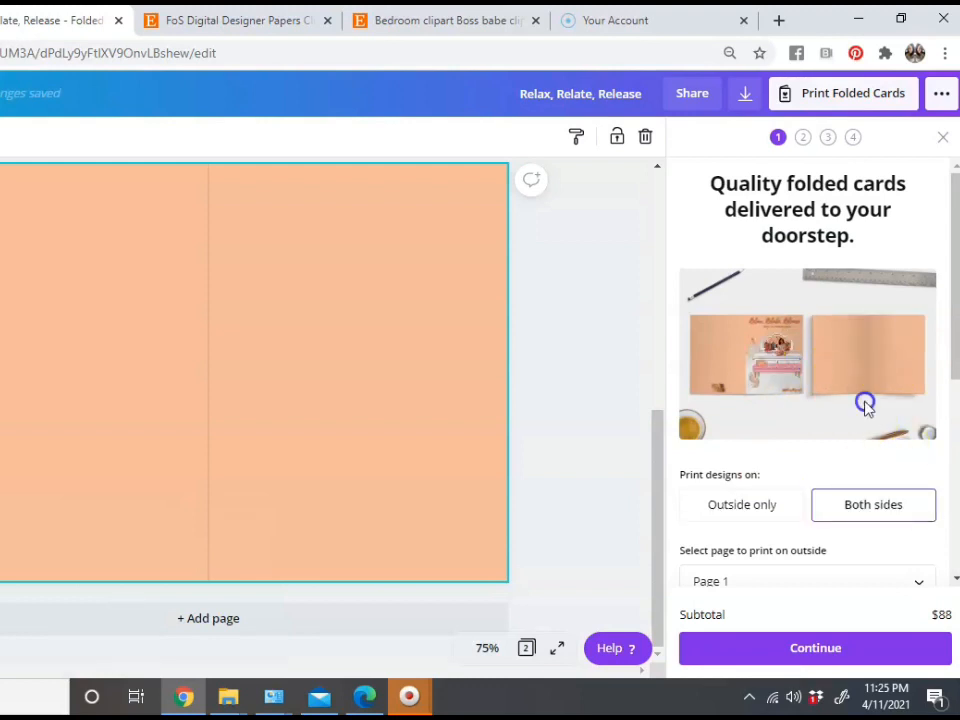
# Examine the print order's inside page, paper, finish, copies and envelope options, and leave the order
pyautogui.scroll(-3, 829, 494)
pyautogui.click(810, 476)
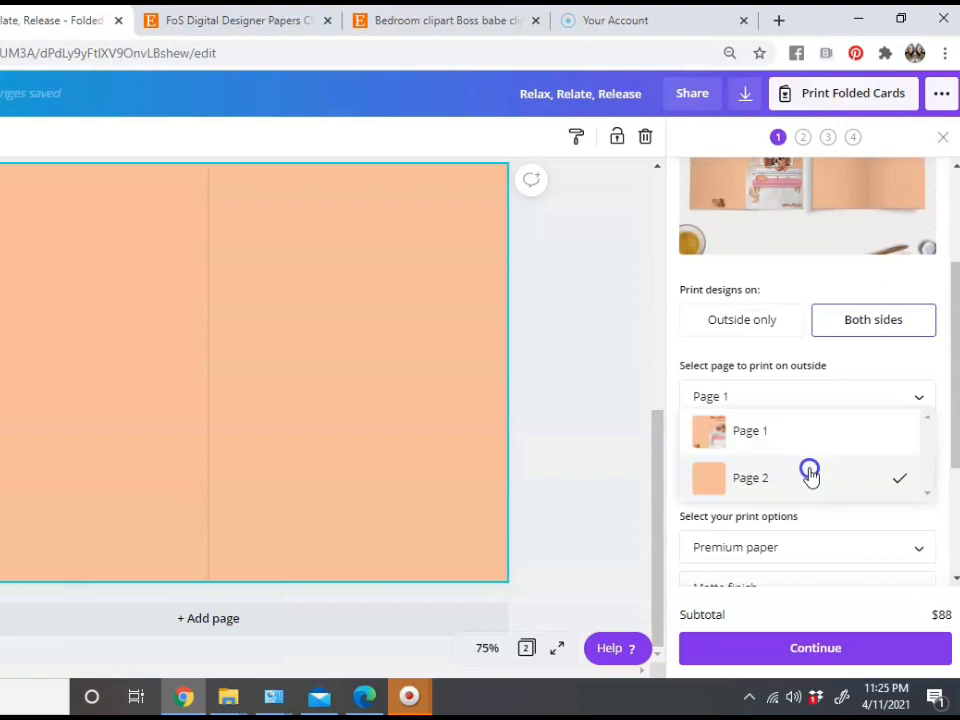
pyautogui.click(814, 355)
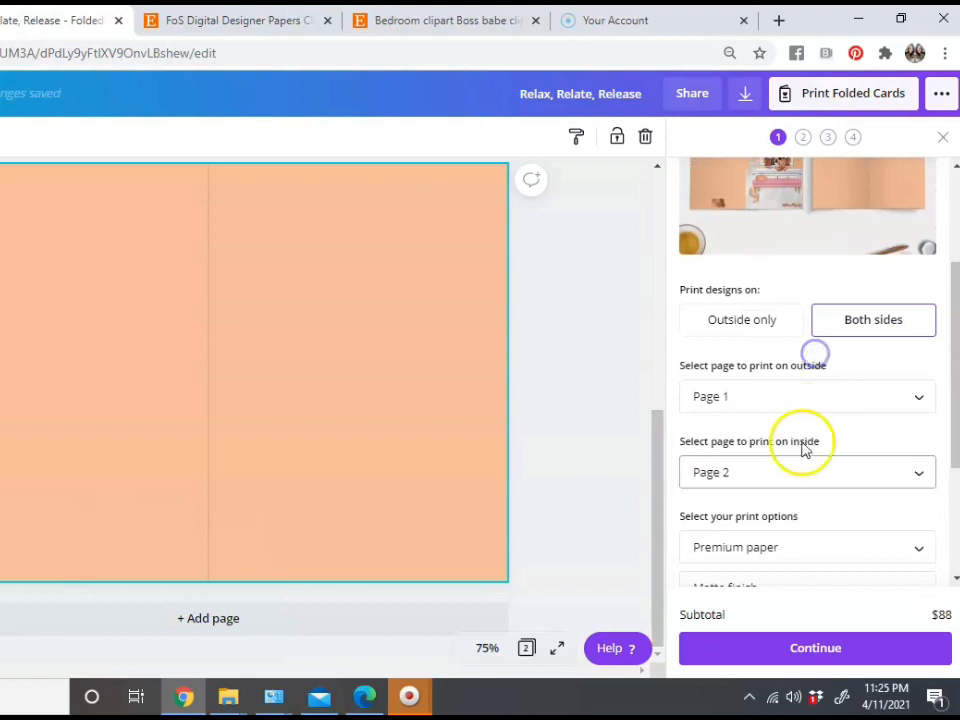
pyautogui.scroll(-3, 789, 493)
pyautogui.scroll(2, 789, 493)
pyautogui.scroll(-2, 789, 493)
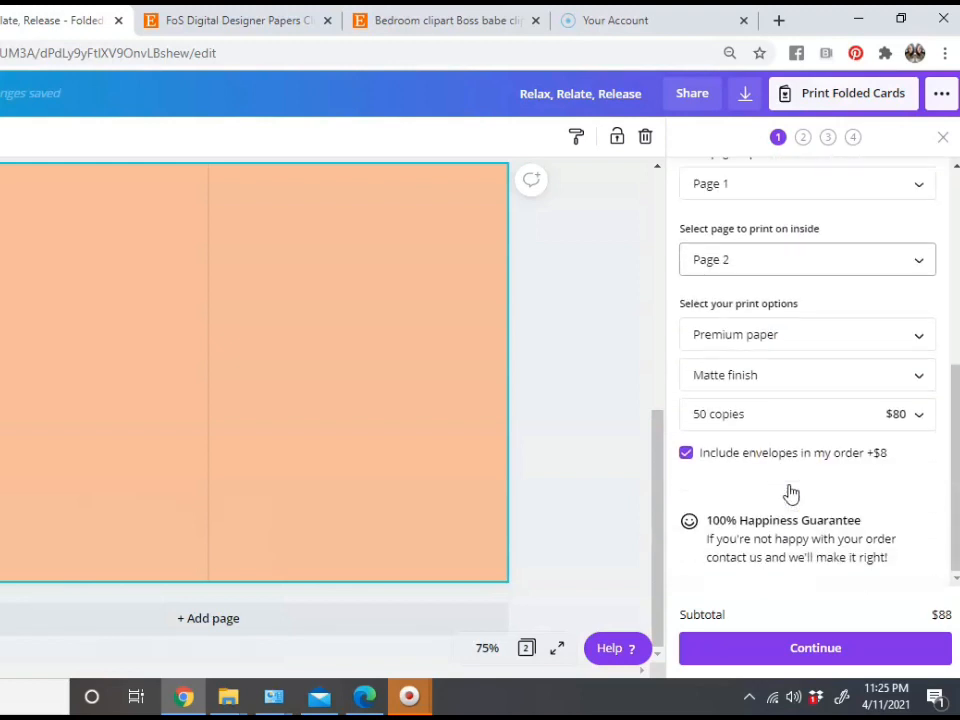
pyautogui.scroll(3, 789, 493)
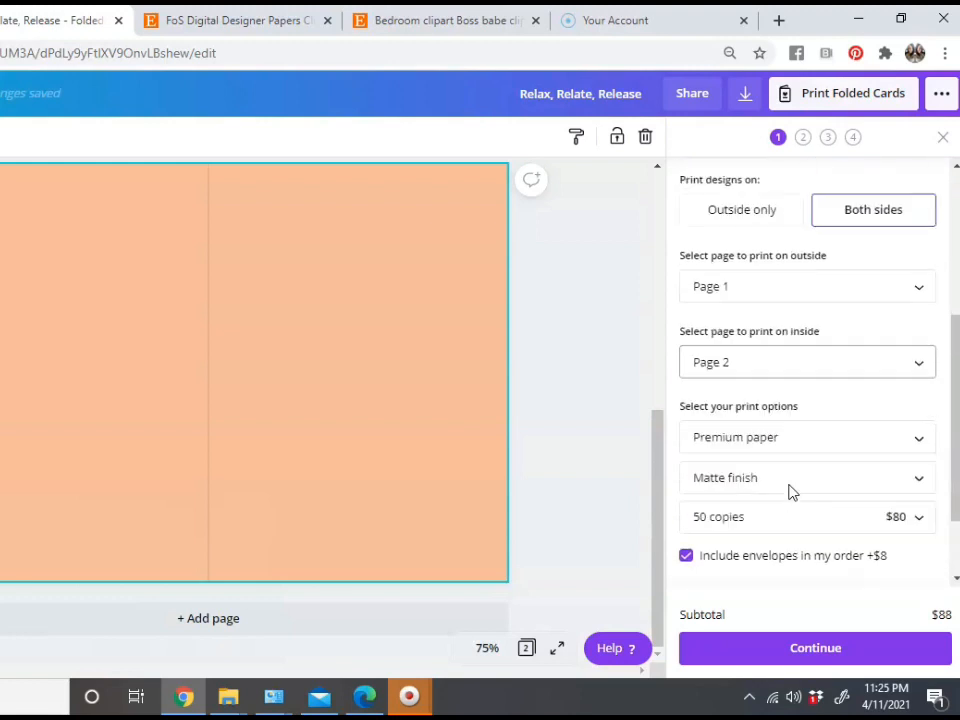
pyautogui.scroll(-3, 789, 493)
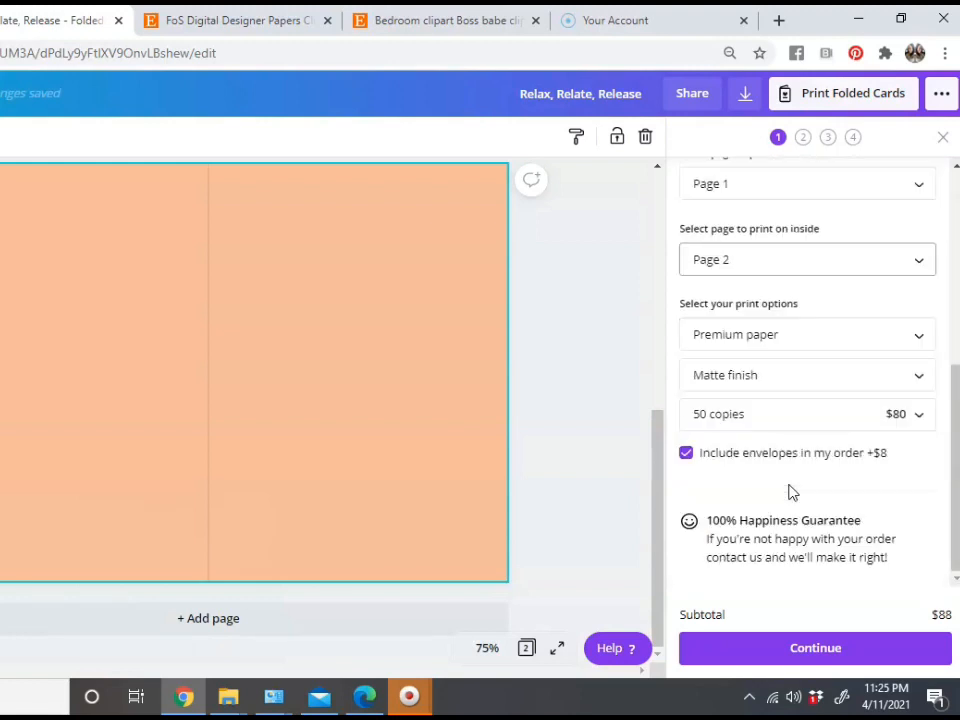
pyautogui.click(772, 452)
pyautogui.click(942, 137)
# Delete the blank second page from the card design
pyautogui.scroll(5, 830, 230)
pyautogui.scroll(-4, 760, 350)
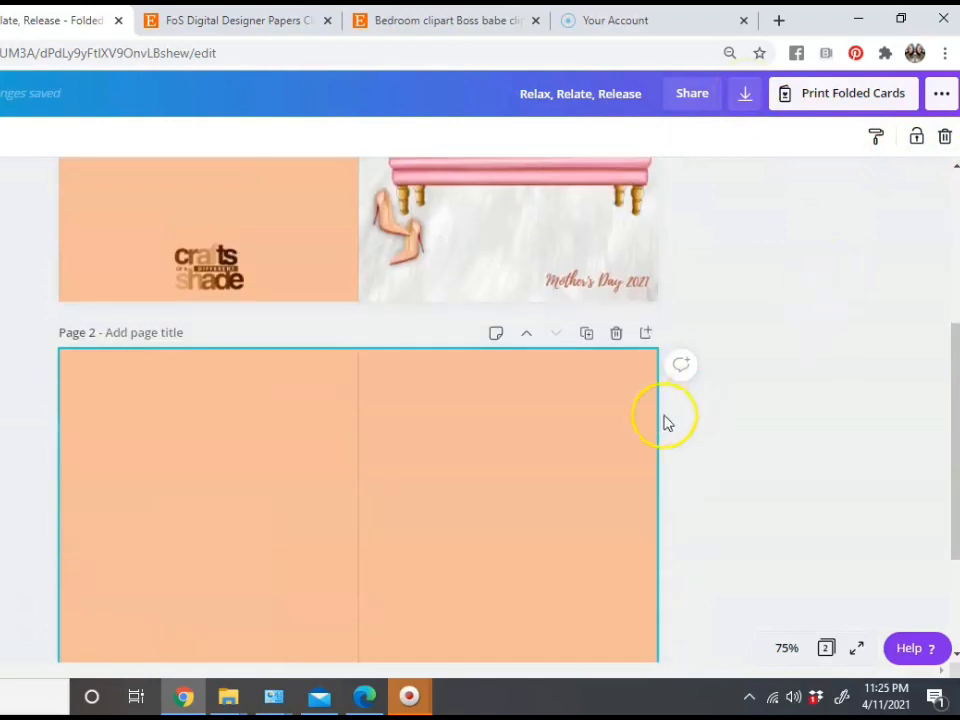
pyautogui.click(630, 333)
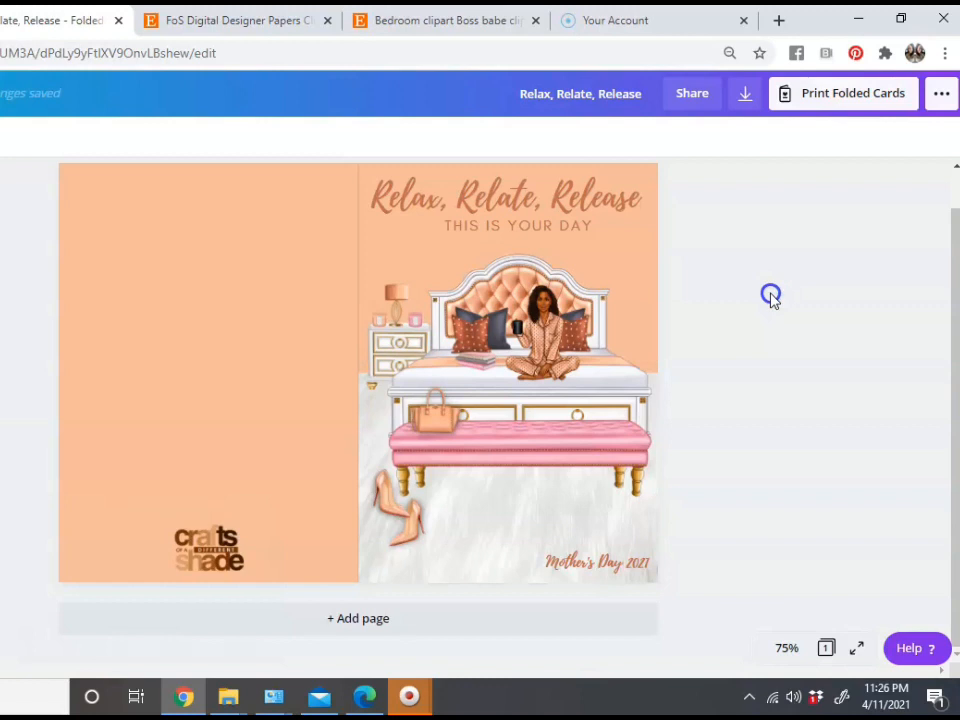
# Download the card as a PDF Print file with crop marks and bleed included
pyautogui.click(753, 105)
pyautogui.click(750, 322)
pyautogui.click(765, 362)
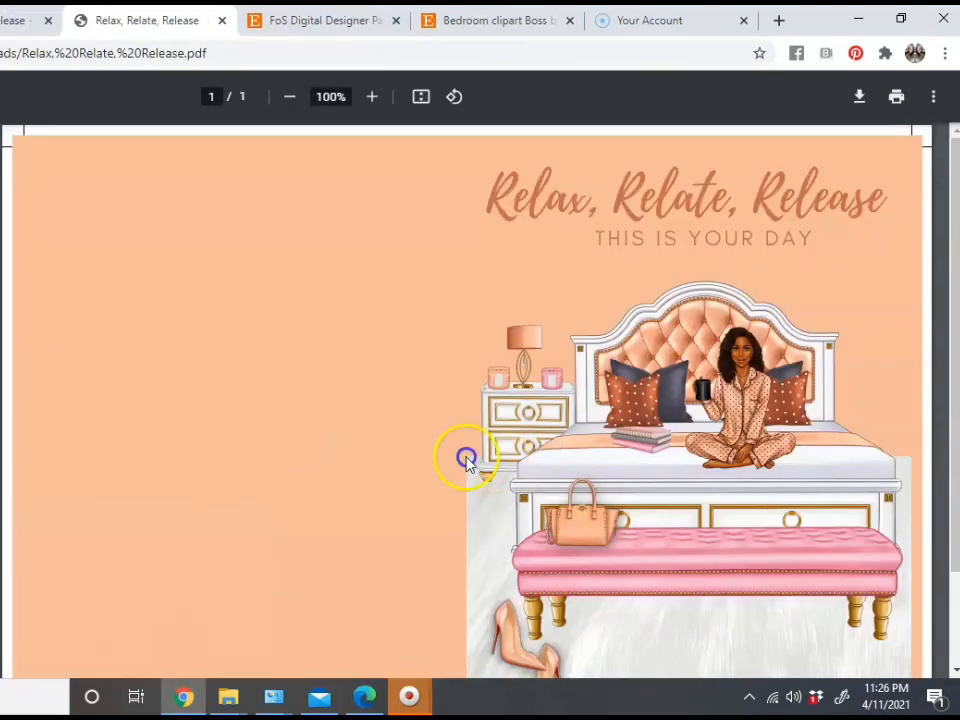
pyautogui.moveTo(395, 695)
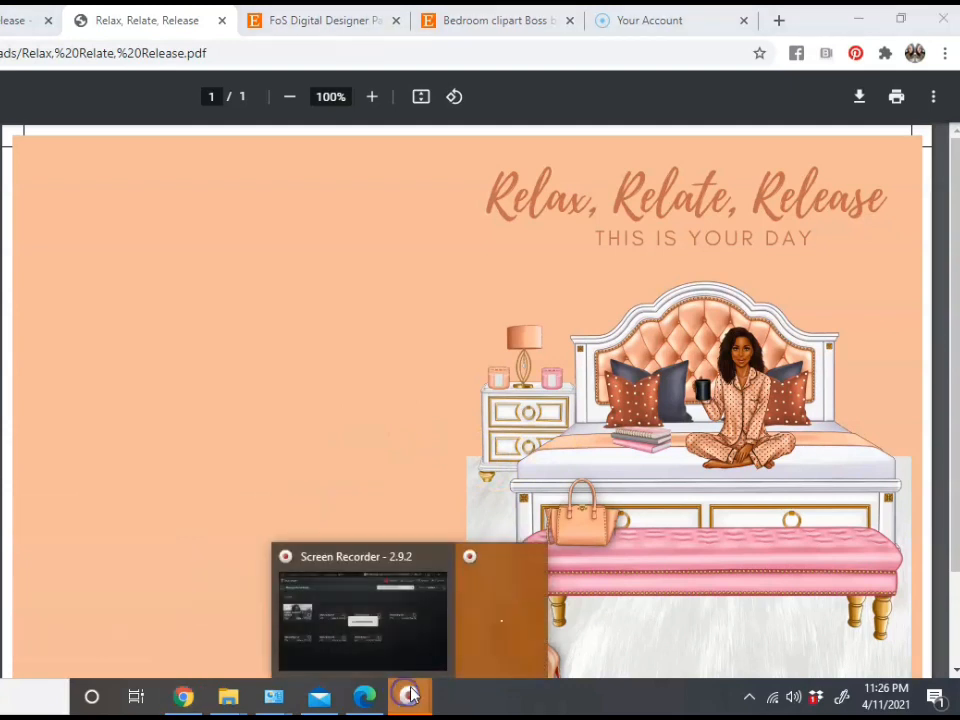